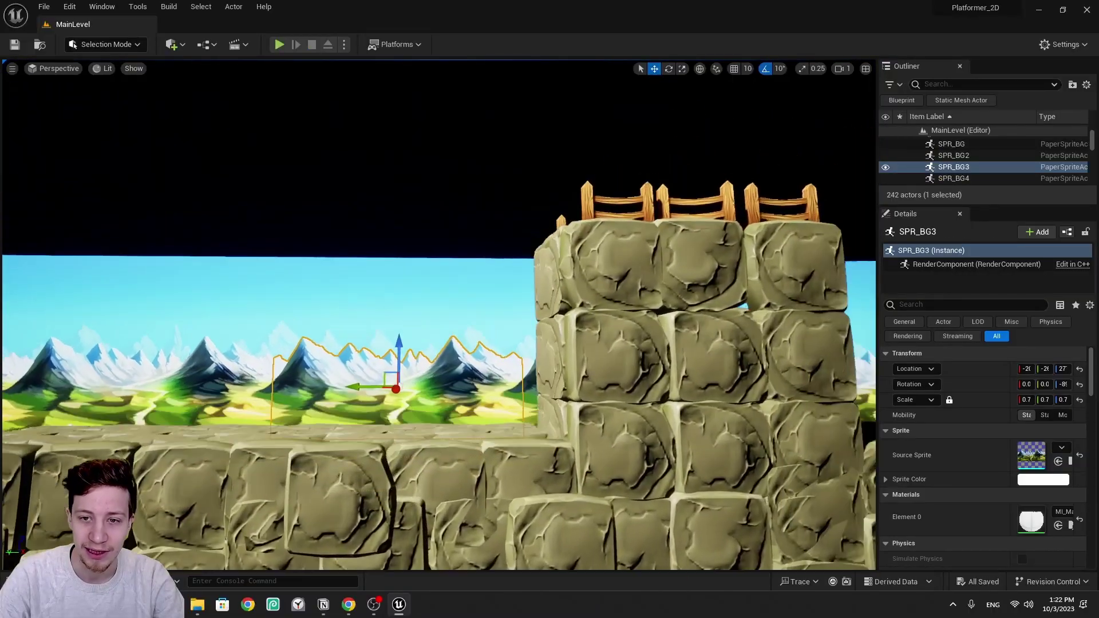
right_click_drag(390, 486, 390, 486)
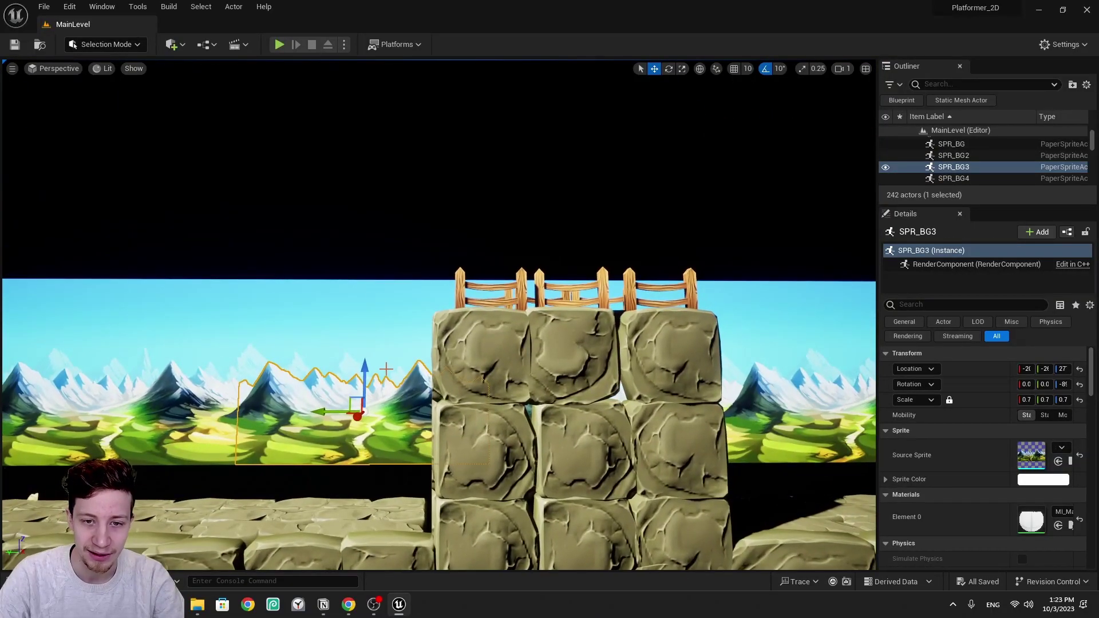
right_click_drag(484, 453, 484, 452)
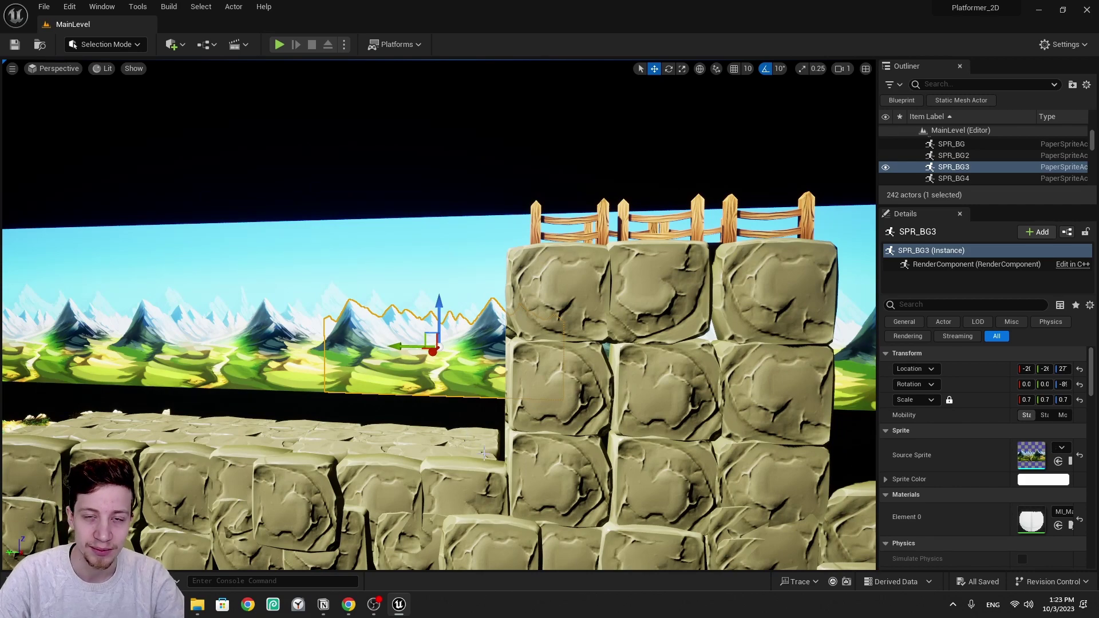
right_click_drag(482, 240, 482, 240)
right_click_drag(409, 247, 489, 228)
Create a new folder named Platforms inside the project's Core content folder
key("ctrl+space")
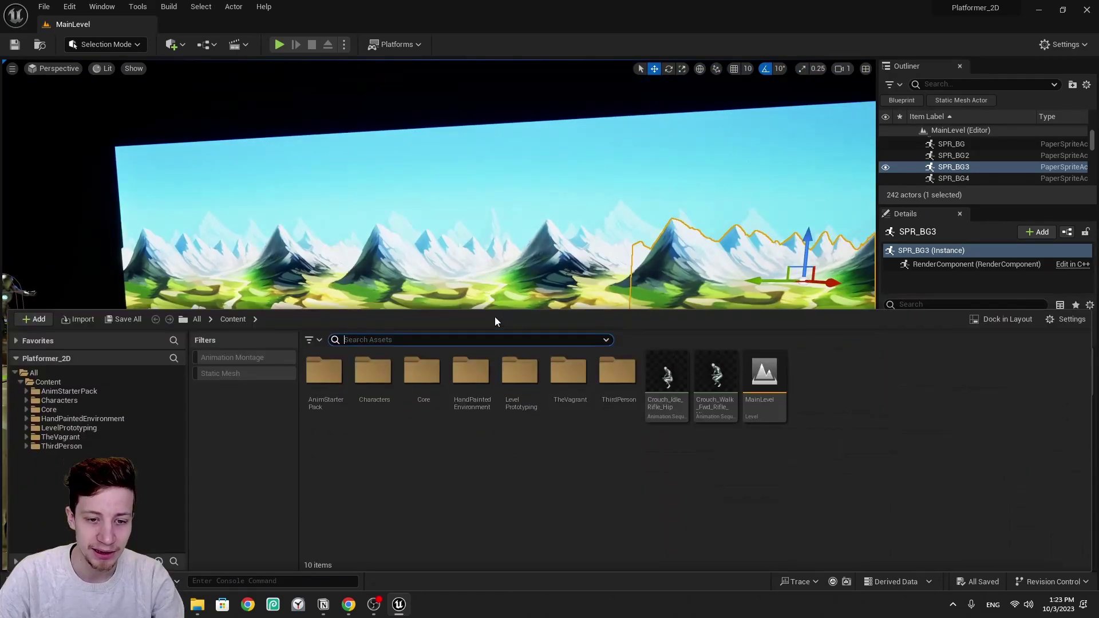
left_click(46, 409)
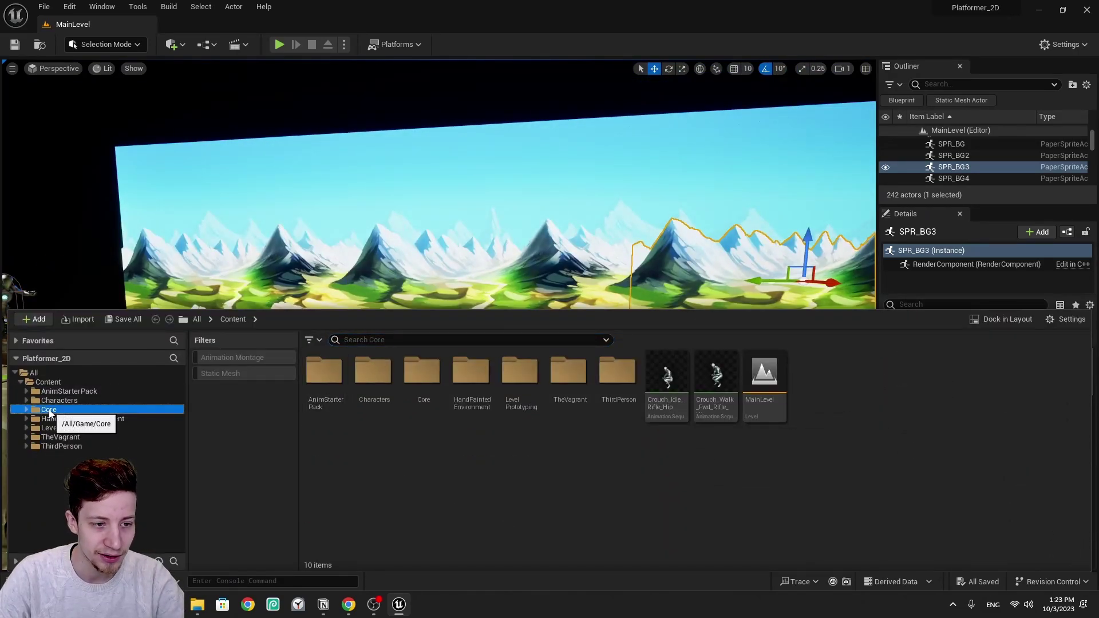
right_click(392, 382)
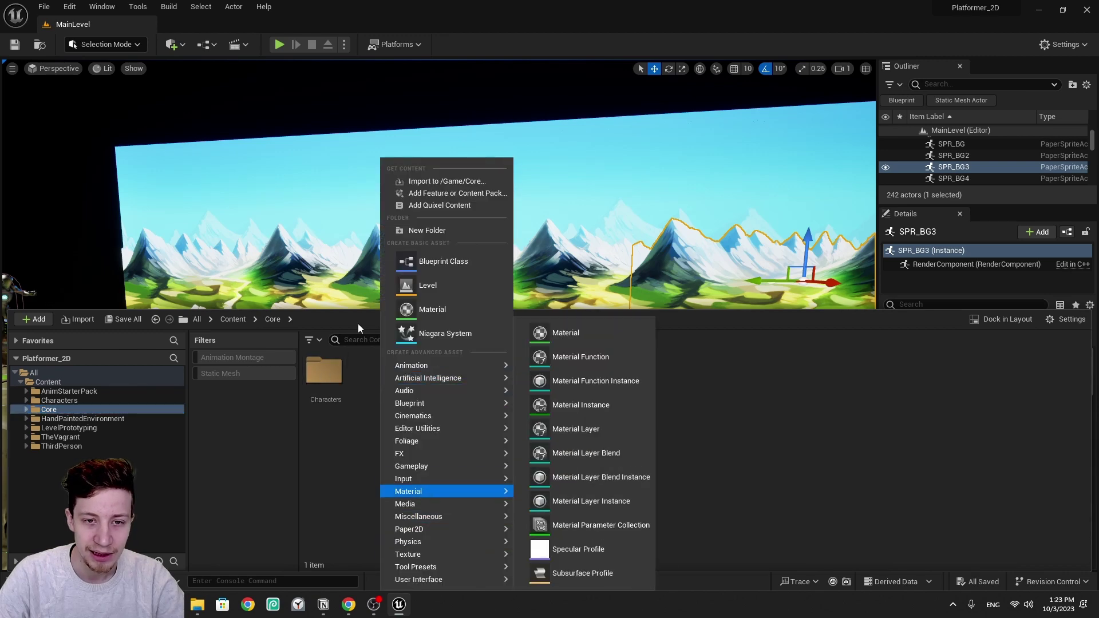
left_click(441, 228)
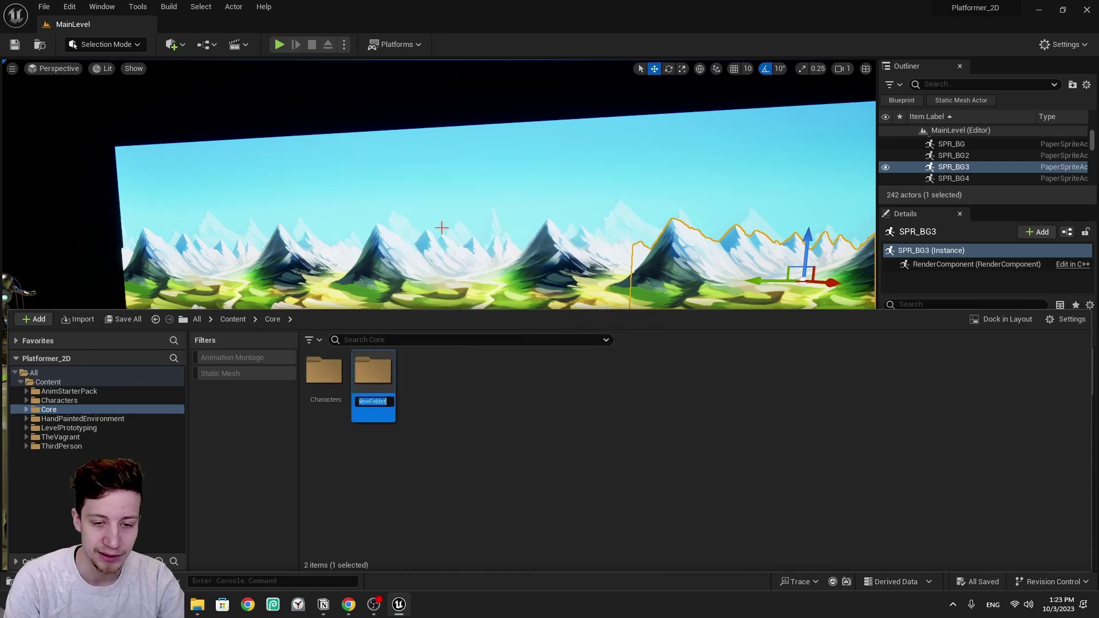
type("Platforms")
key("Return")
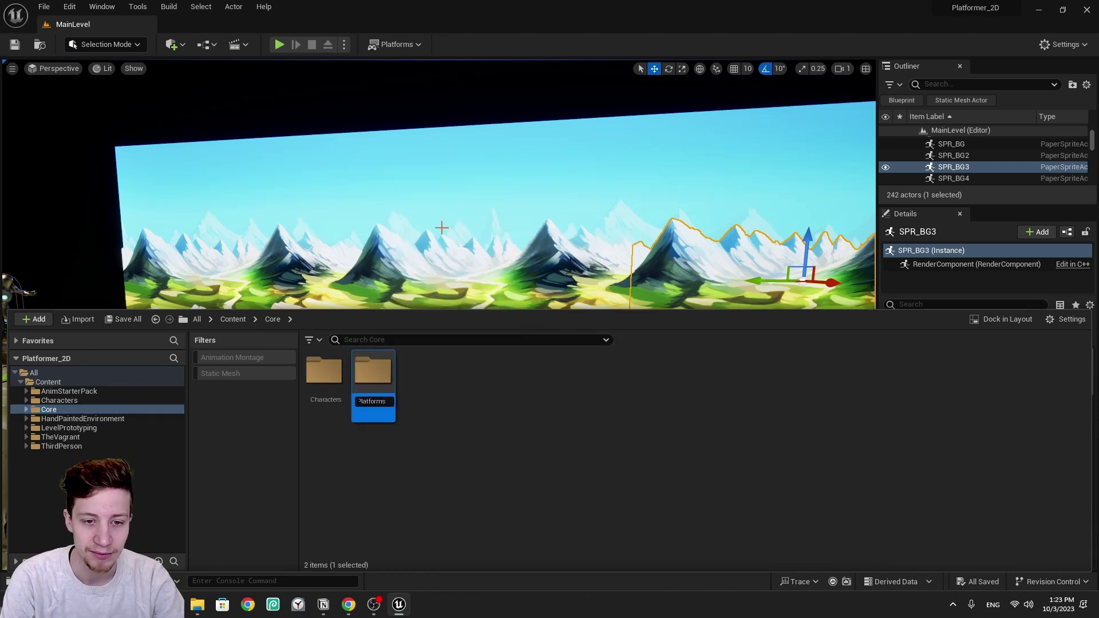
Create an Actor-based Blueprint class named PlatformBase in the Platforms folder and save it
double_click(371, 415)
right_click(369, 425)
left_click(437, 261)
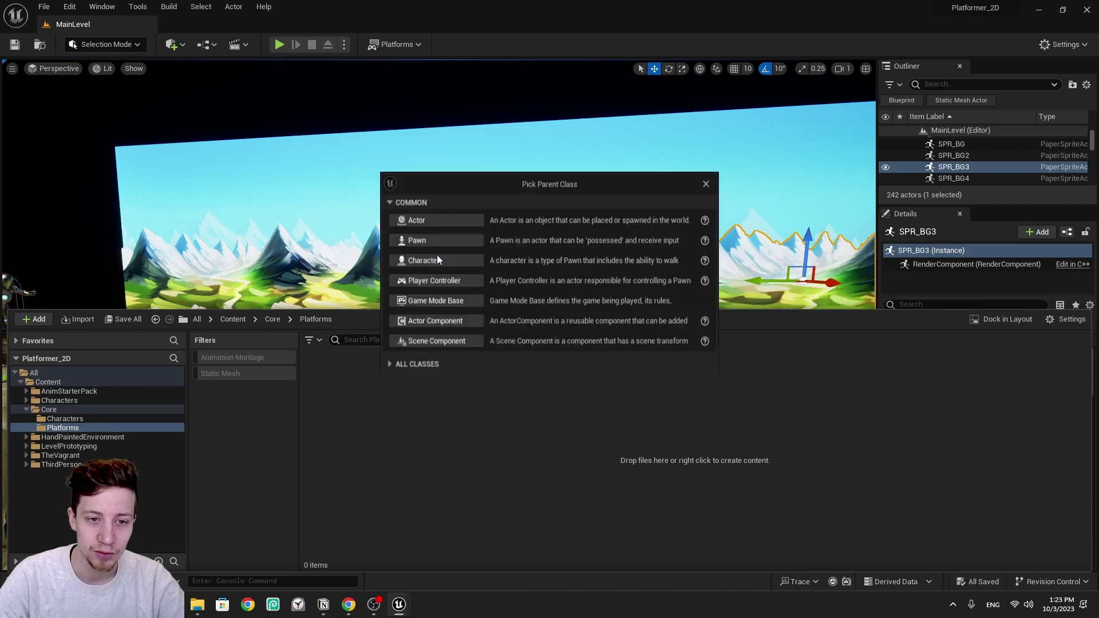
left_click(438, 215)
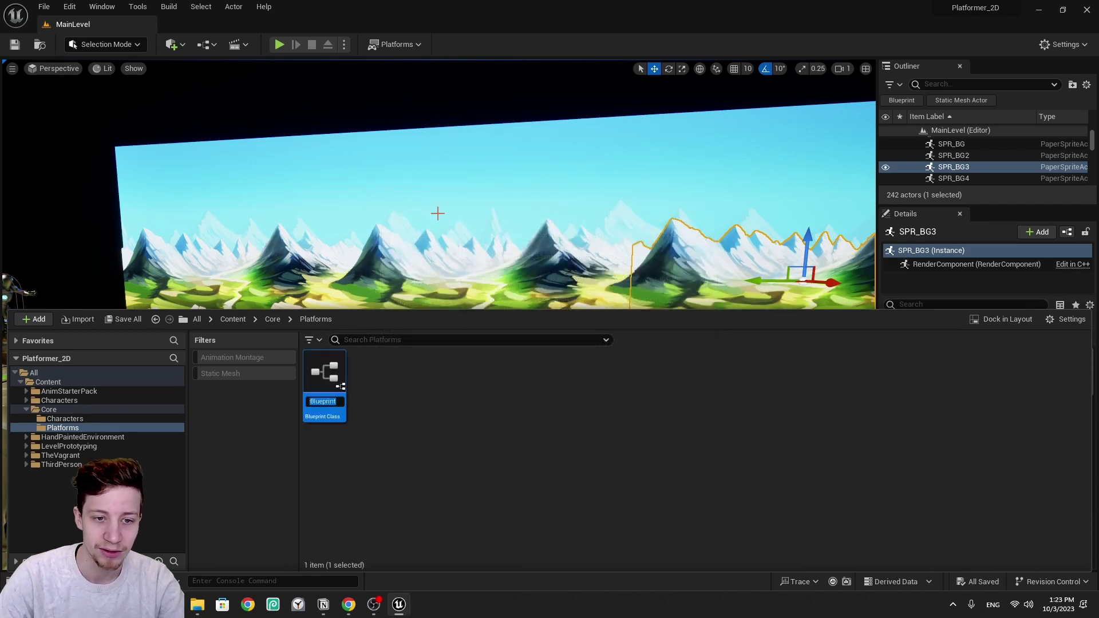
key("BackSpace")
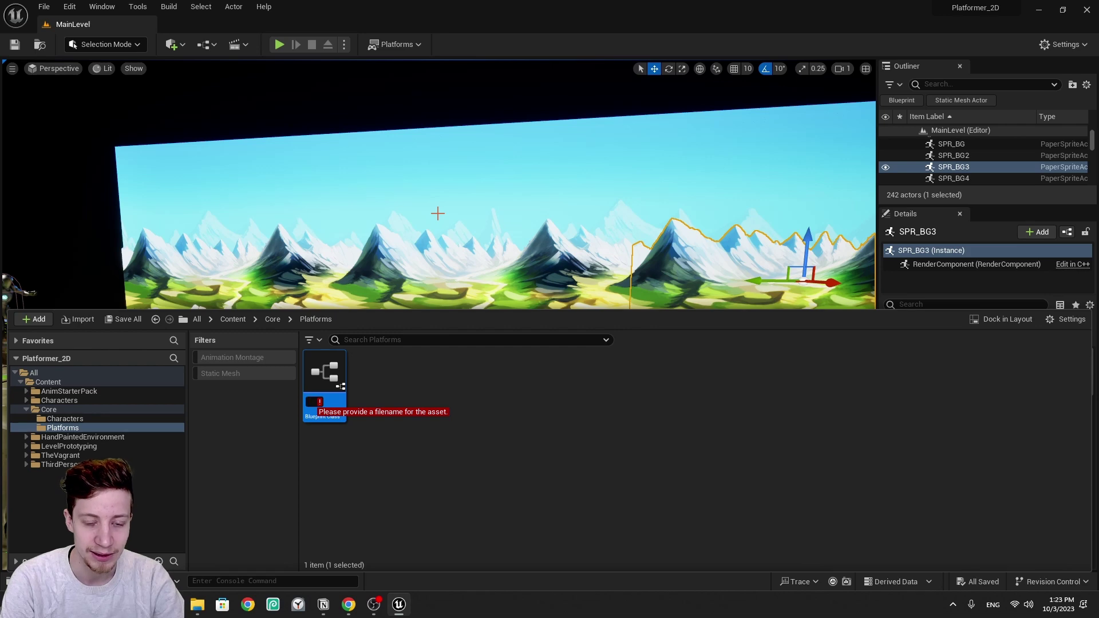
left_click(118, 317)
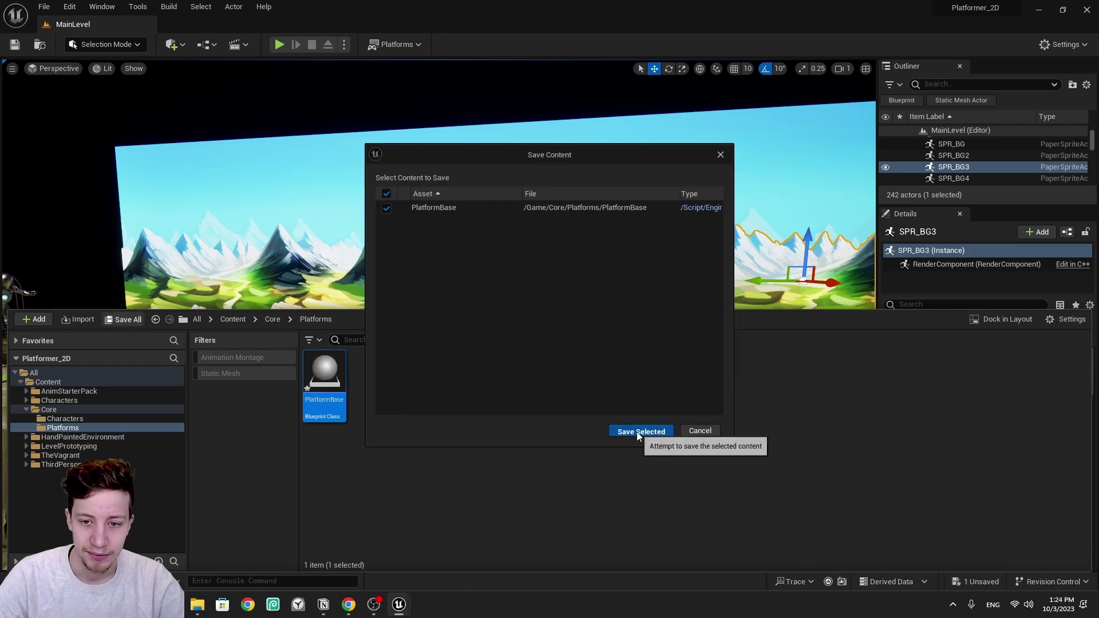
left_click(638, 433)
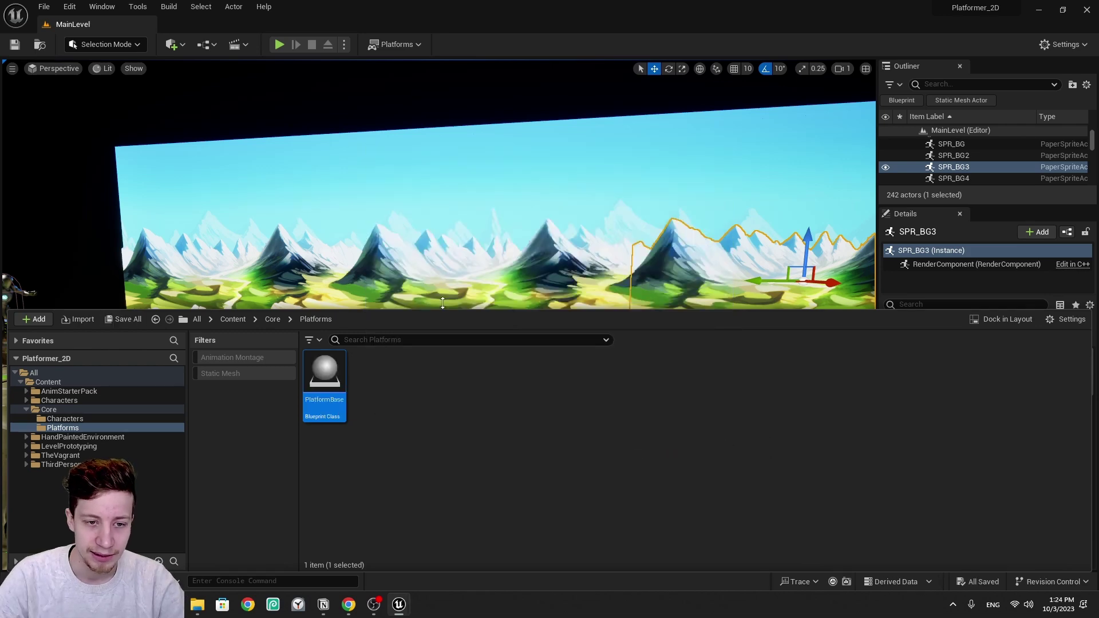
Open the PlatformBase blueprint, add a Cube component and flatten it into a slab with a Z scale of about 0.11
double_click(339, 369)
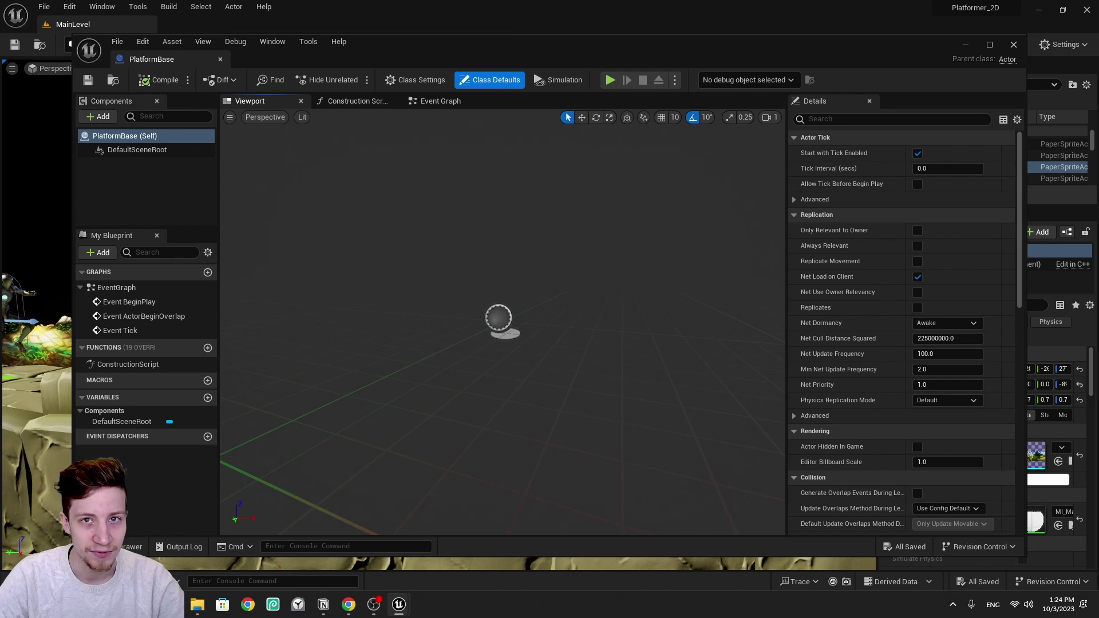
left_click(98, 117)
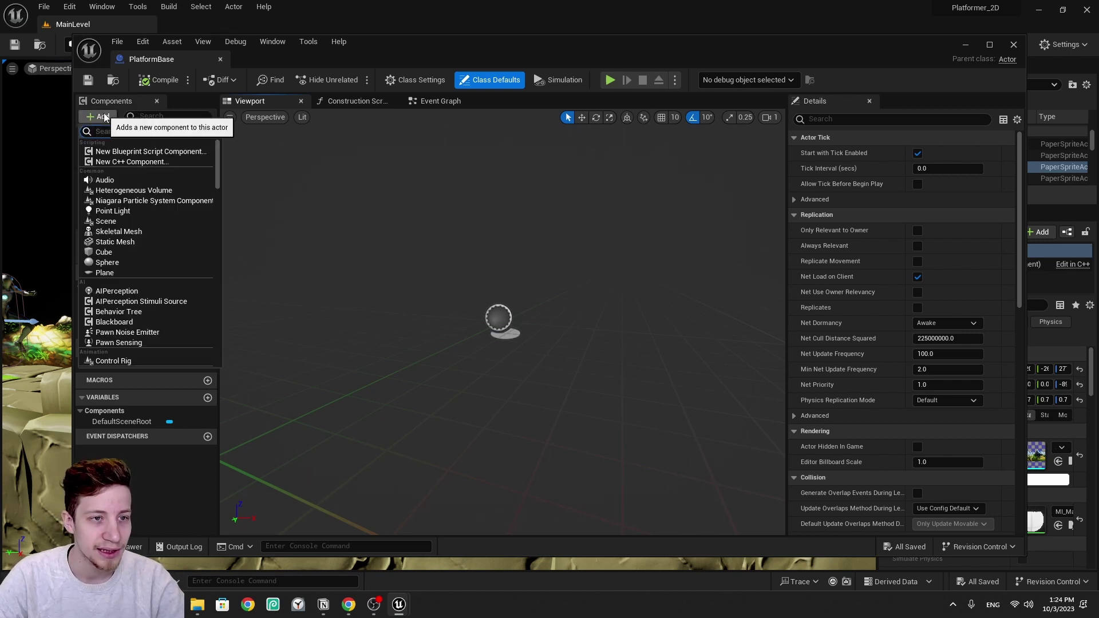
left_click(132, 252)
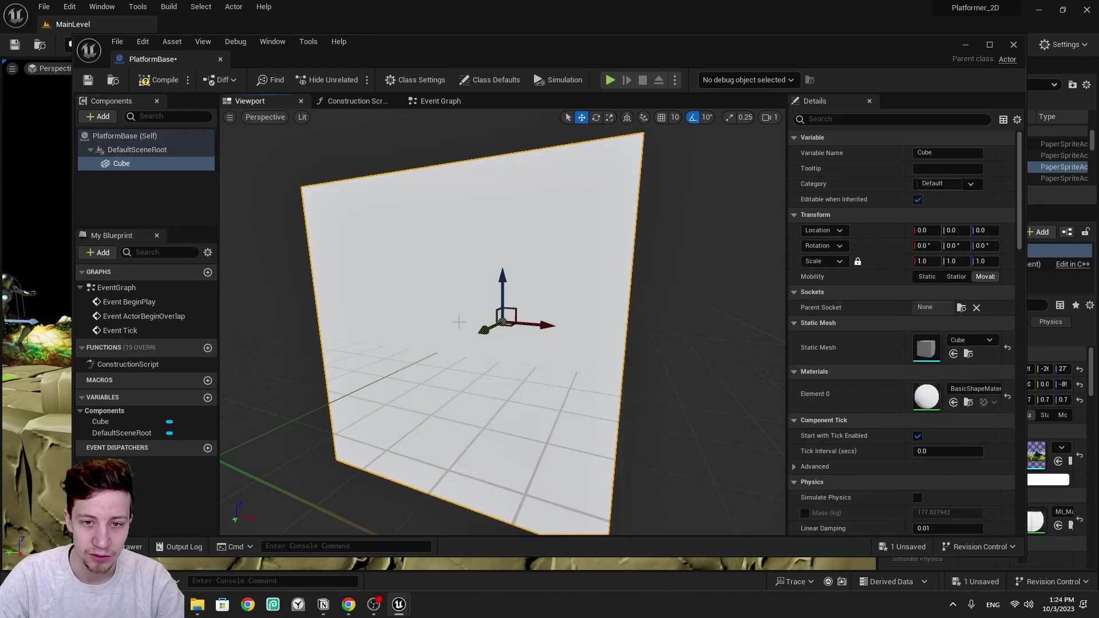
key("r")
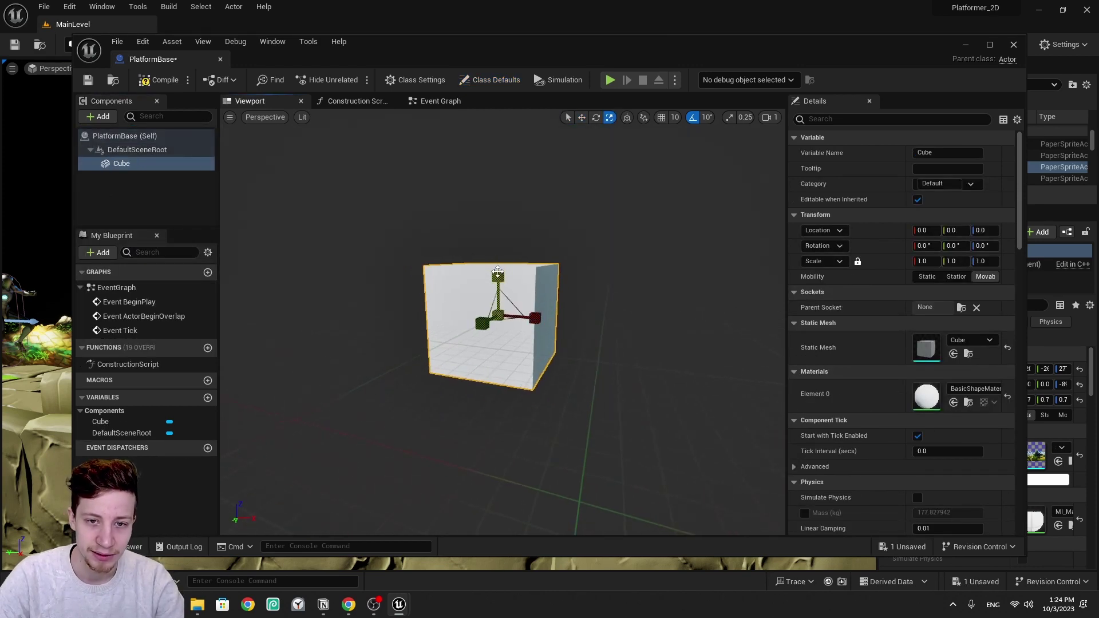
left_click_drag(498, 278, 498, 329)
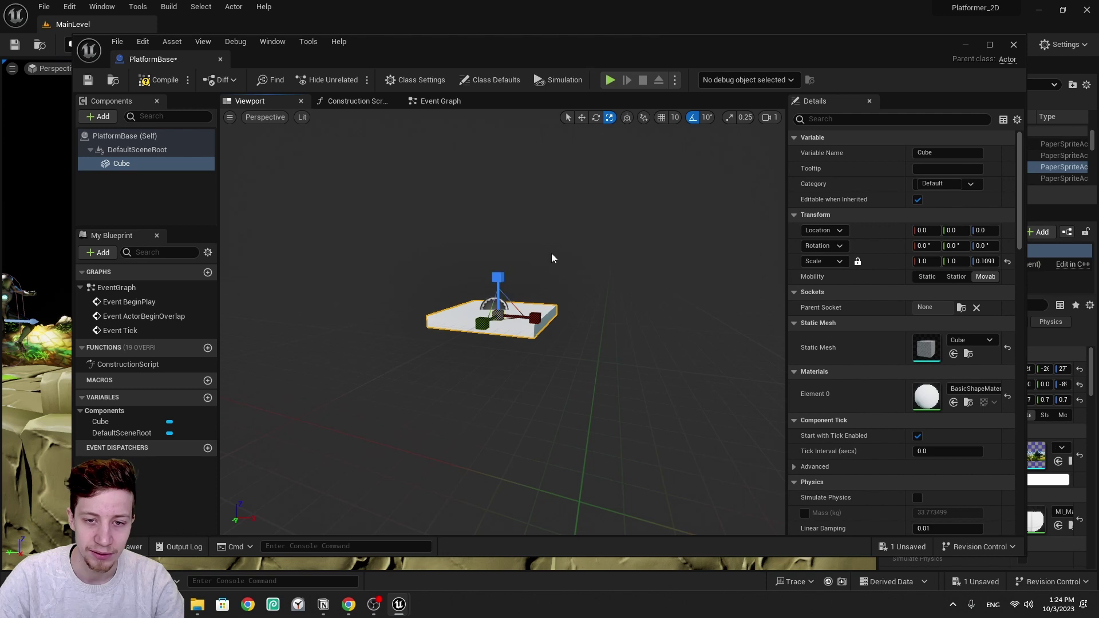
key("f")
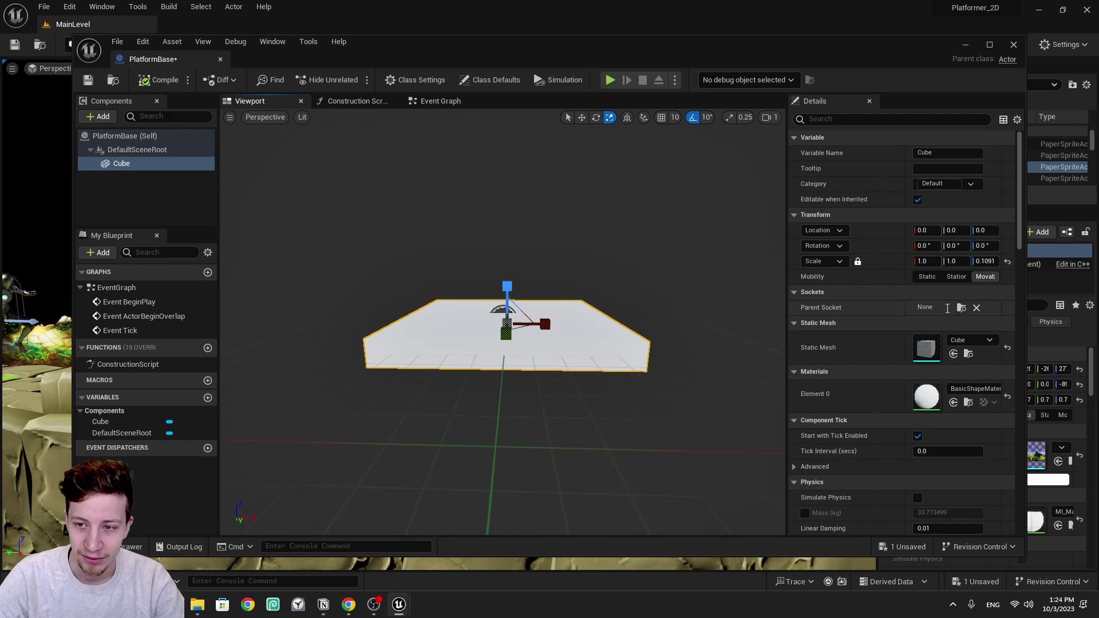
Add an Arrow component to PlatformBase and attach it directly to DefaultSceneRoot instead of the cube
left_click(106, 116)
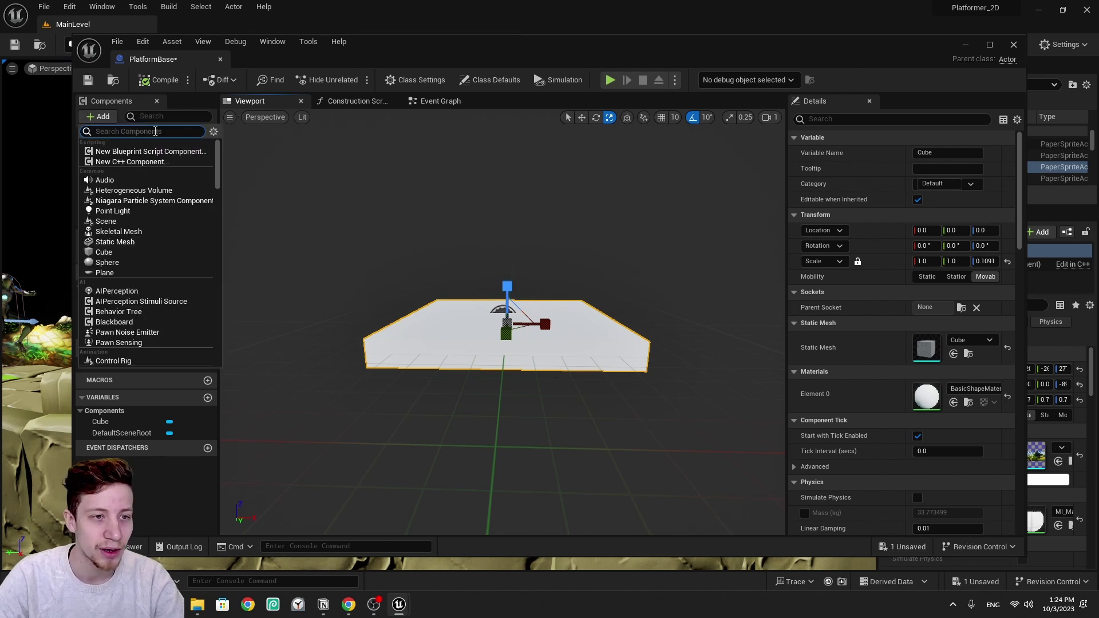
type("arr")
left_click(133, 170)
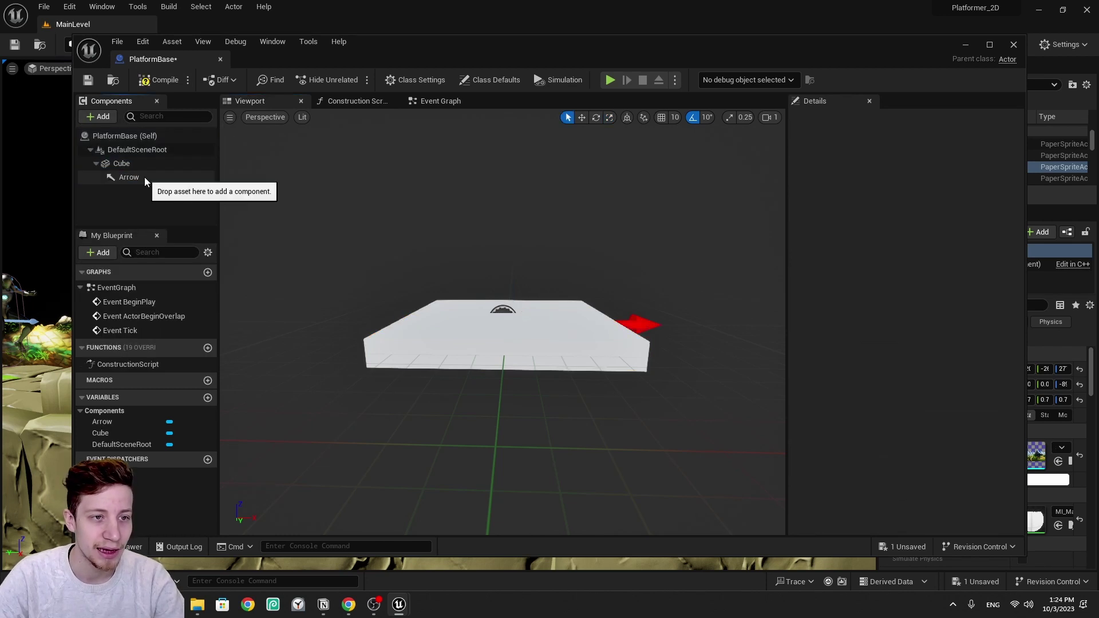
left_click_drag(143, 178, 129, 150)
left_click(158, 175)
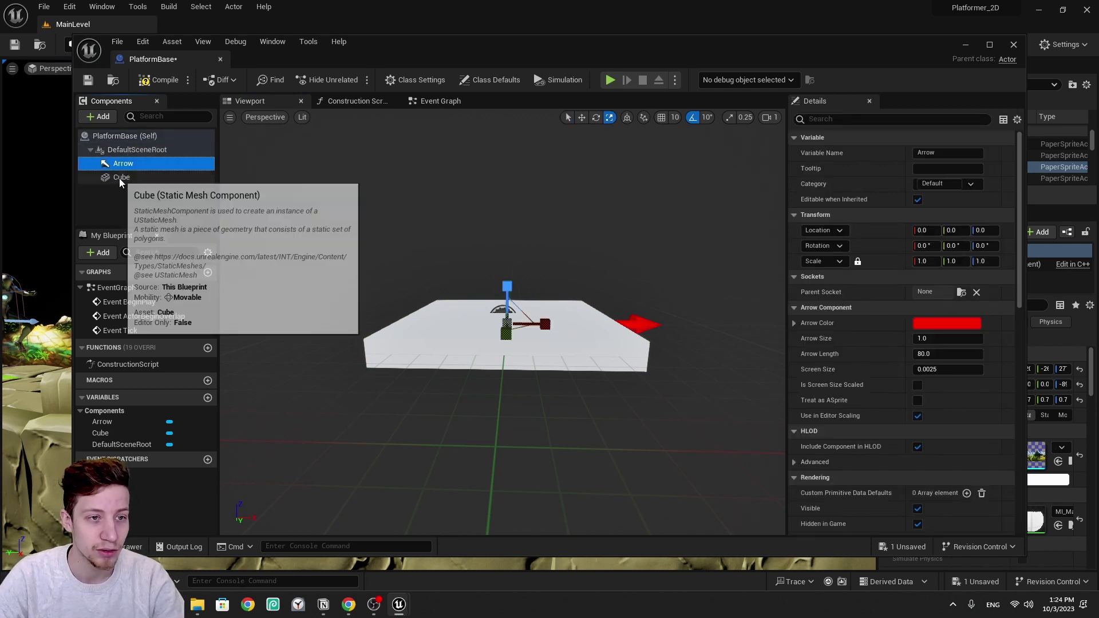
Rename the cube component as PlatformMesh and the arrow component as Location_01
left_click(206, 173)
key("F2")
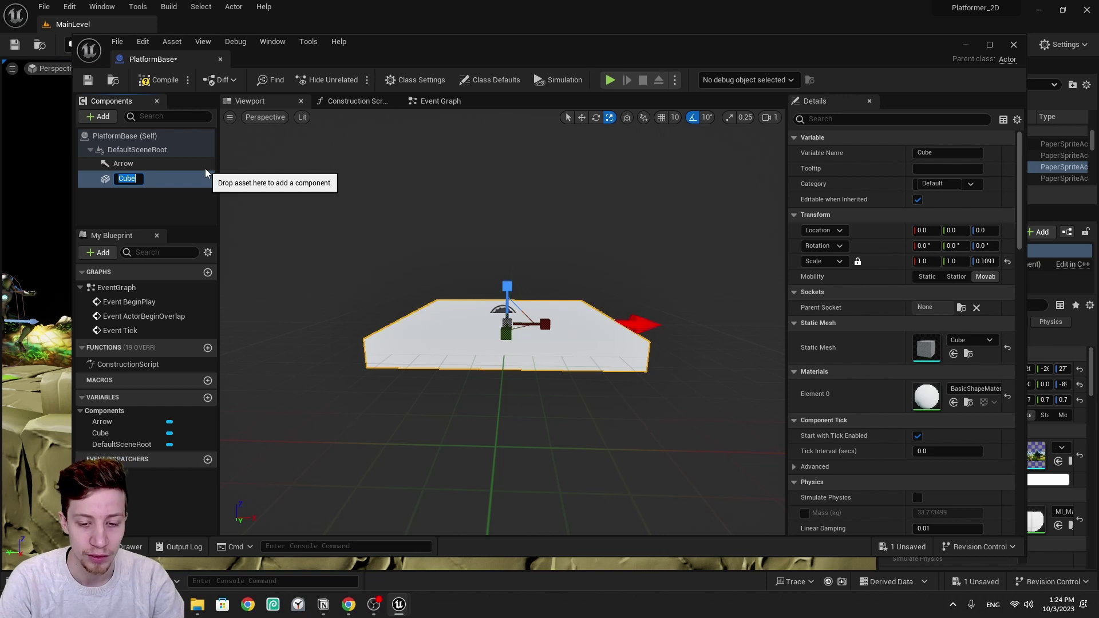
type("PlatformMesh")
left_click(170, 165)
key("F2")
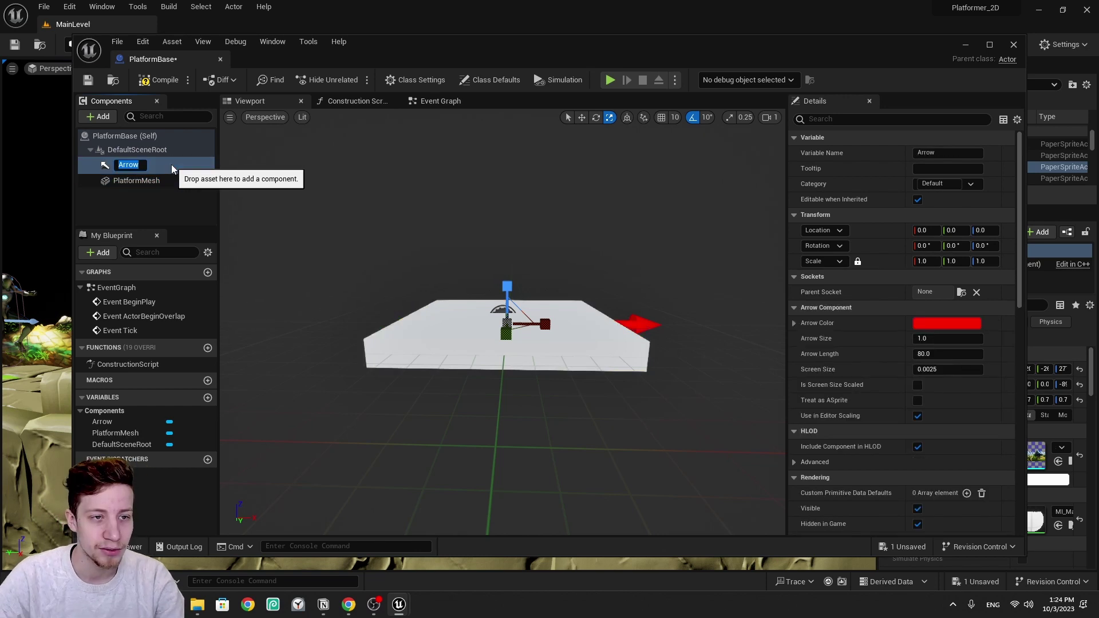
type("Location")
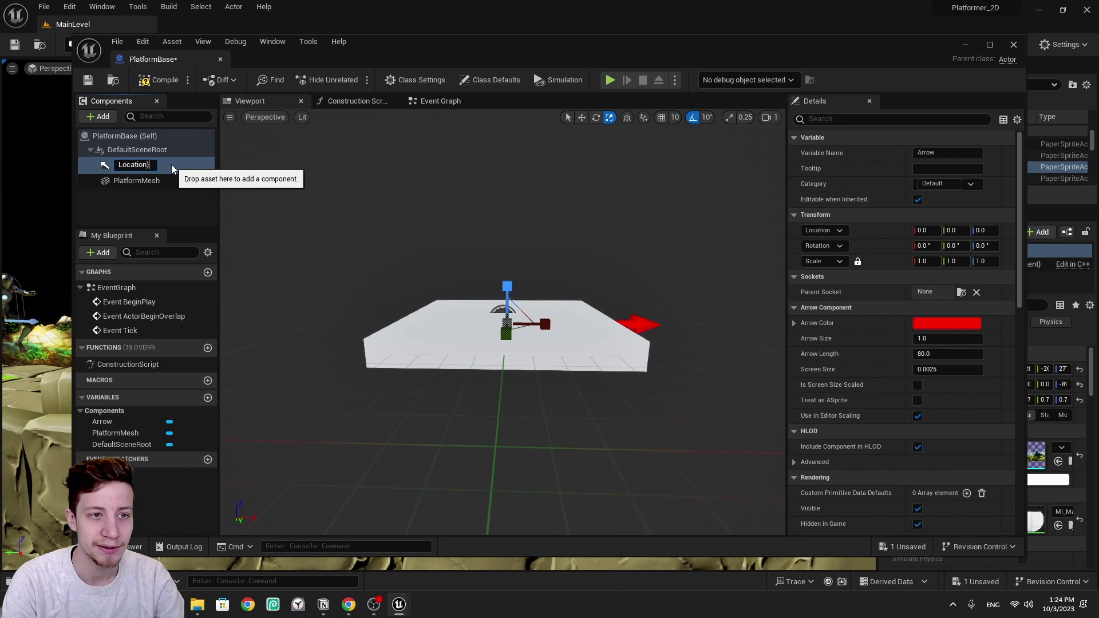
key("Return")
Duplicate Location_01 as Location_02 and raise the copy above the platform to a Z location of about 114
key("ctrl+d")
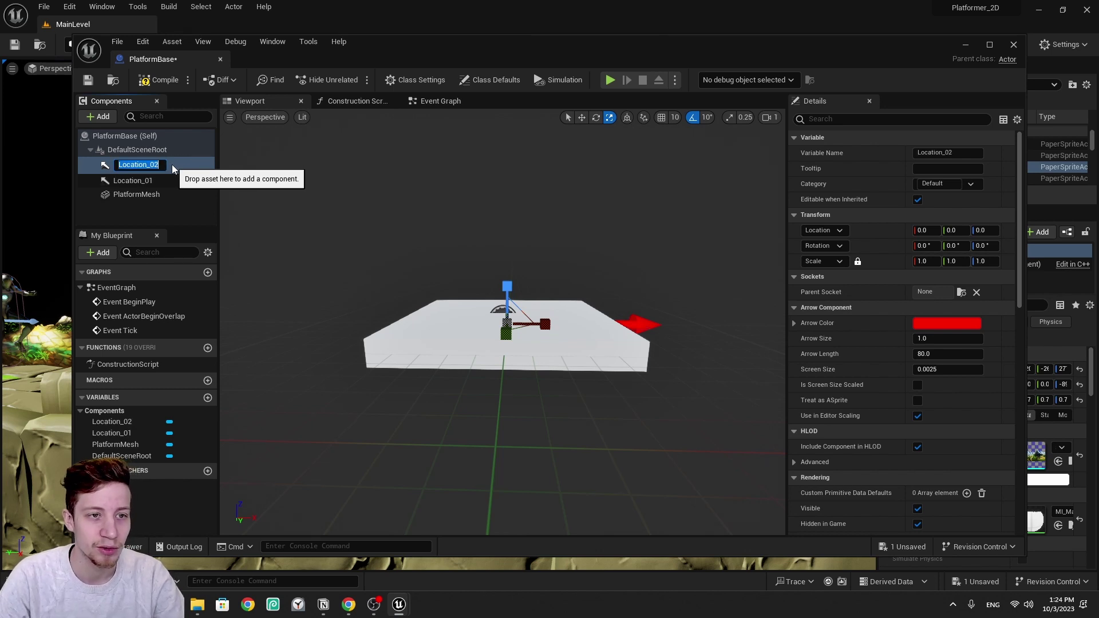
key("Return")
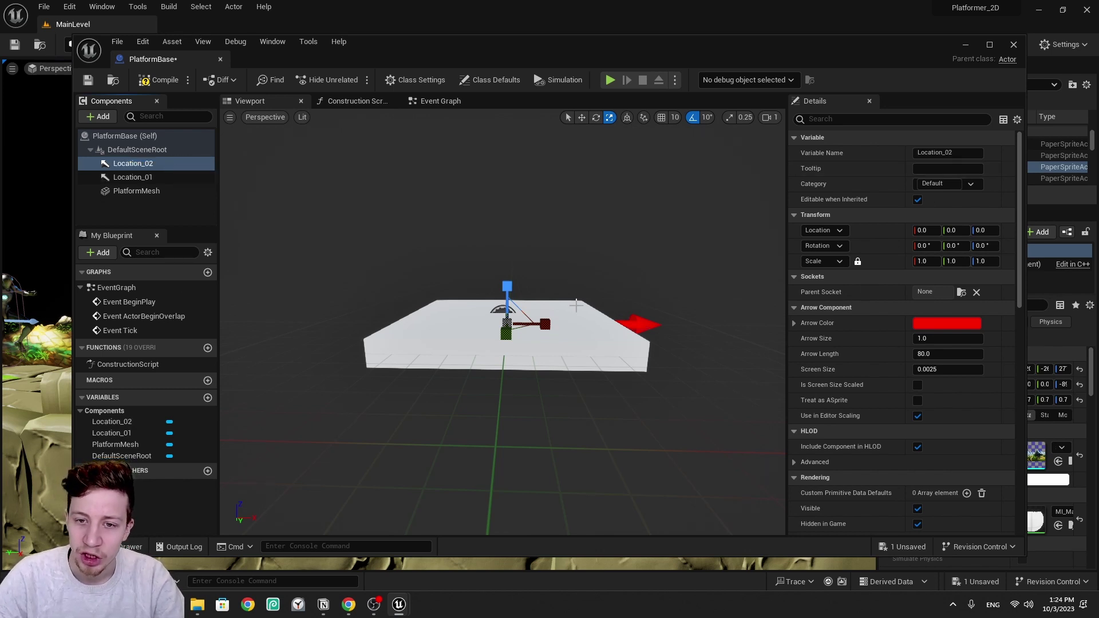
left_click(148, 85)
right_click_drag(524, 321, 535, 296)
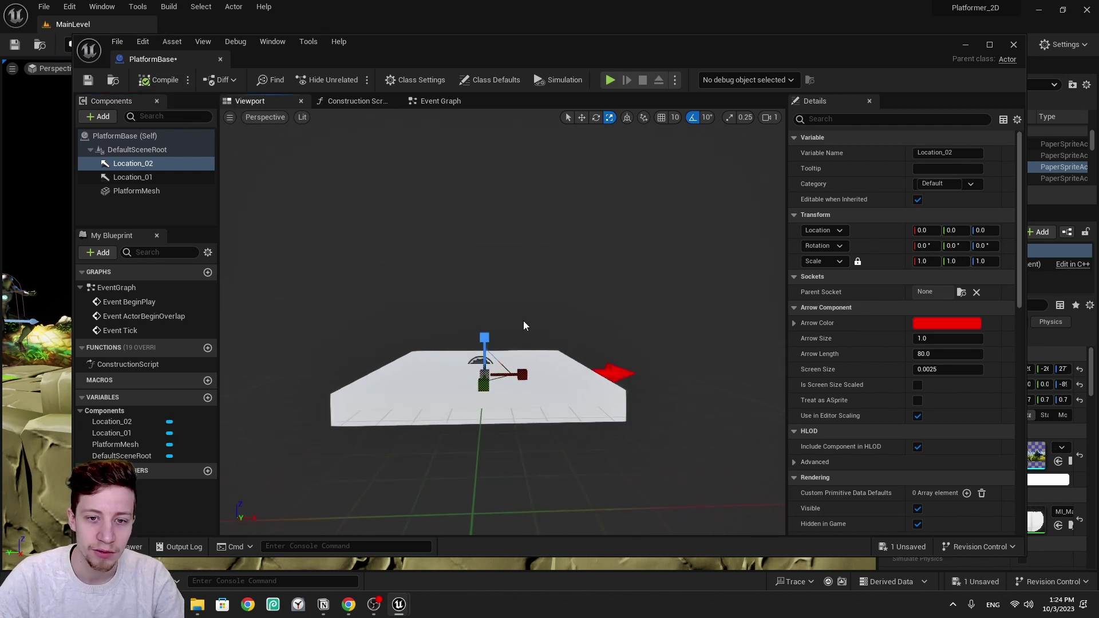
key("w")
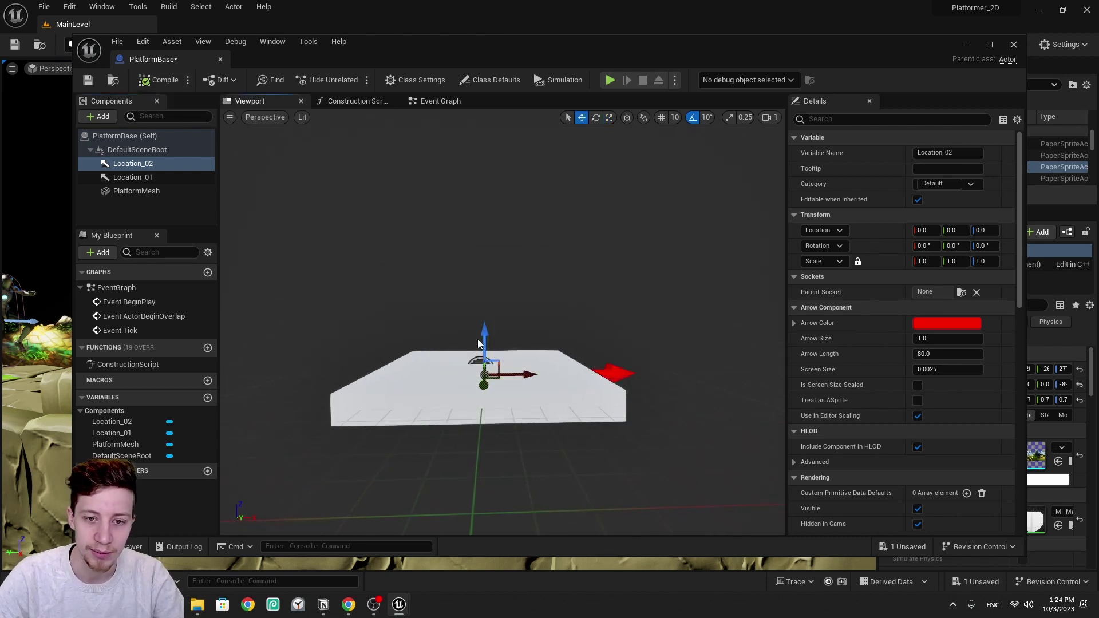
left_click_drag(485, 338, 484, 112)
right_click_drag(569, 207, 553, 241)
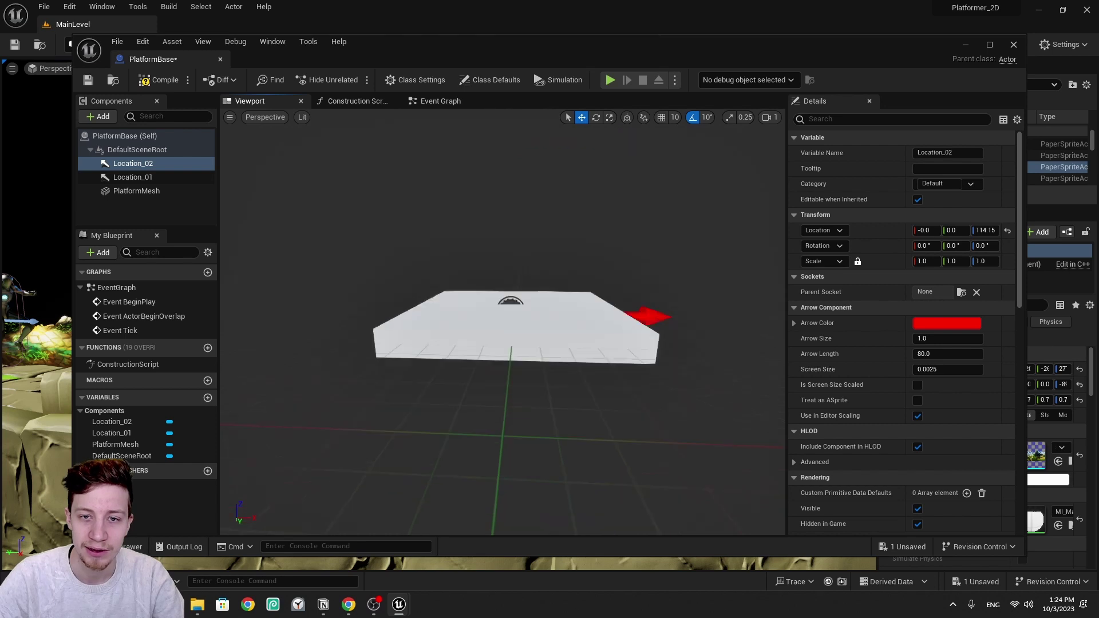
right_click_drag(483, 265, 481, 249)
scroll(483, 265, "down", 6)
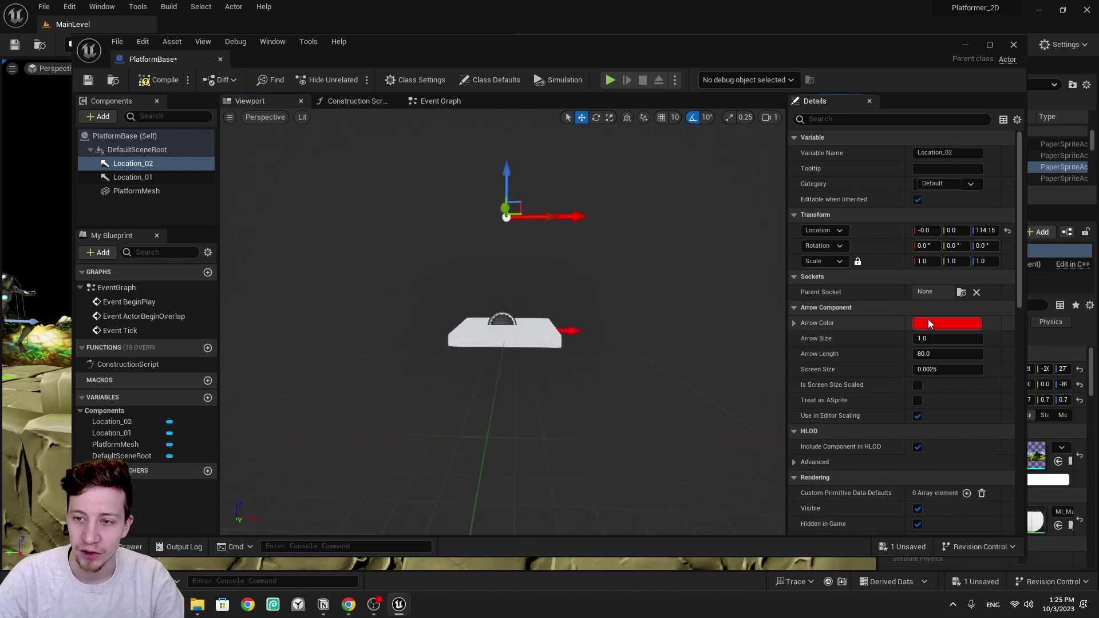
Set the Location_02 arrow color to bright green, about hex sRGB 62FF00FF, and return to the level
left_click(929, 324)
left_click_drag(749, 409, 722, 441)
left_click(838, 571)
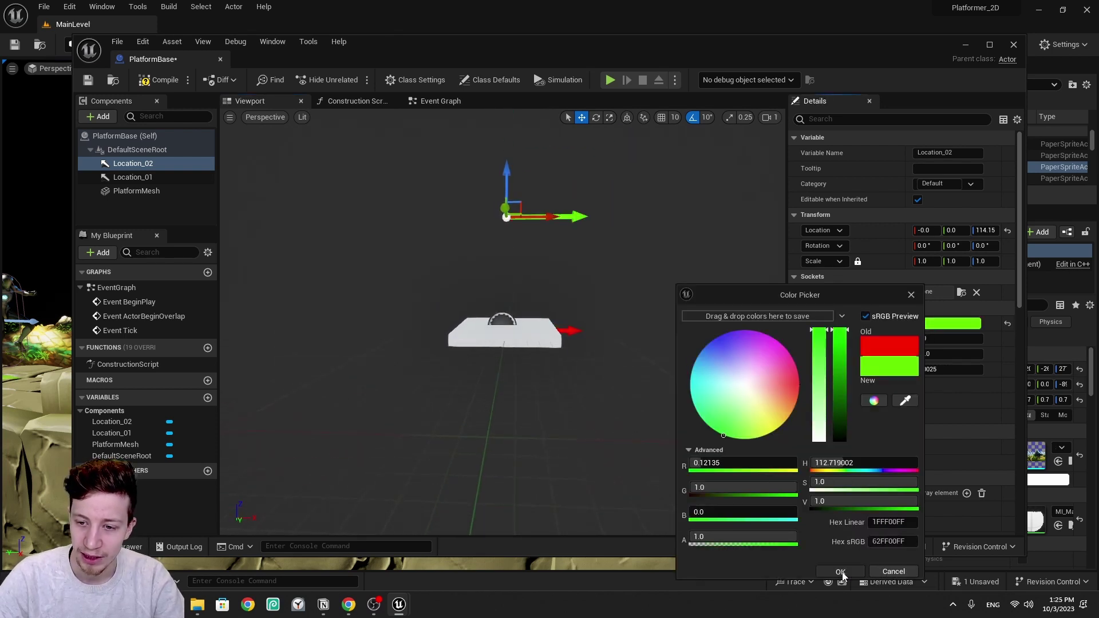
left_click(88, 81)
left_click(965, 45)
Place a PlatformBase instance in the level on the stone ground, next to the tall stone block wall
right_click_drag(458, 238, 375, 237)
key("ctrl+space")
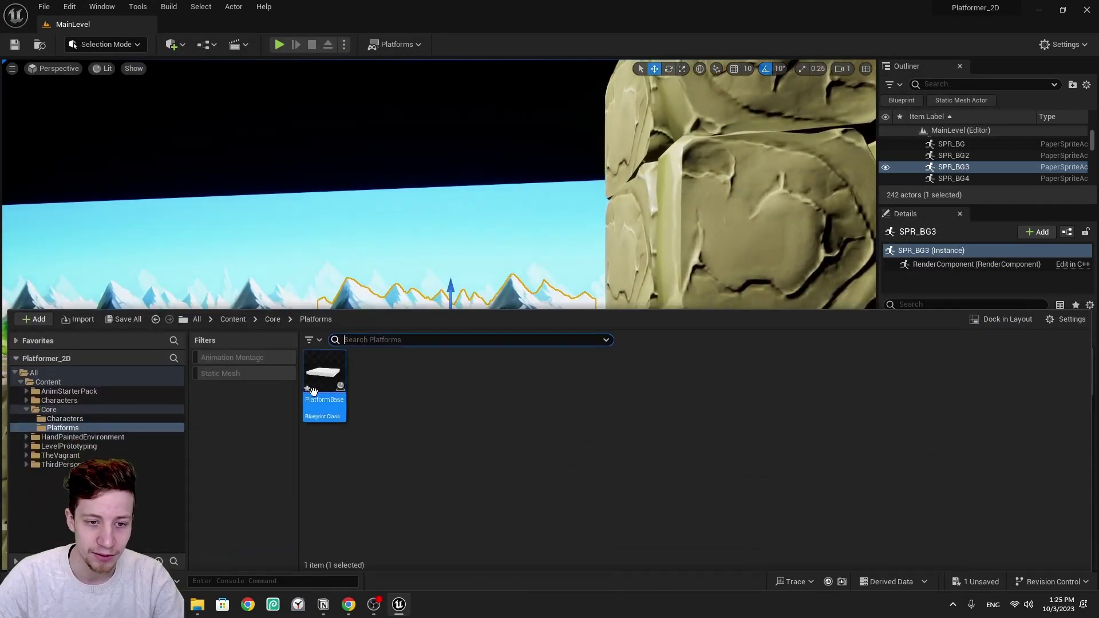
left_click_drag(314, 389, 569, 371)
key("a")
right_click_drag(570, 372, 656, 380)
key("w")
left_click_drag(447, 353, 463, 347)
key("d")
right_click_drag(467, 313, 372, 320)
key("s")
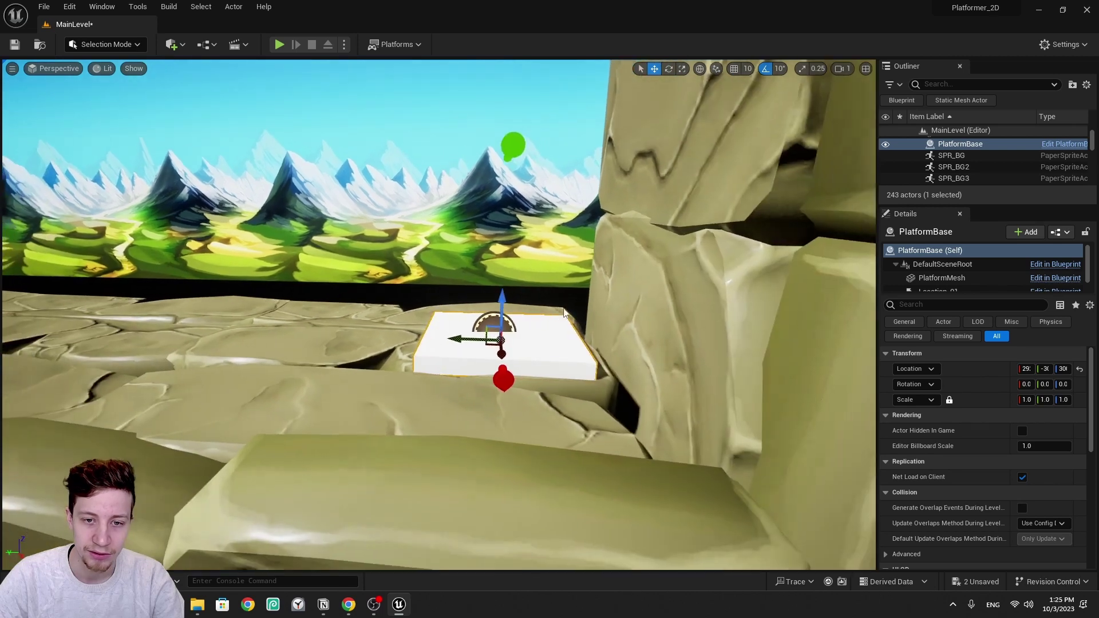
scroll(497, 339, "down", 2)
Open the PlatformBase blueprint for editing and add a Box Collision component under PlatformMesh
left_click(496, 340)
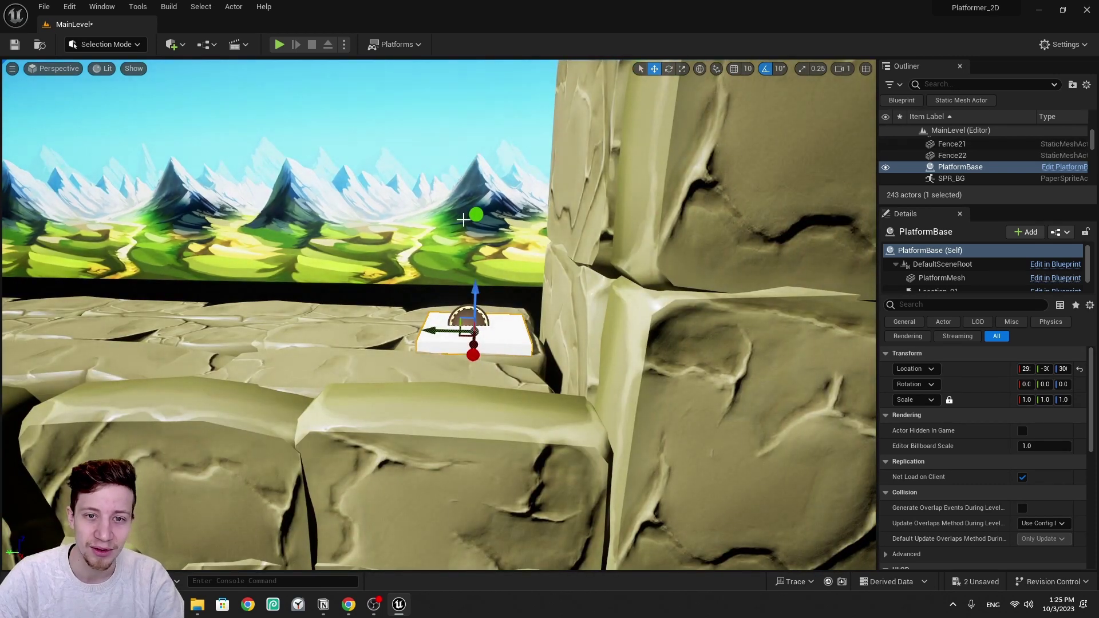
left_click(1065, 166)
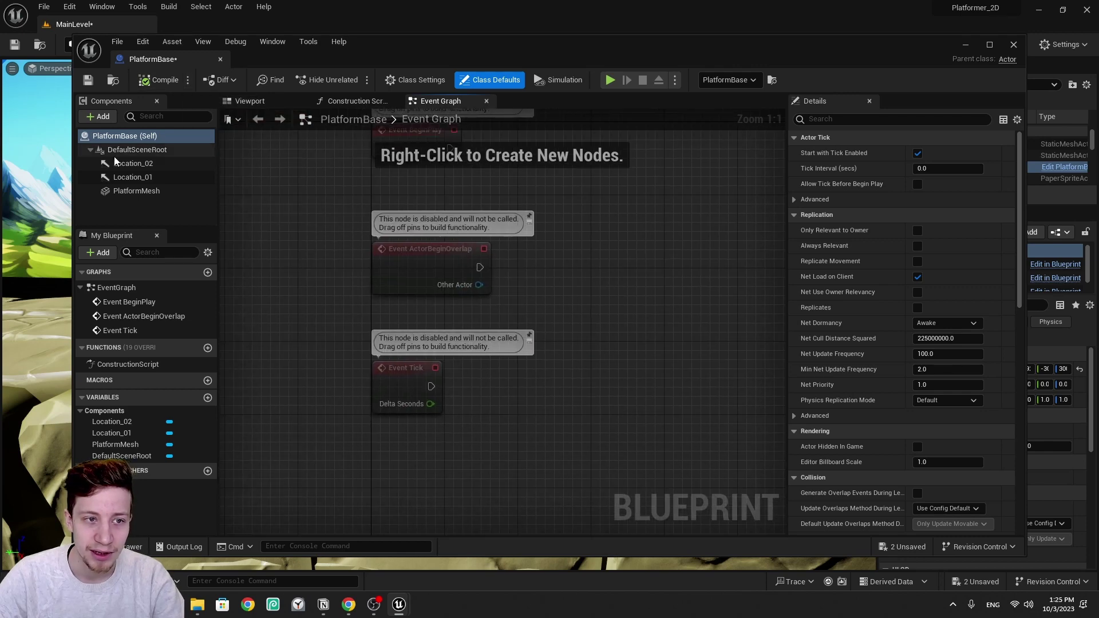
left_click(249, 101)
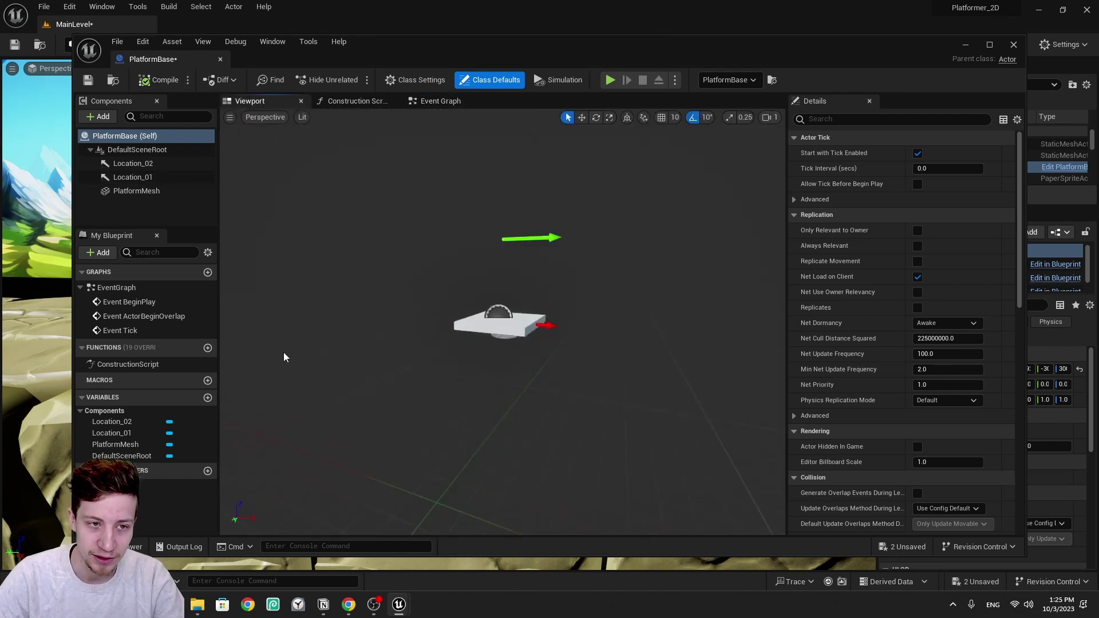
left_click(155, 191)
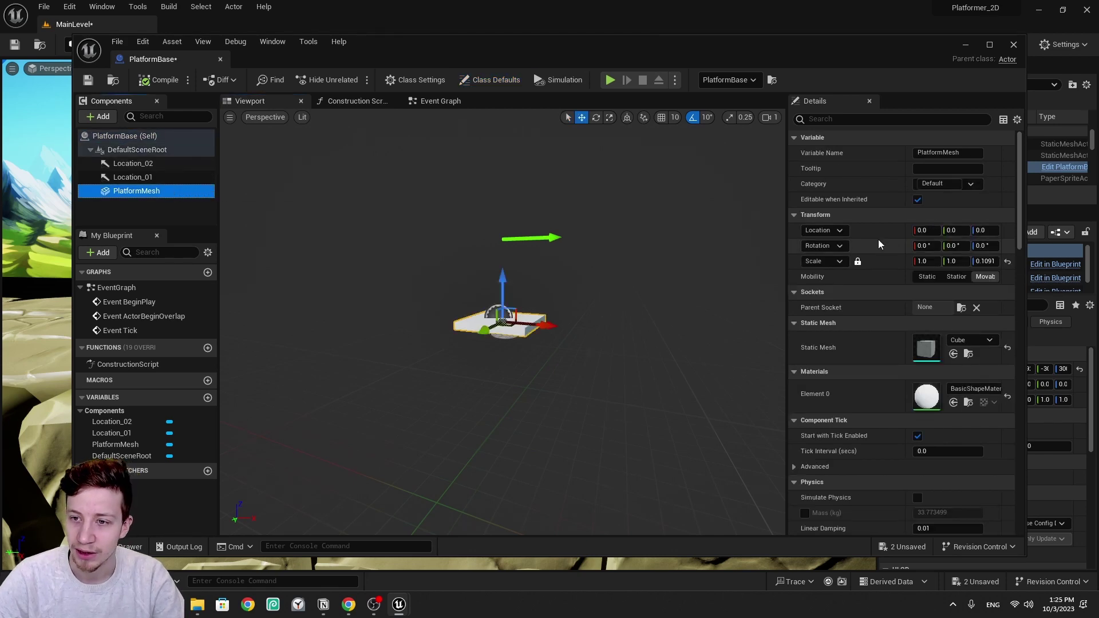
scroll(879, 244, "down", 10)
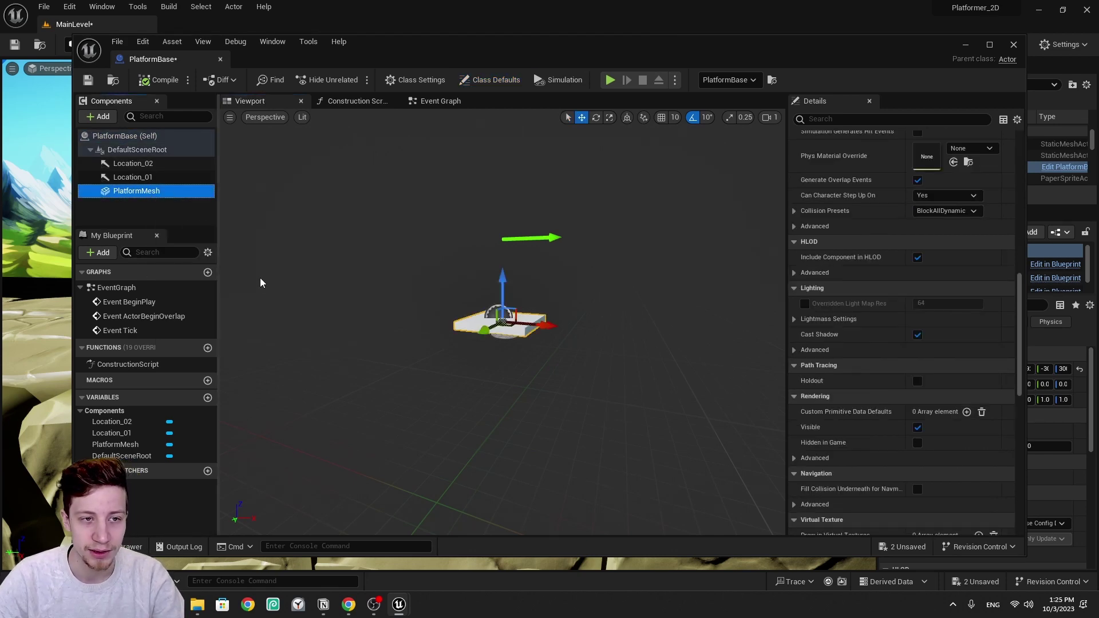
left_click(109, 118)
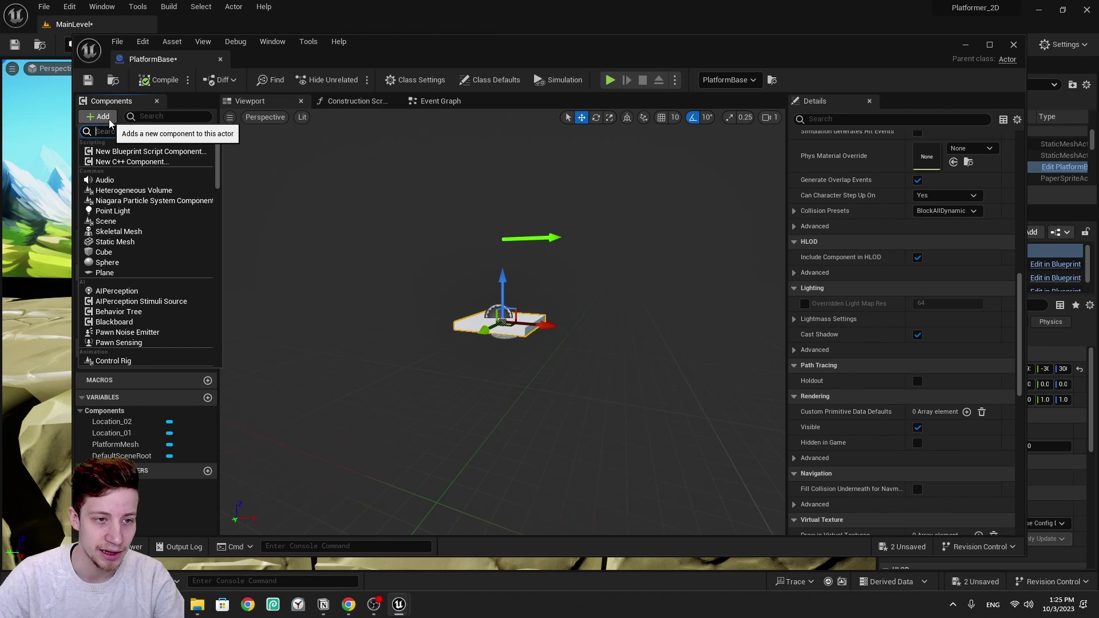
type("col")
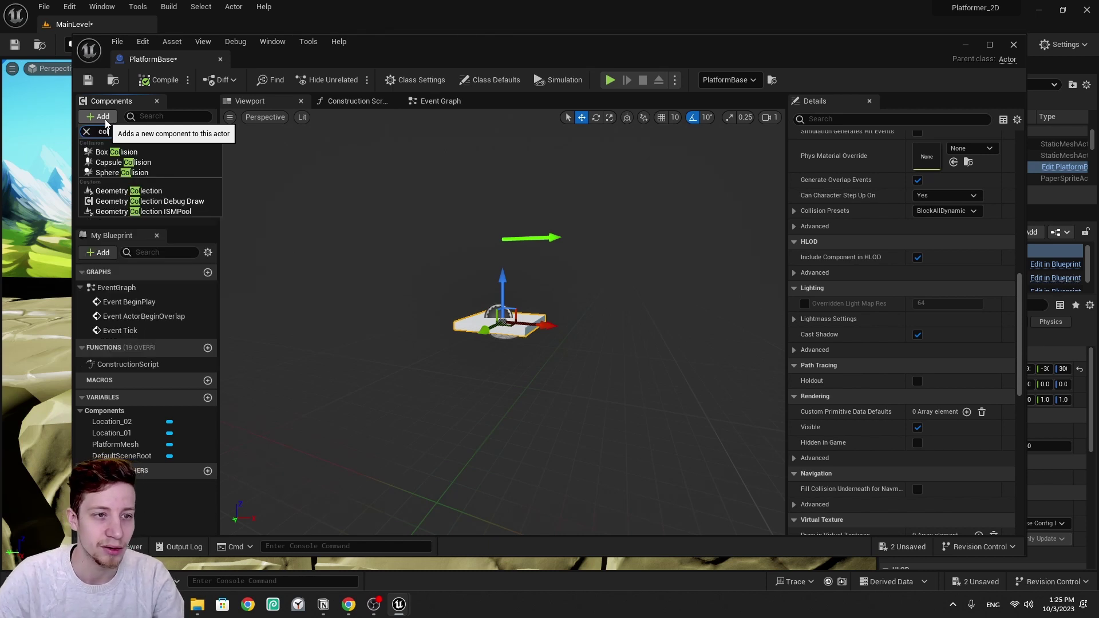
left_click(131, 152)
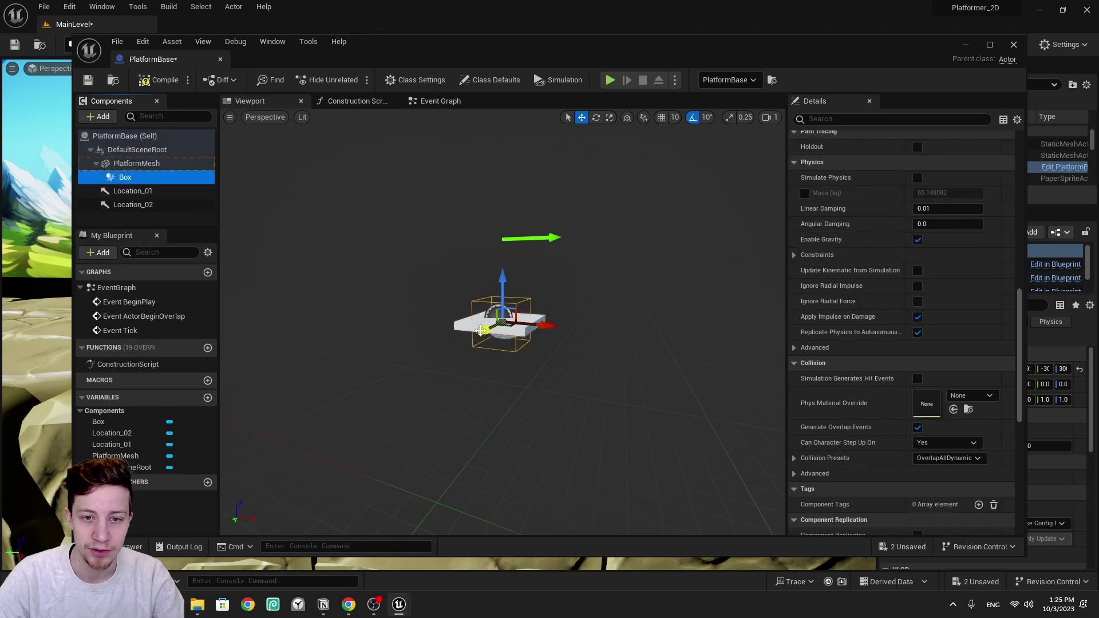
Raise the box collision so it sits above the top surface of the platform mesh
scroll(496, 298, "up", 3)
left_click_drag(513, 258, 512, 198)
right_click_drag(265, 216, 265, 275)
Add an OnComponentBeginOverlap event for the Box collision component to the event graph
right_click(129, 181)
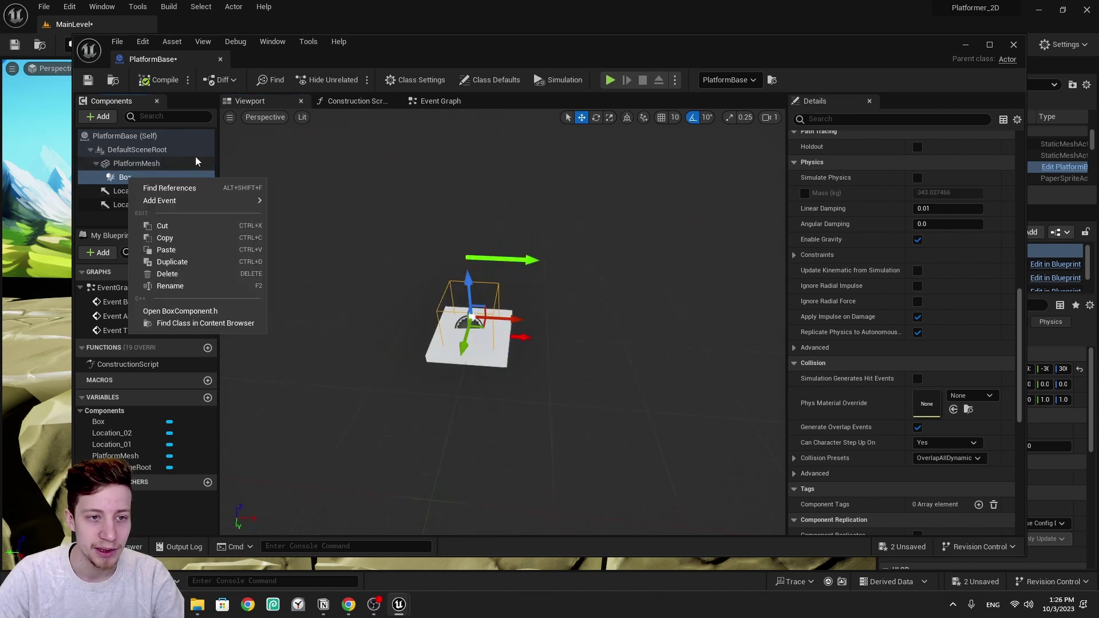
mouse_move(217, 201)
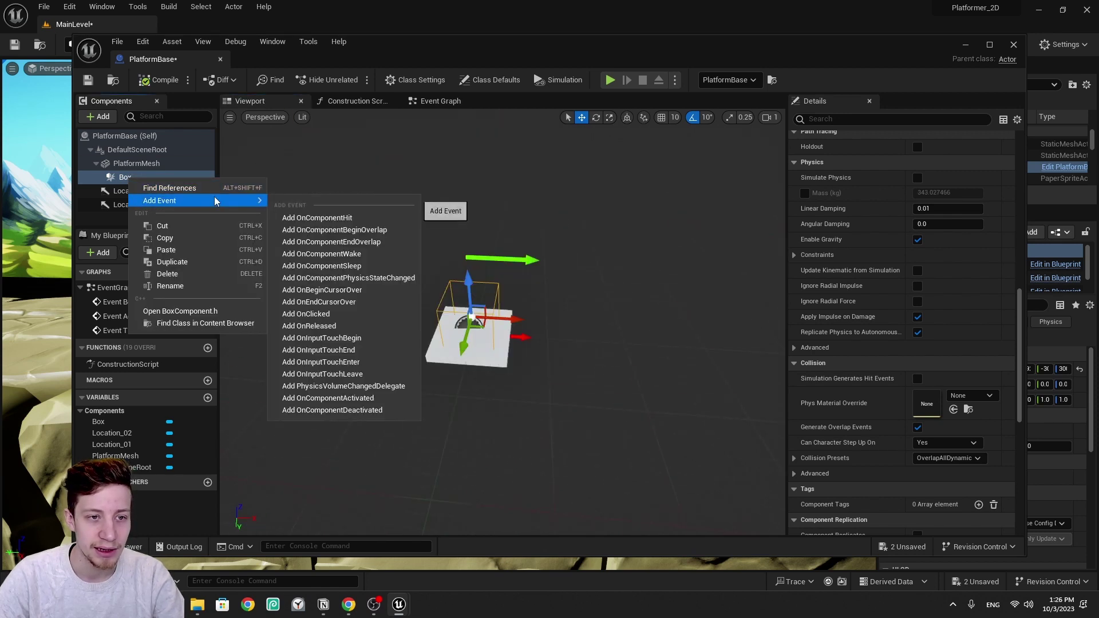
left_click(382, 231)
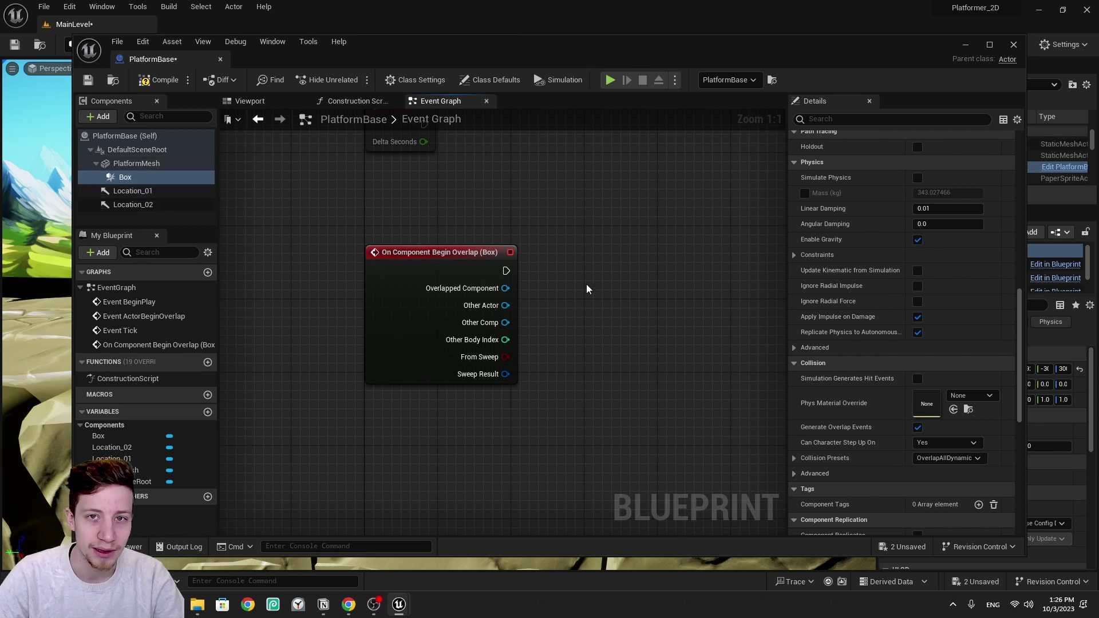
left_click(129, 178)
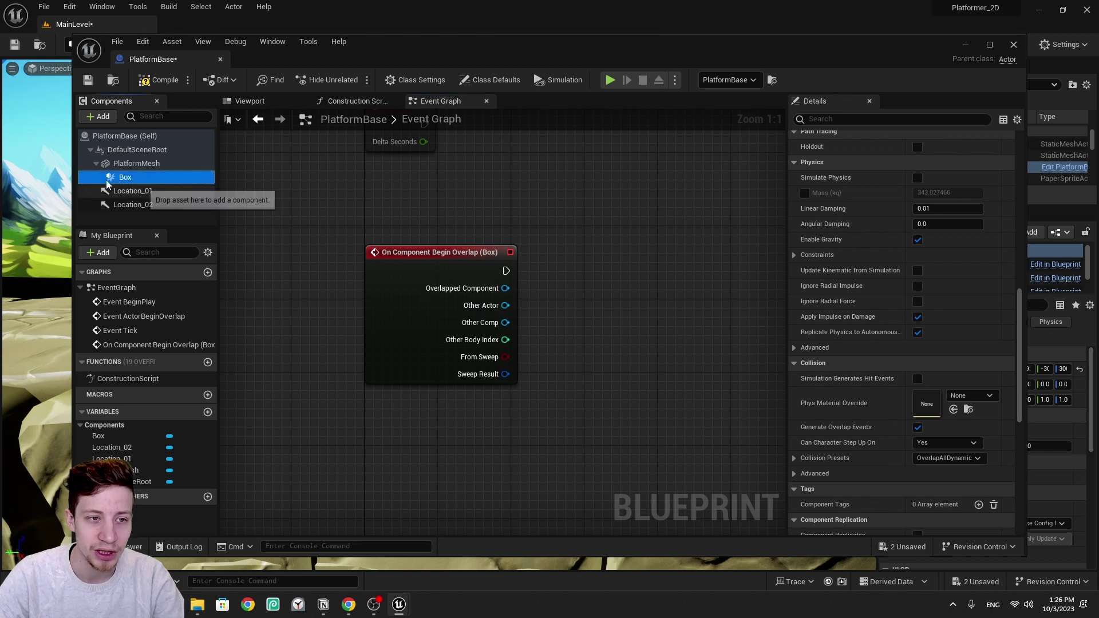
left_click_drag(507, 272, 612, 278)
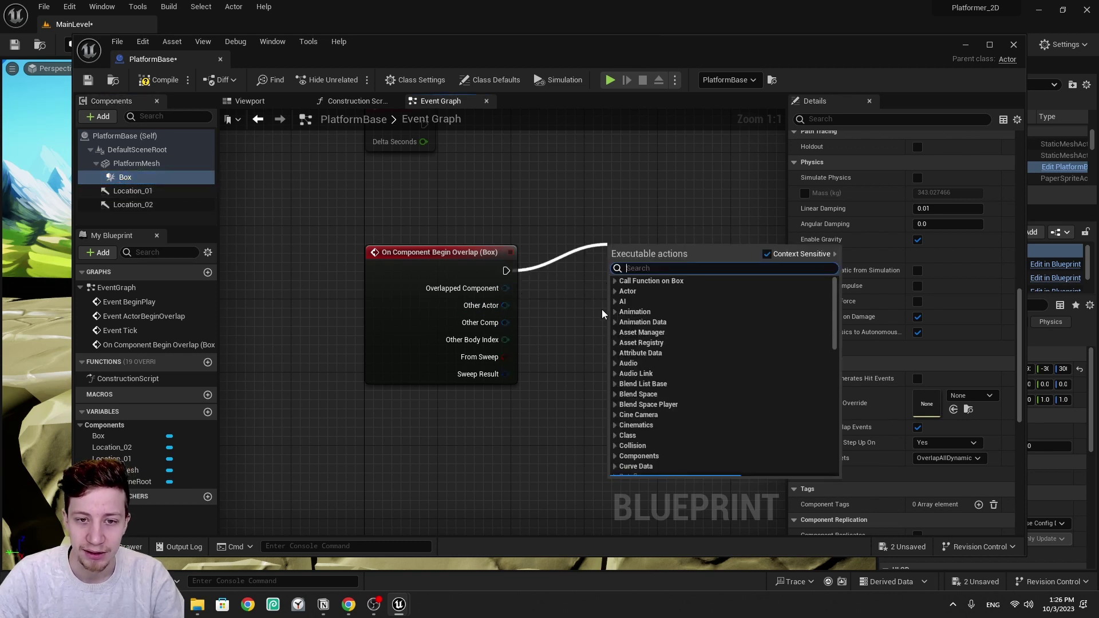
right_click_drag(558, 363, 422, 336)
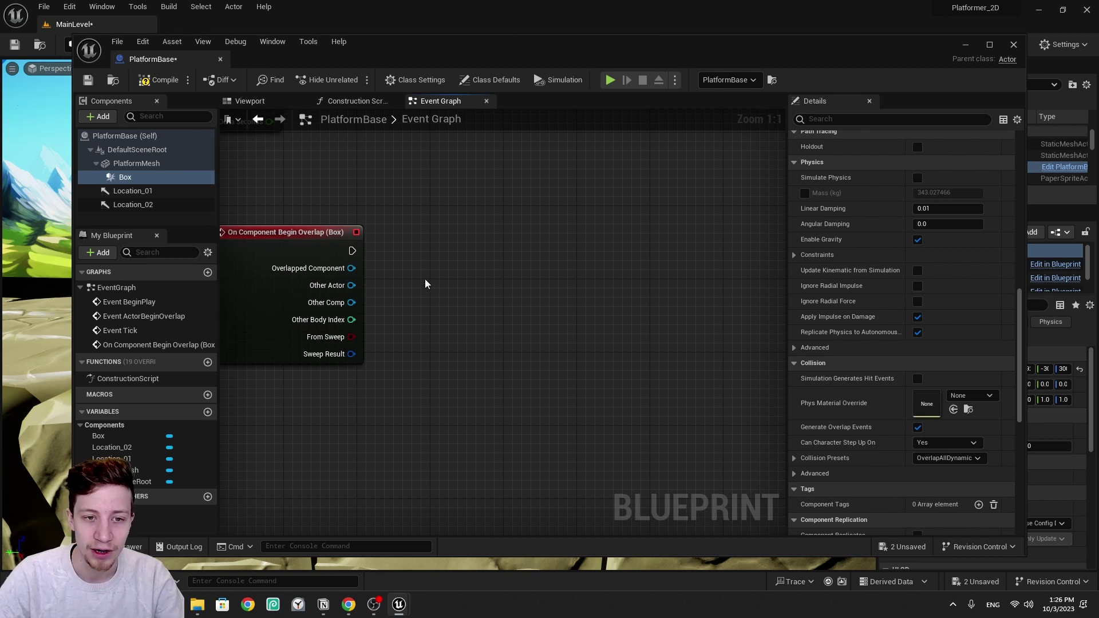
right_click_drag(425, 284, 525, 256)
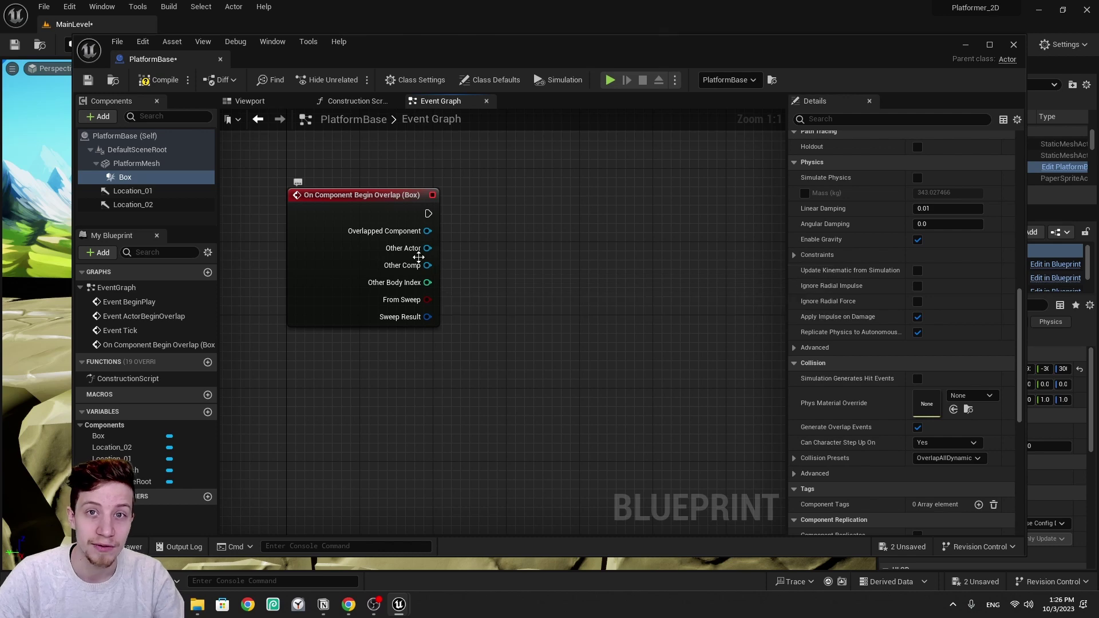
right_click_drag(434, 343, 355, 297)
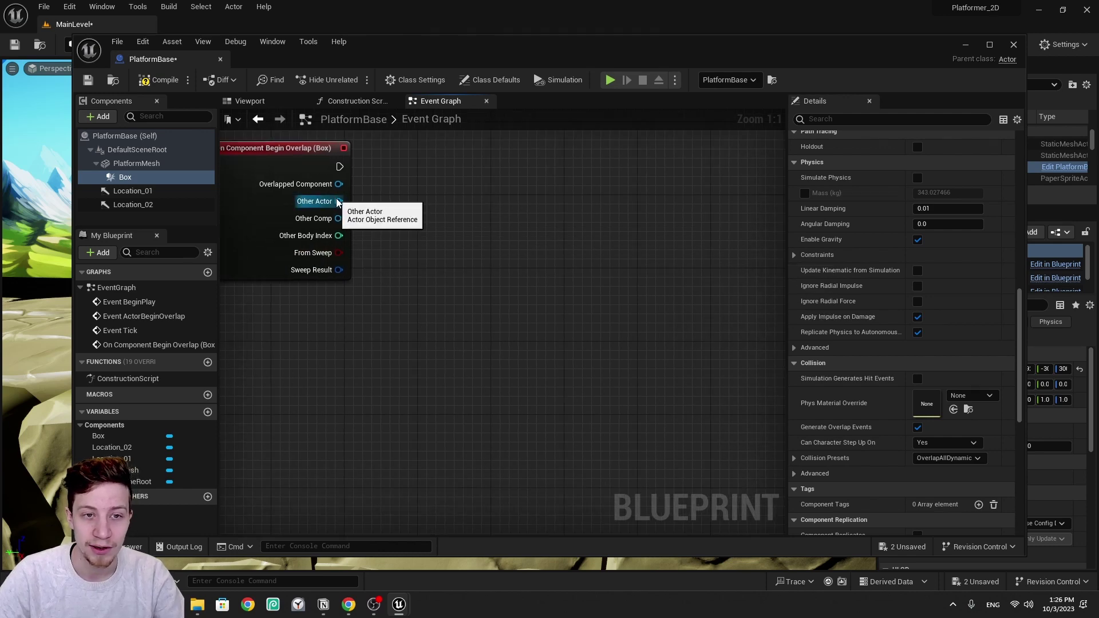
Compare the overlap event's Other Actor with a Get Player Pawn node through an Equal (==) node
left_click_drag(339, 201, 438, 234)
type("==")
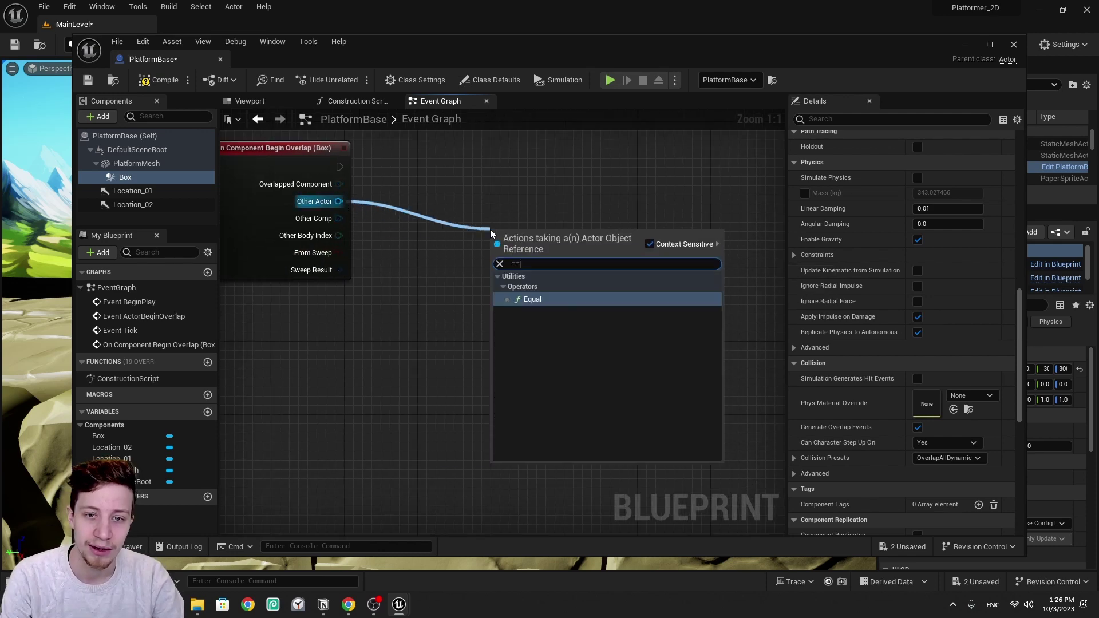
key("BackSpace")
key("BackSpace")
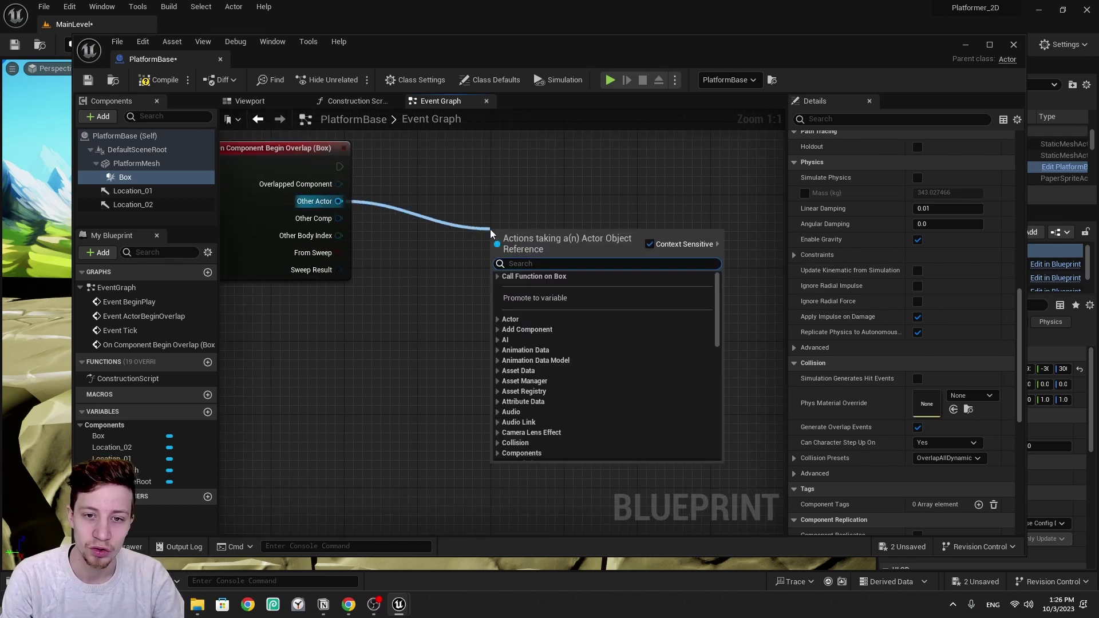
type("==")
key("Return")
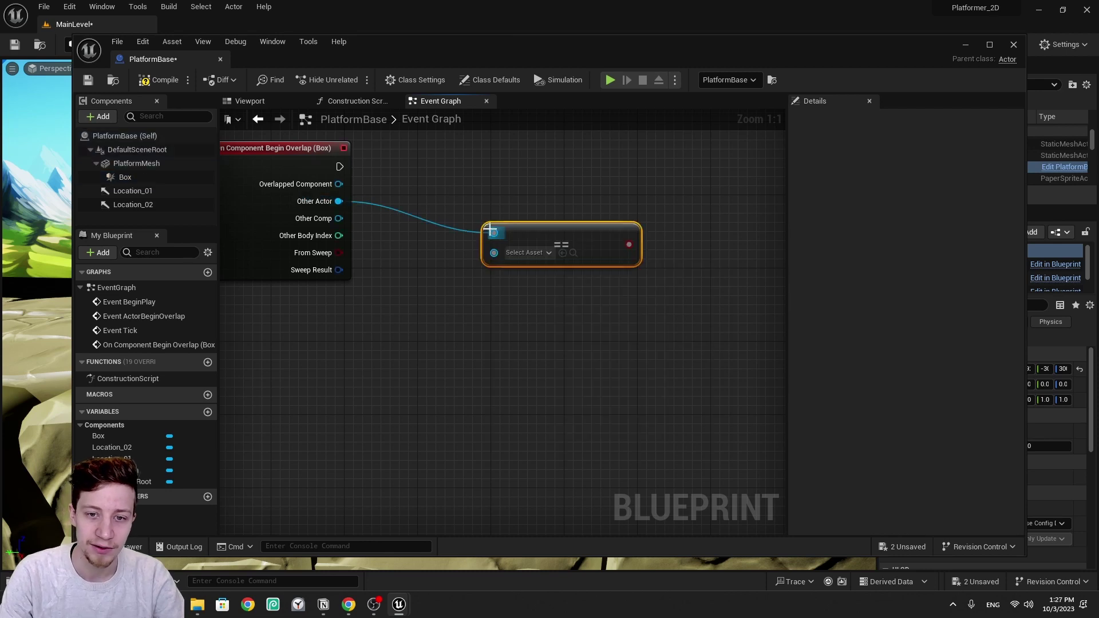
left_click_drag(507, 254, 428, 336)
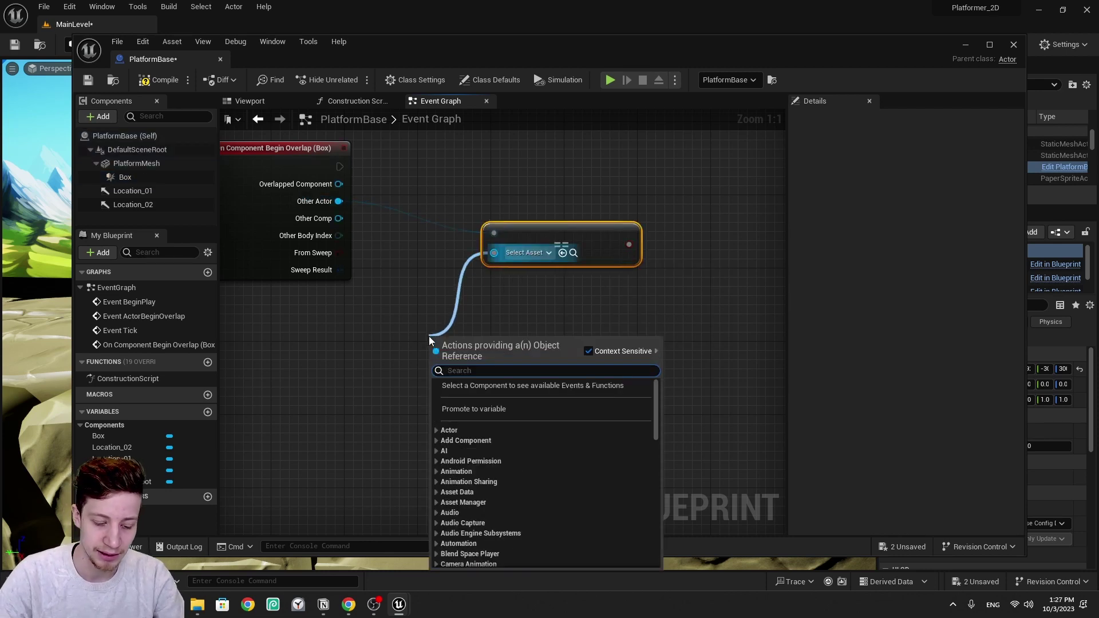
type("get player pawn")
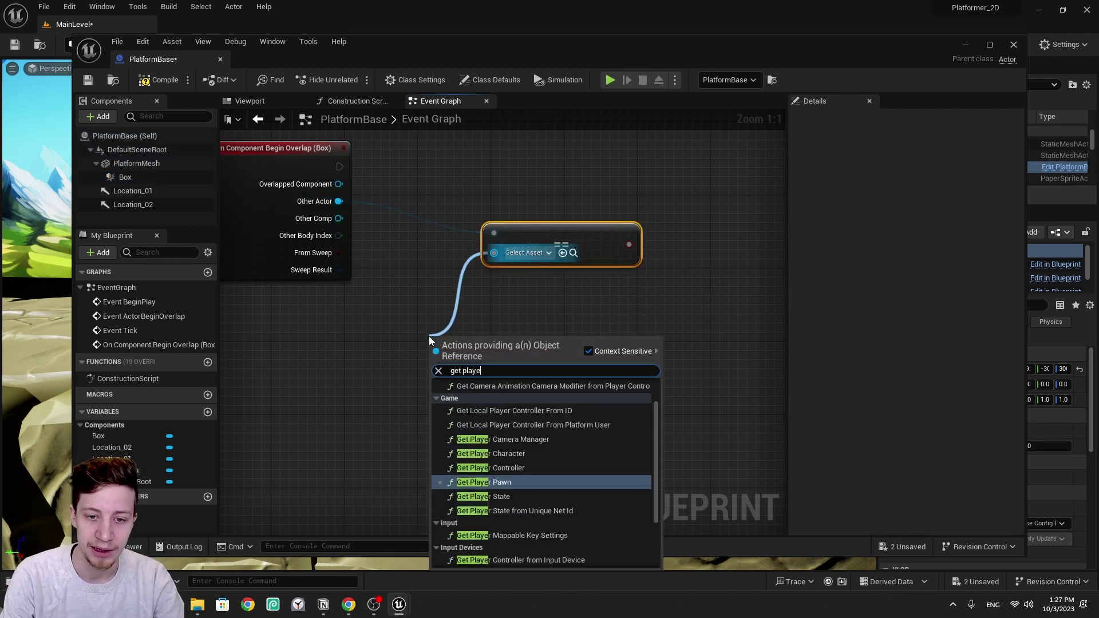
key("Return")
Add a Branch executed by the overlap event and connect the Equal result to its Condition
left_click_drag(339, 167, 635, 124)
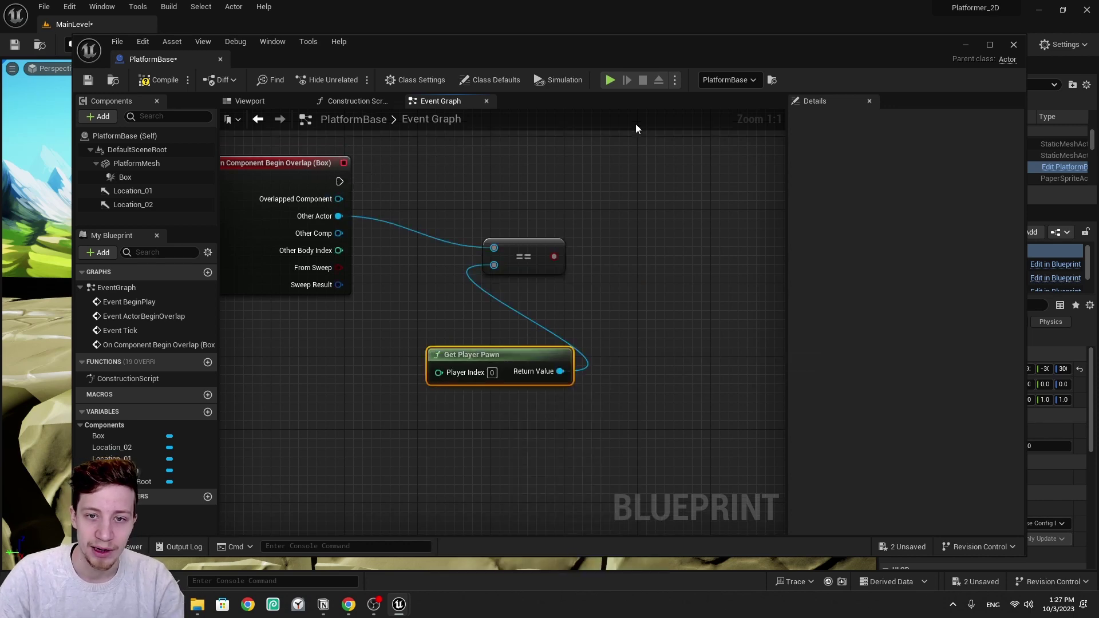
left_click_drag(339, 182, 603, 195)
type("branch")
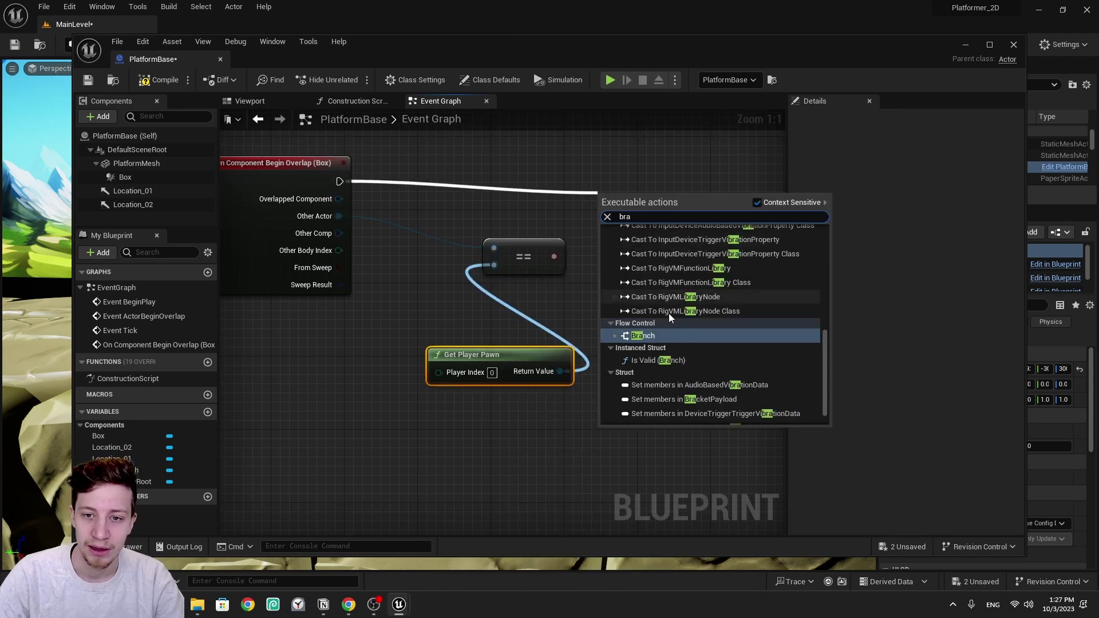
key("Return")
left_click_drag(554, 257, 640, 194)
right_click_drag(640, 193, 472, 297)
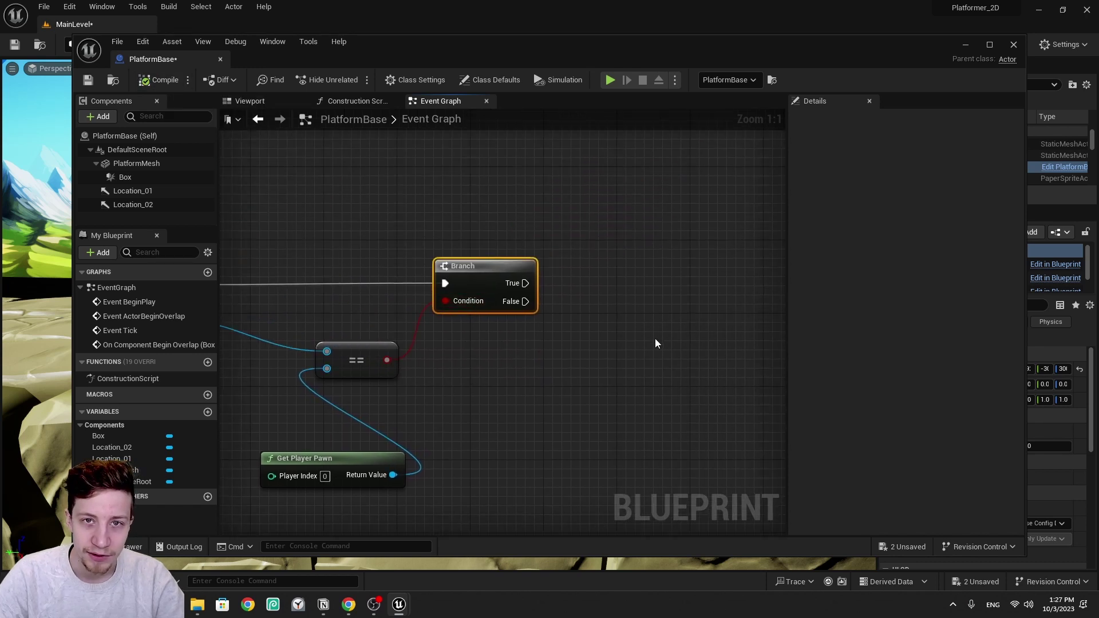
Add a PlatformMesh reference to the graph and create a Set Relative Location node targeting it
right_click_drag(655, 343, 576, 347)
left_click(134, 165)
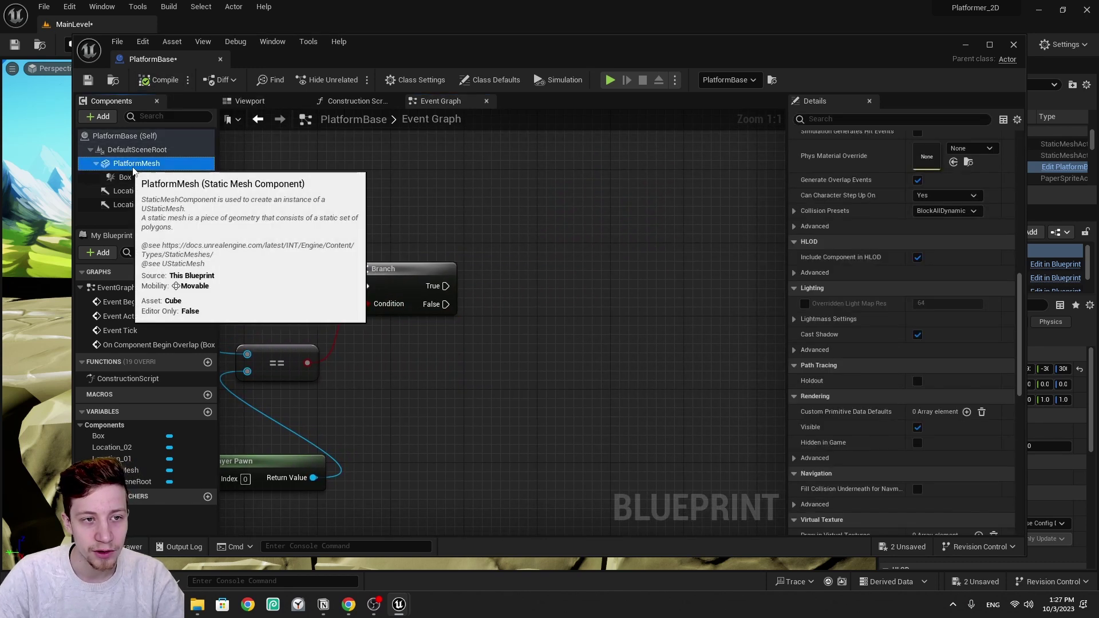
left_click_drag(134, 170, 451, 203)
type("set")
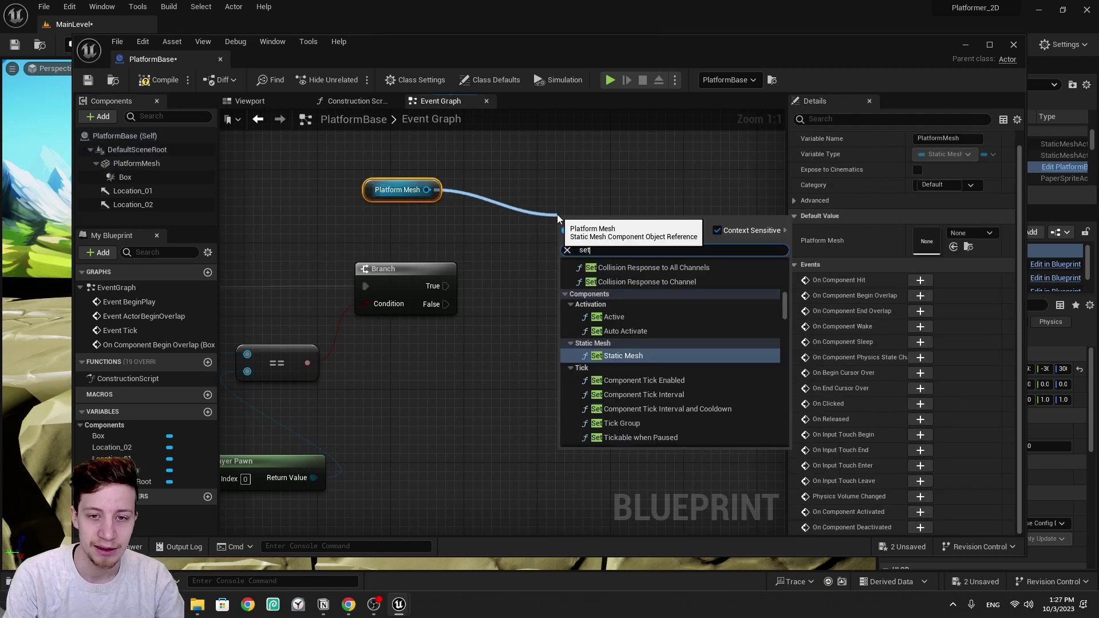
type(" relati")
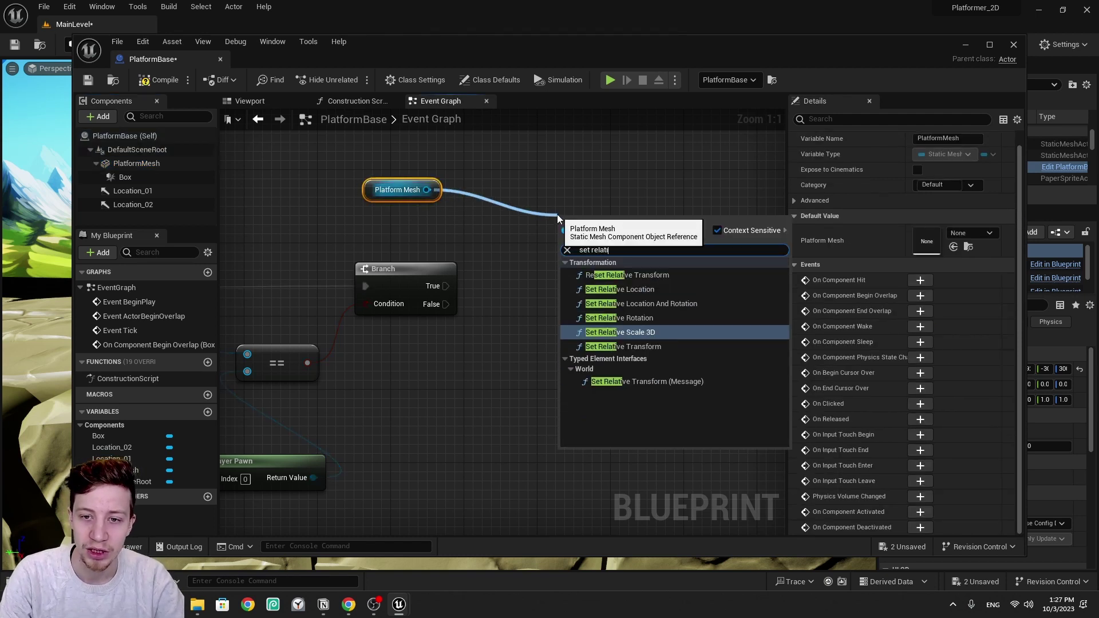
key("Up")
key("Up")
key("Up")
key("Return")
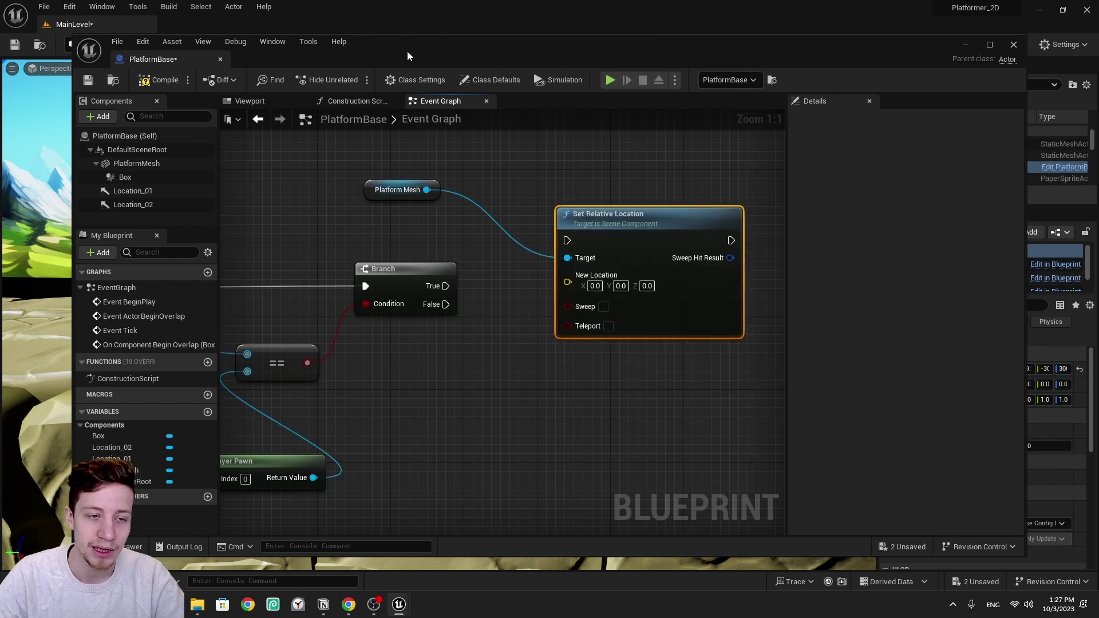
Get the relative location of Location_02 and feed it into the New Location input of Set Relative Location
right_click_drag(696, 410, 632, 378)
left_click_drag(621, 232, 703, 232)
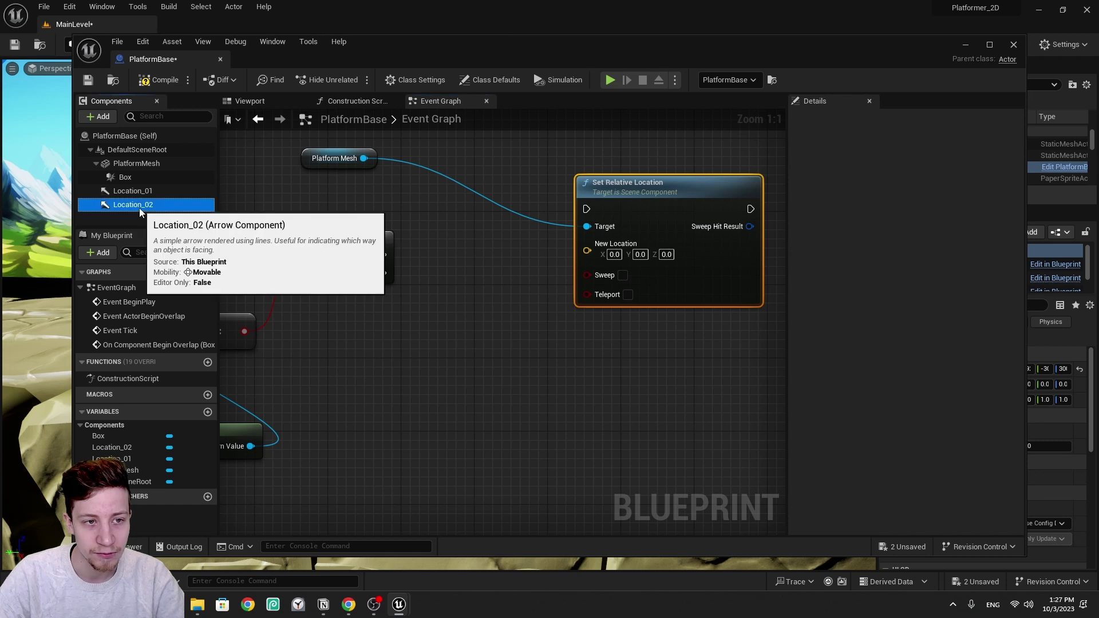
left_click_drag(144, 205, 467, 393)
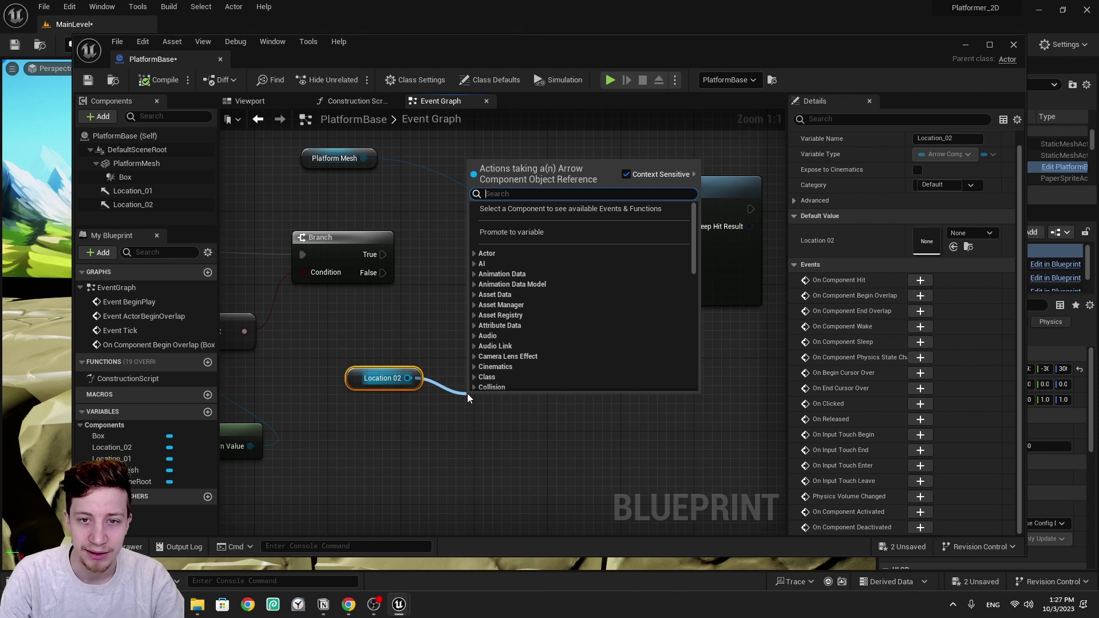
type("g")
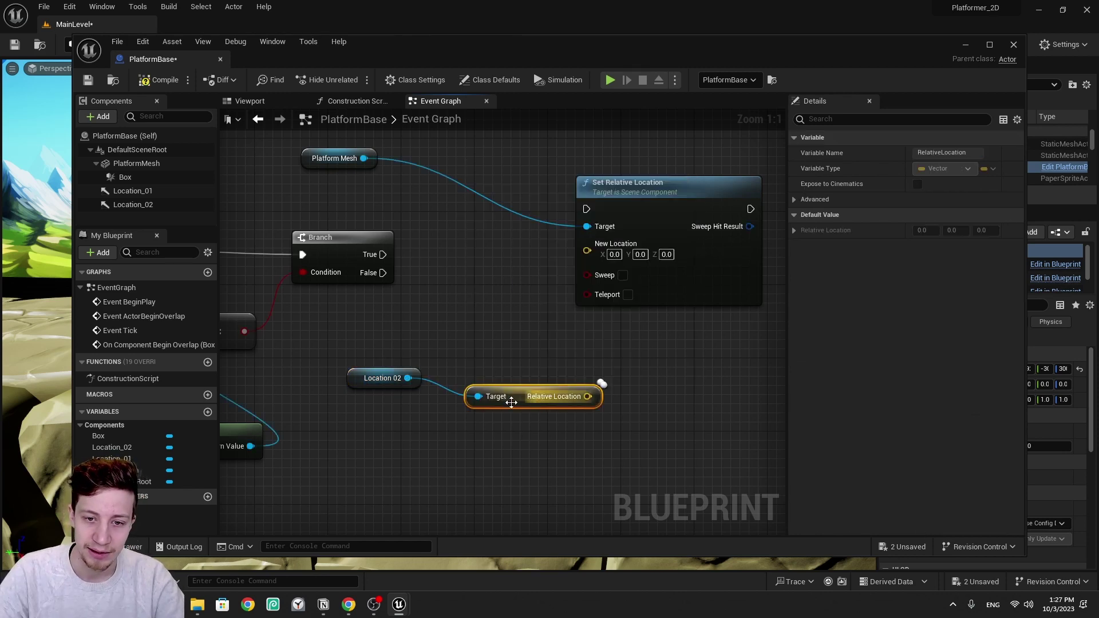
left_click_drag(511, 403, 449, 331)
left_click_drag(568, 378, 587, 250)
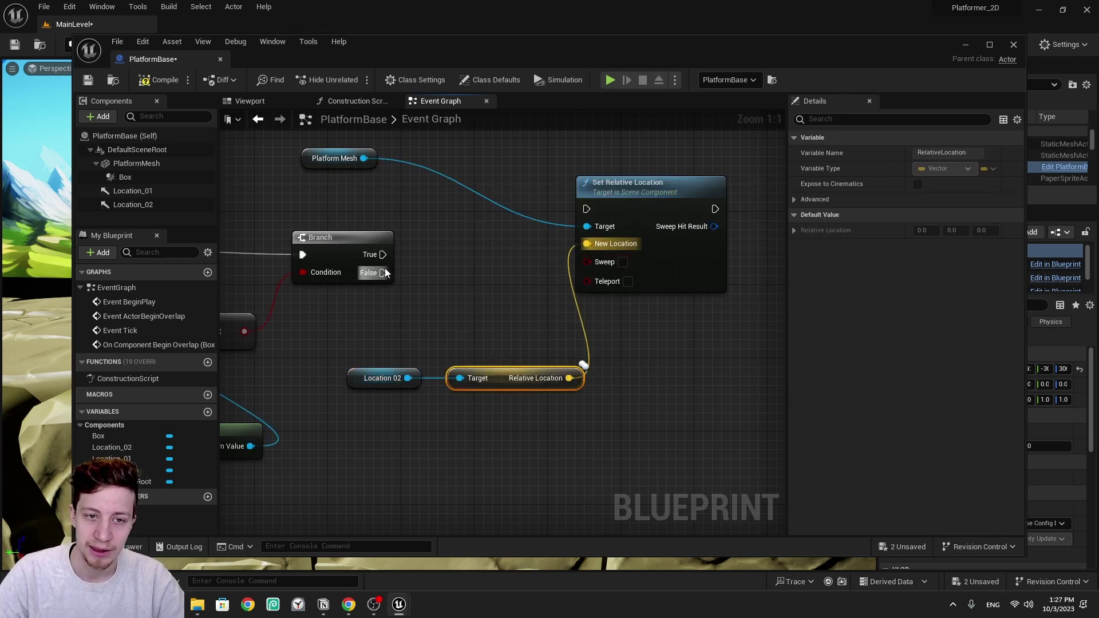
Connect the Branch's True output to Set Relative Location, align the node with the Branch and compile the blueprint
left_click_drag(382, 254, 586, 210)
left_click_drag(642, 192, 705, 239)
left_click(157, 80)
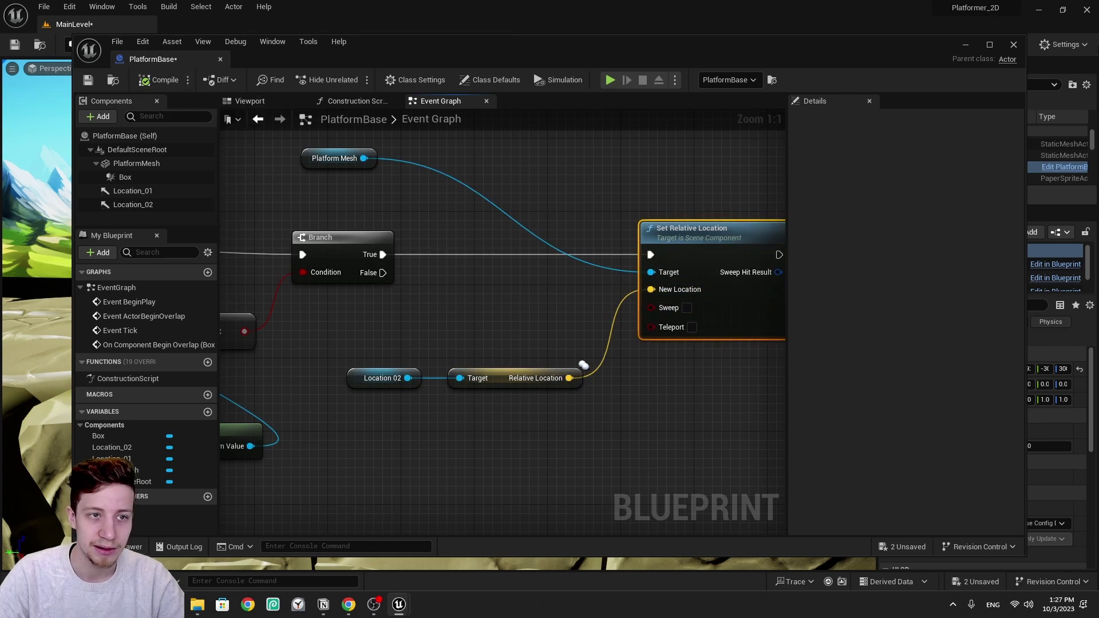
Close the blueprint, play the level and walk the character to the platform beside the stone wall to test the overlap
left_click(1014, 44)
left_click(279, 45)
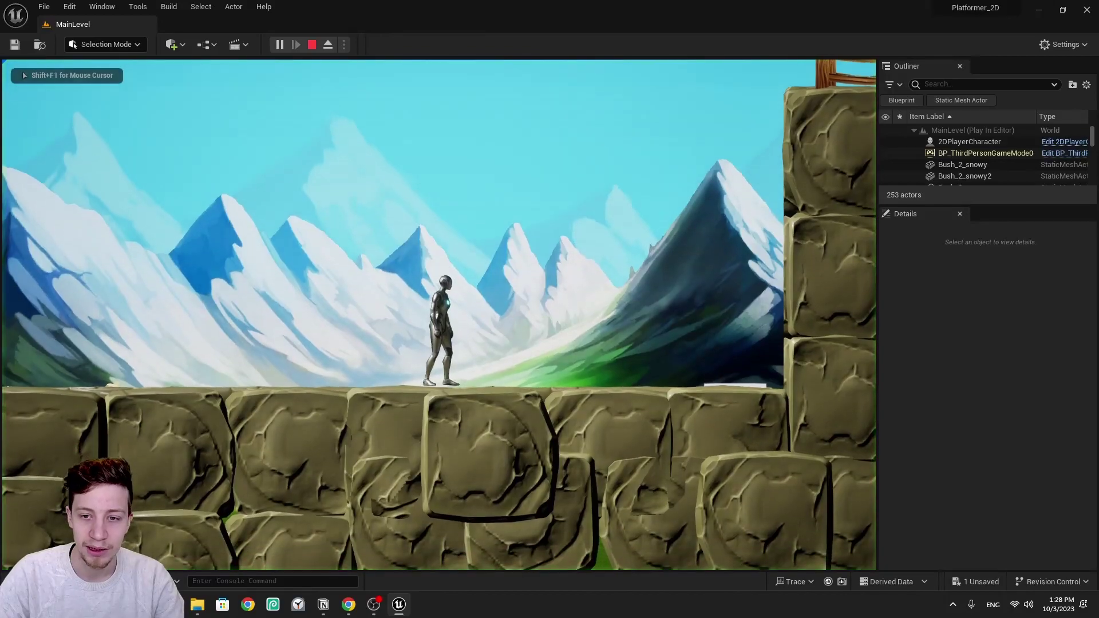
key("d")
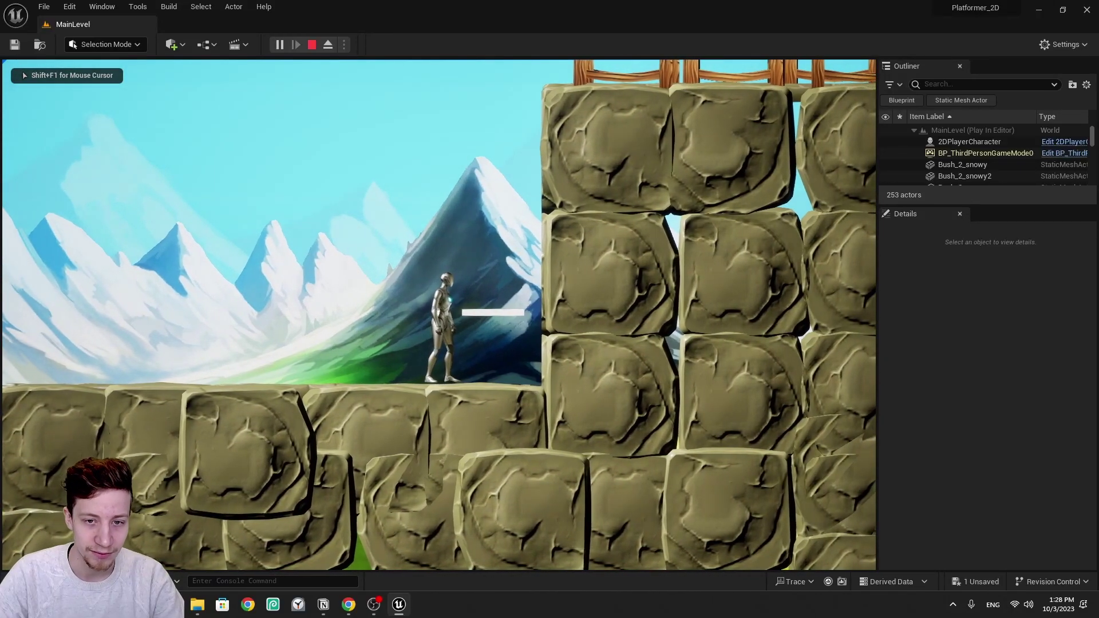
Stop the test play and raise the placed PlatformBase's Location_02 marker to near the top of the stone wall
key("Escape")
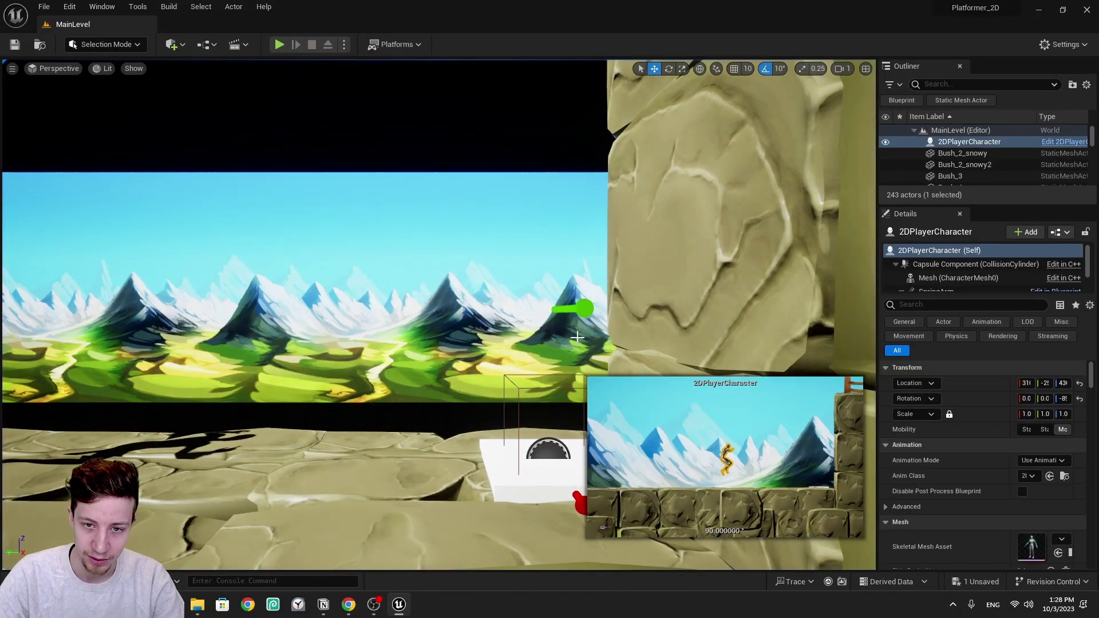
left_click(547, 435)
scroll(572, 387, "down", 2)
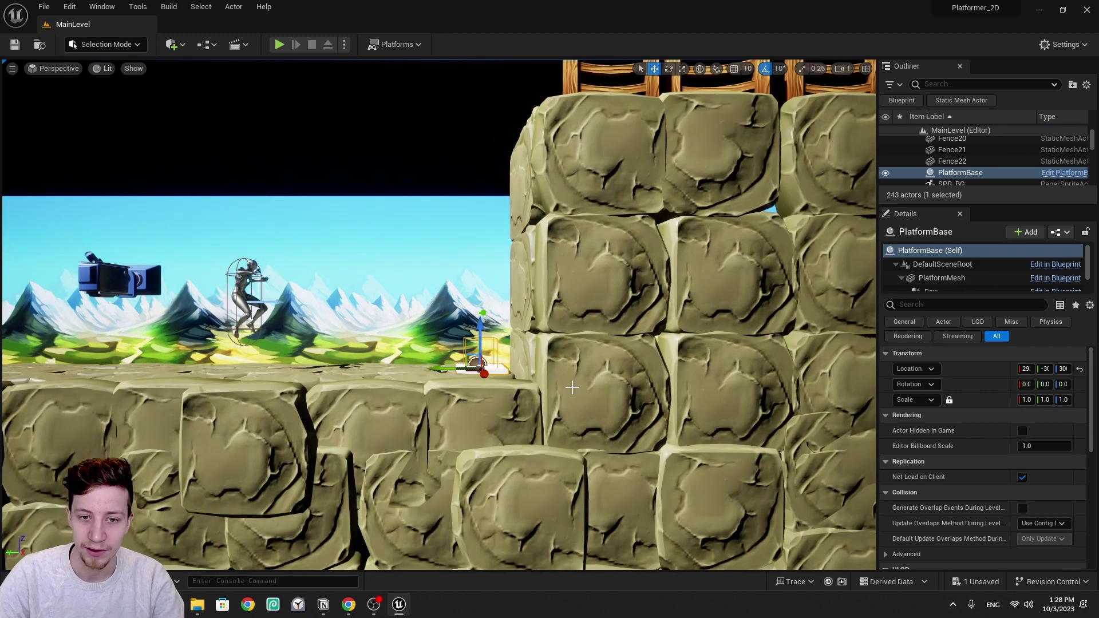
scroll(492, 304, "down", 2)
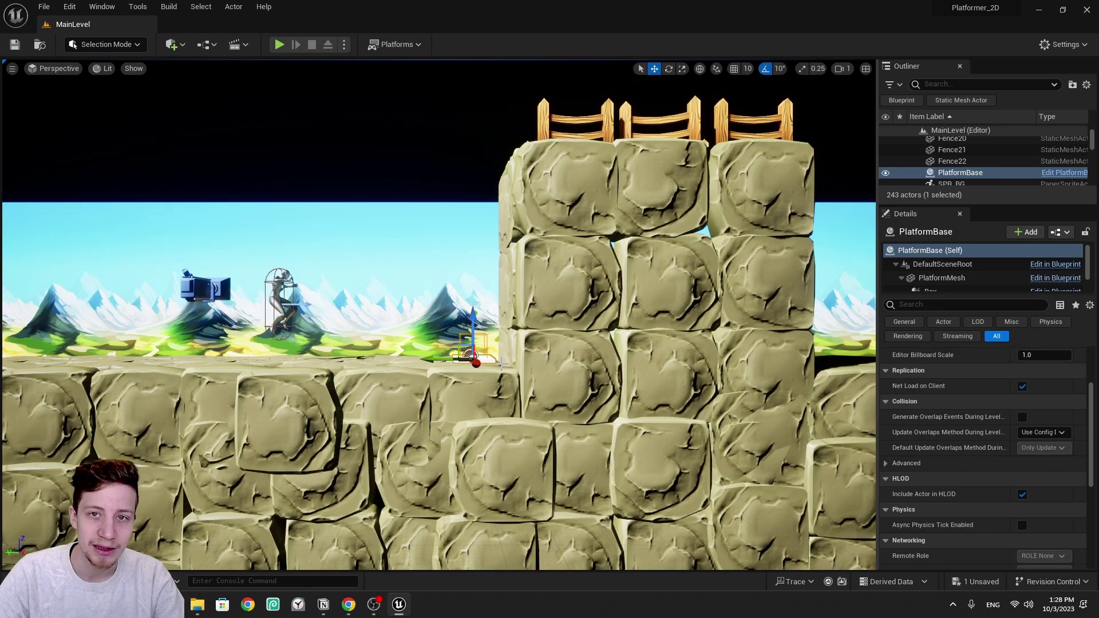
scroll(947, 275, "down", 2)
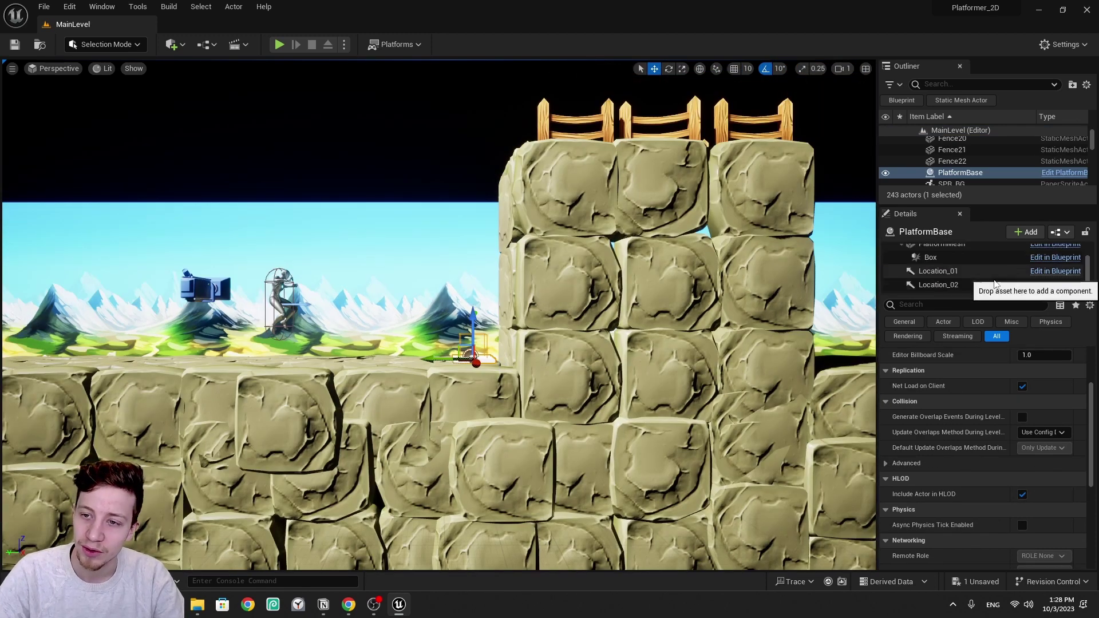
left_click(945, 285)
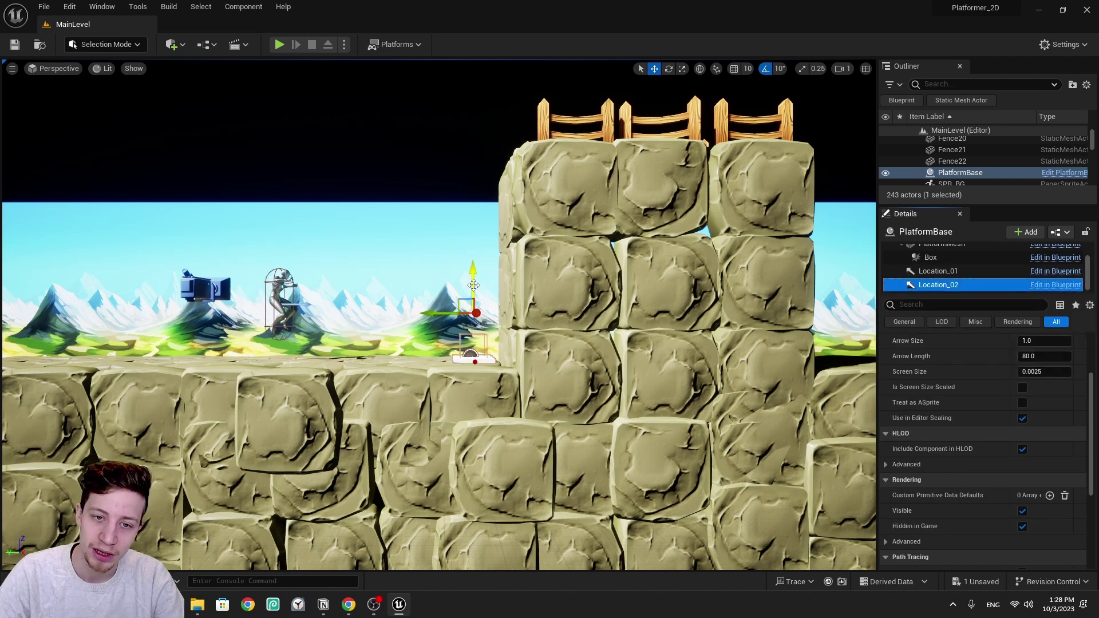
left_click_drag(474, 285, 477, 136)
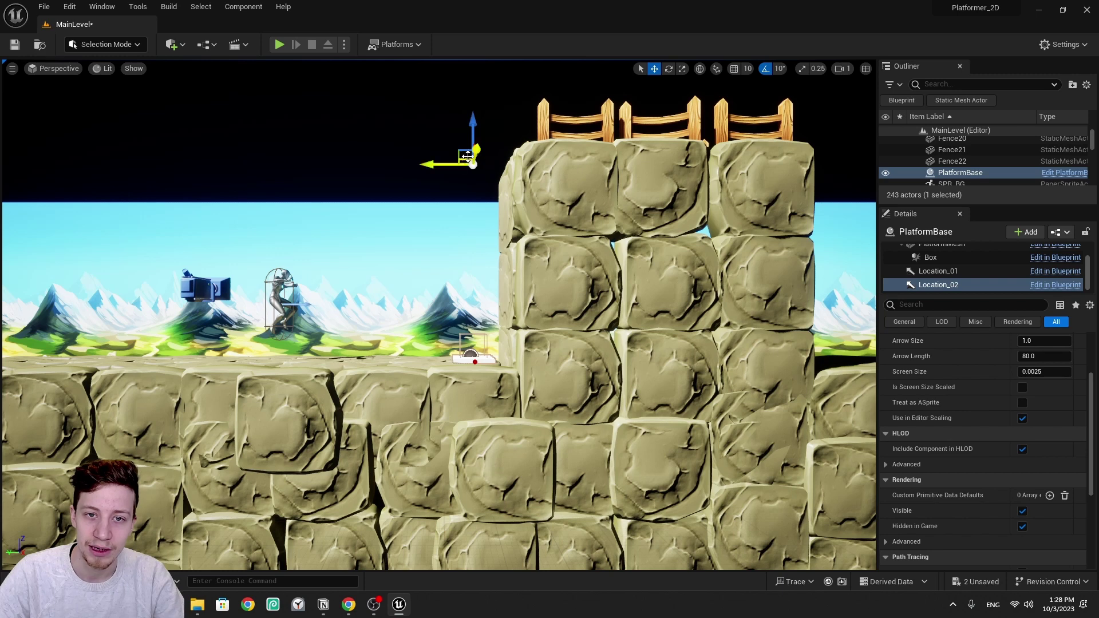
mouse_move(434, 165)
left_mouse_down()
mouse_move(454, 168)
mouse_move(440, 166)
left_mouse_up()
left_click(658, 192)
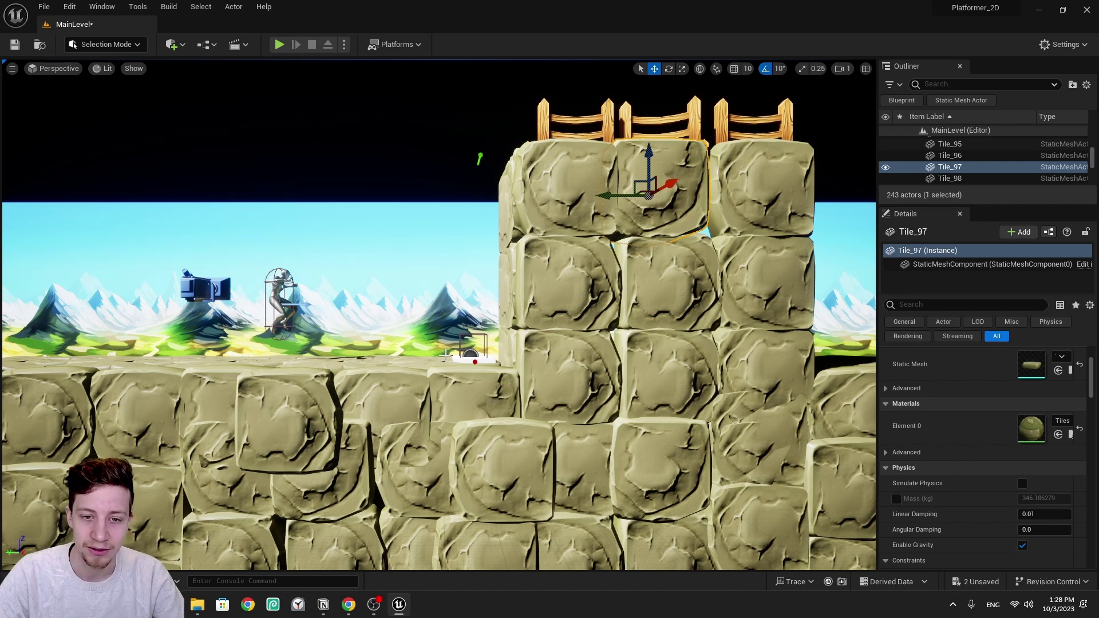
Duplicate the platform farther from the wall and shift the copy's Location_02 marker away from the wall and lower
left_click(475, 361)
left_click_drag(448, 360, 344, 361, "alt")
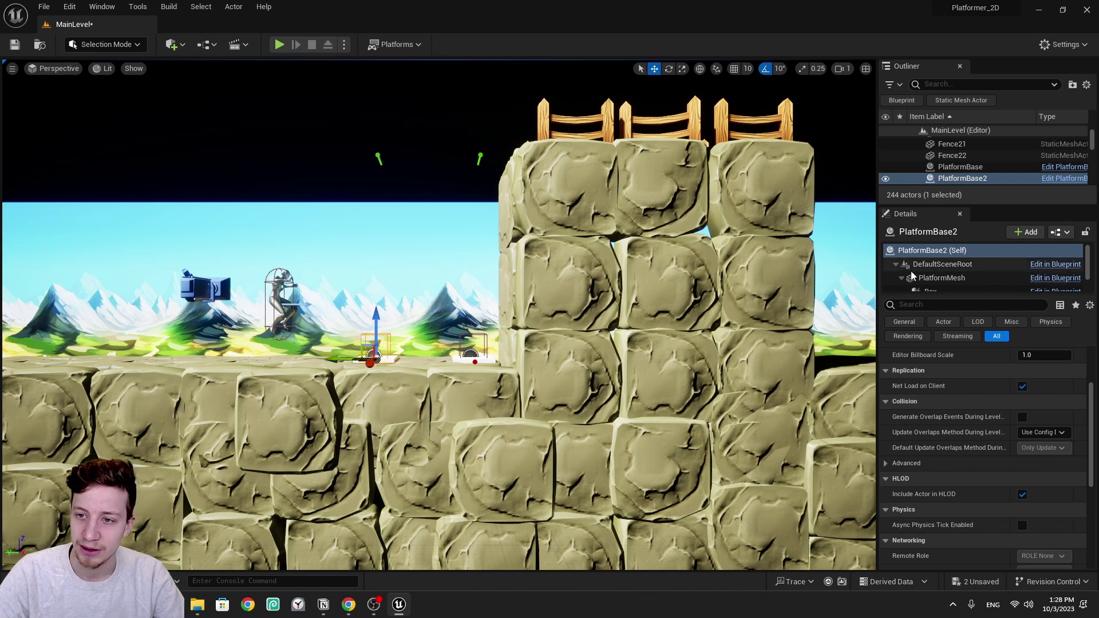
scroll(944, 275, "down", 2)
left_click(939, 284)
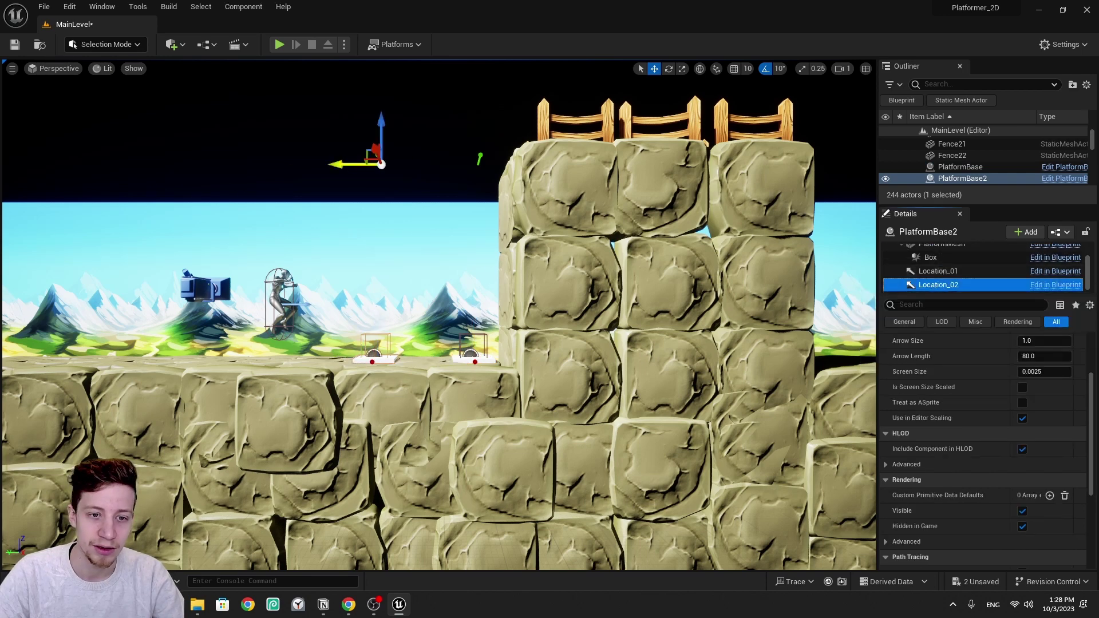
left_click_drag(343, 164, 198, 165)
left_click_drag(235, 127, 235, 209)
Play the level, walk the character over both platforms to test their separate target locations, and stop playing
key("alt+p")
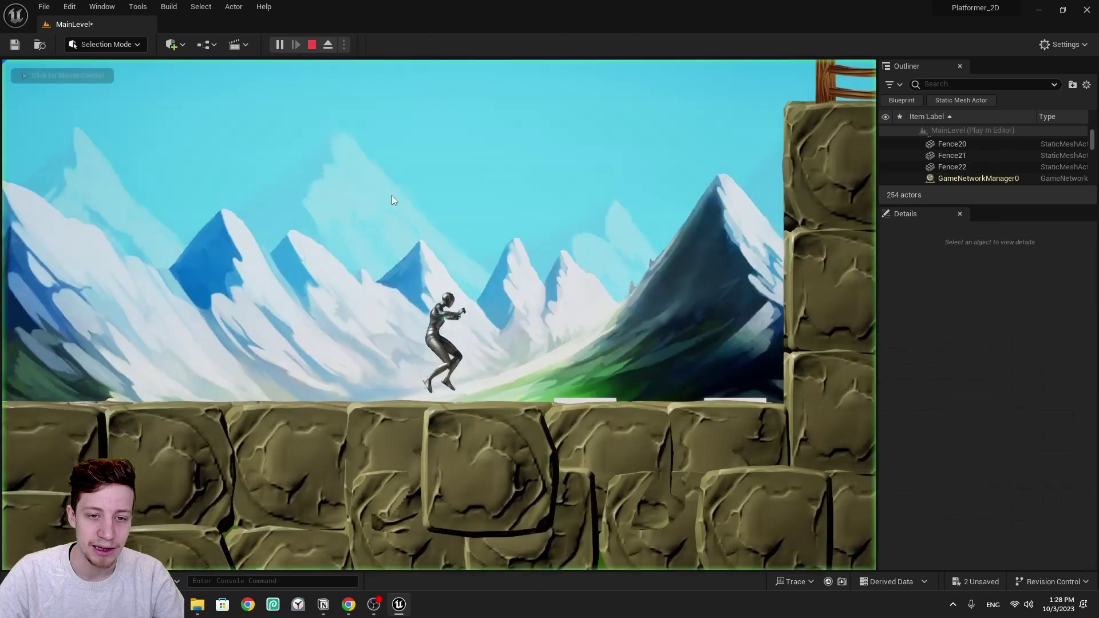
left_click(392, 195)
key("d")
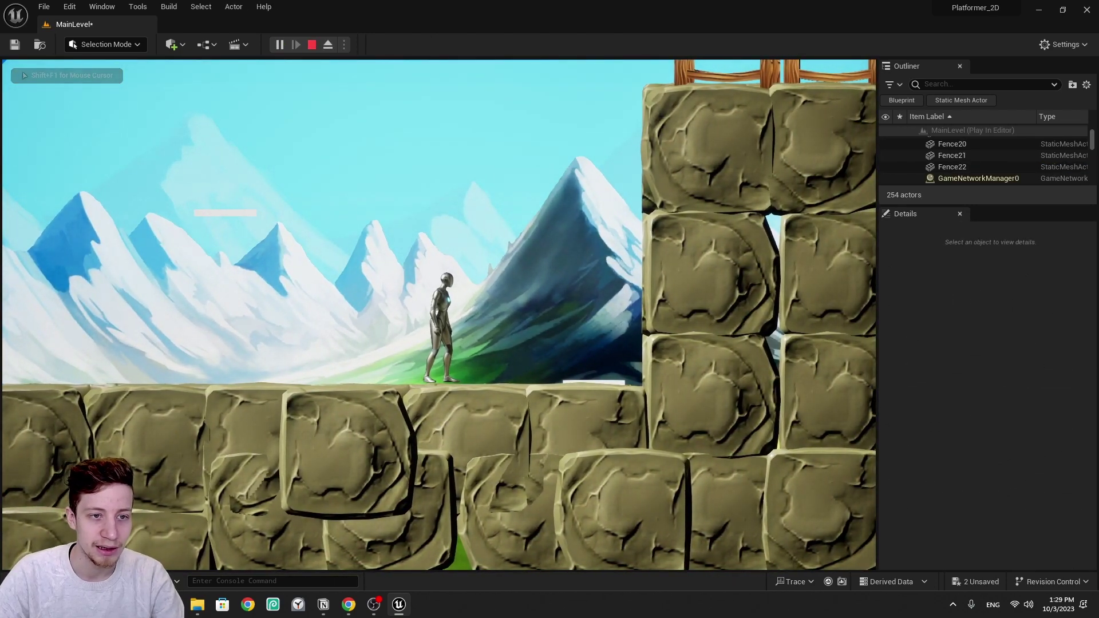
key("d")
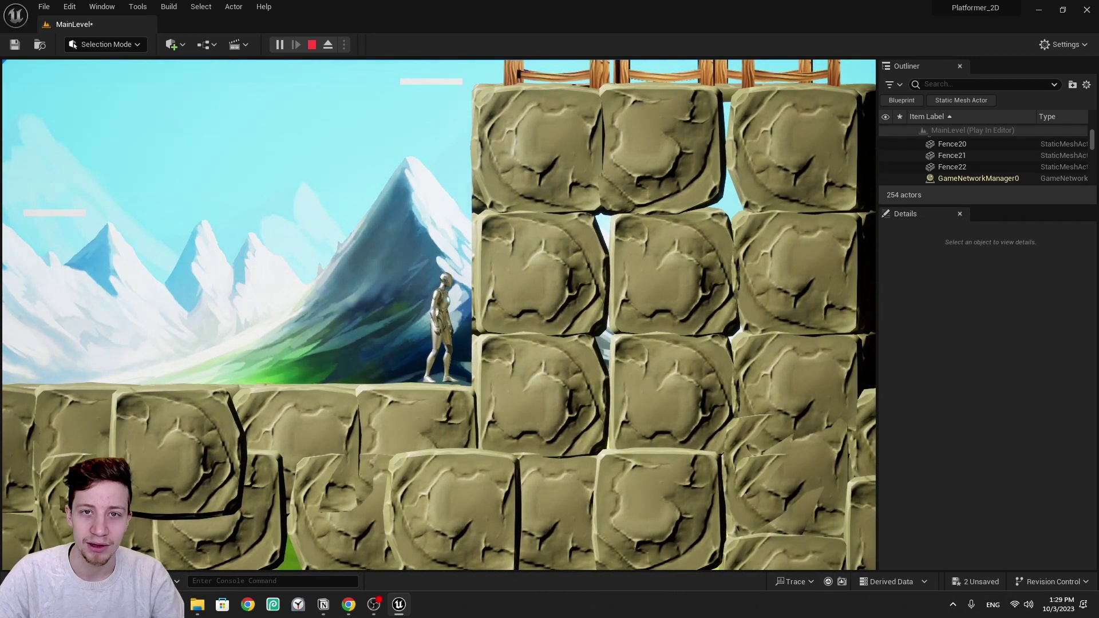
key("Escape")
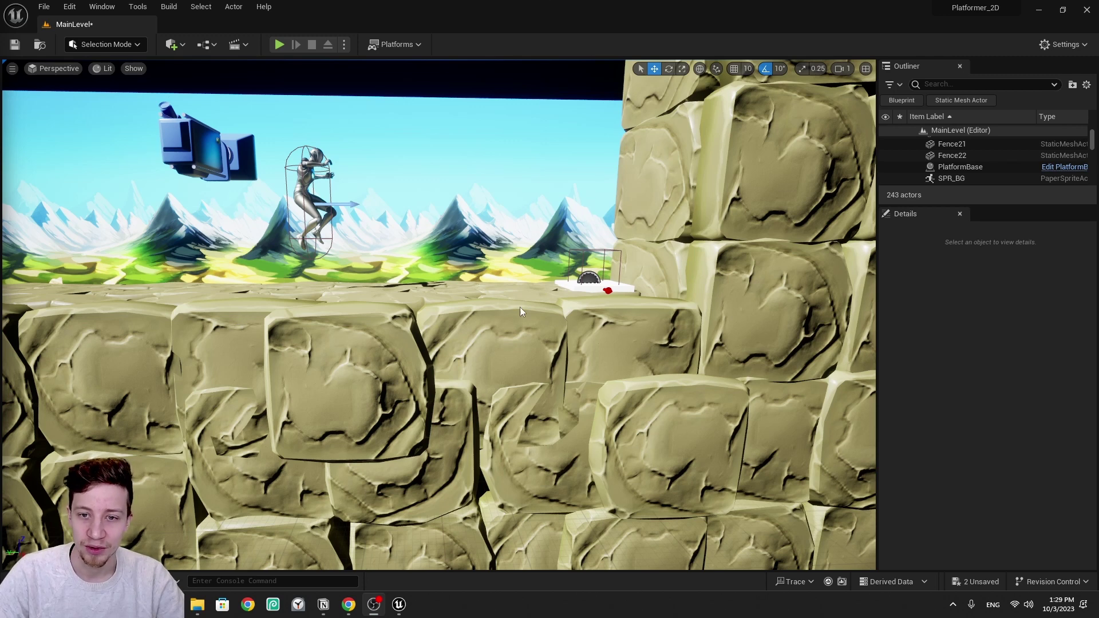
Select the PlatformBase in the level and save the unsaved MainLevel and PlatformBase assets
left_click(551, 266)
scroll(571, 270, "down", 5)
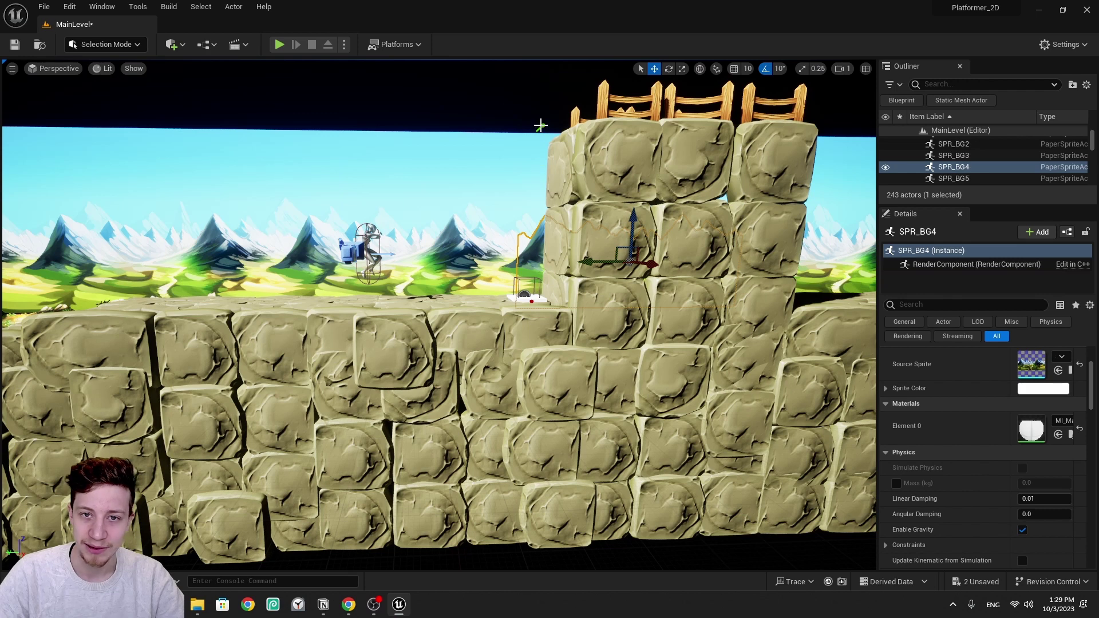
left_click(524, 296)
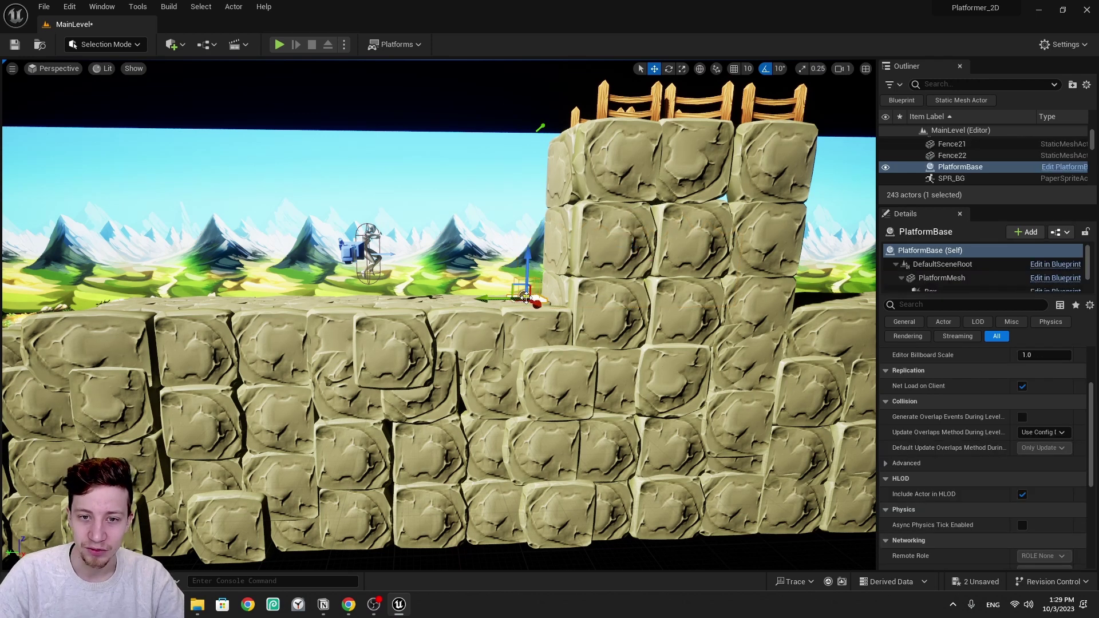
left_click(992, 582)
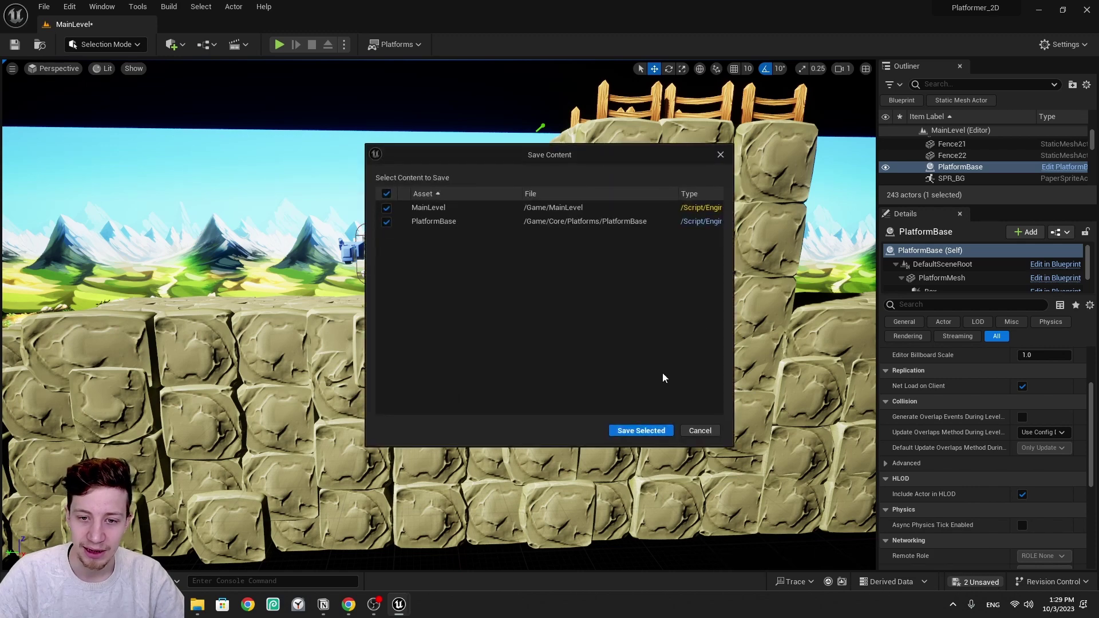
left_click(641, 432)
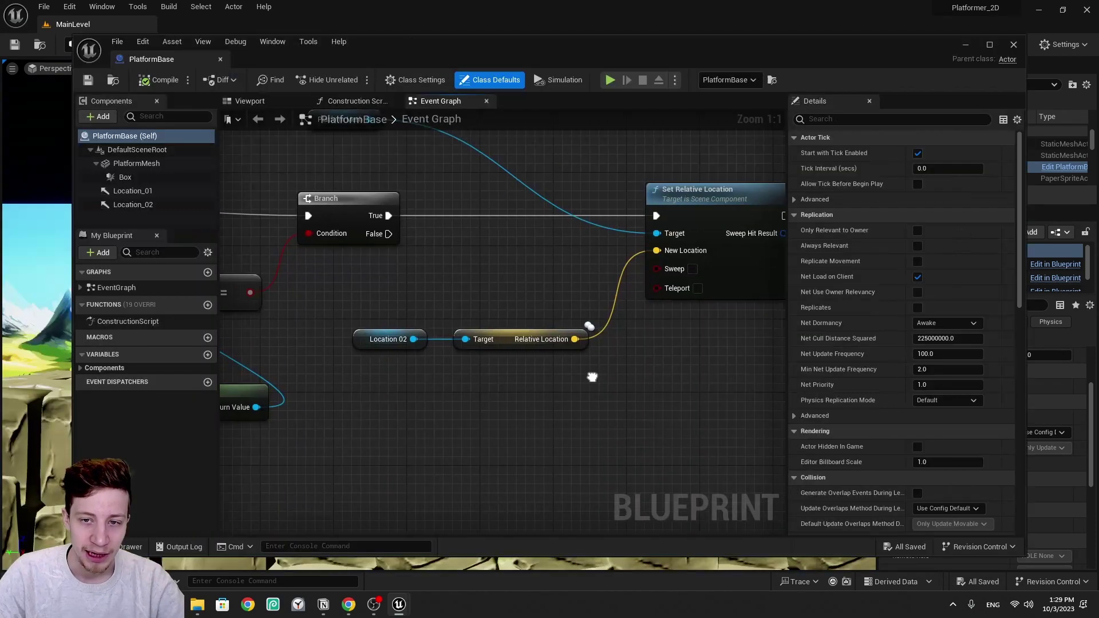
Add a custom event named StartMoving in the empty graph area below the On Component Begin Overlap (Box) event
right_click_drag(591, 378, 611, 406)
left_click_drag(675, 426, 481, 174)
right_click_drag(488, 278, 359, 401)
scroll(358, 401, "down", 2)
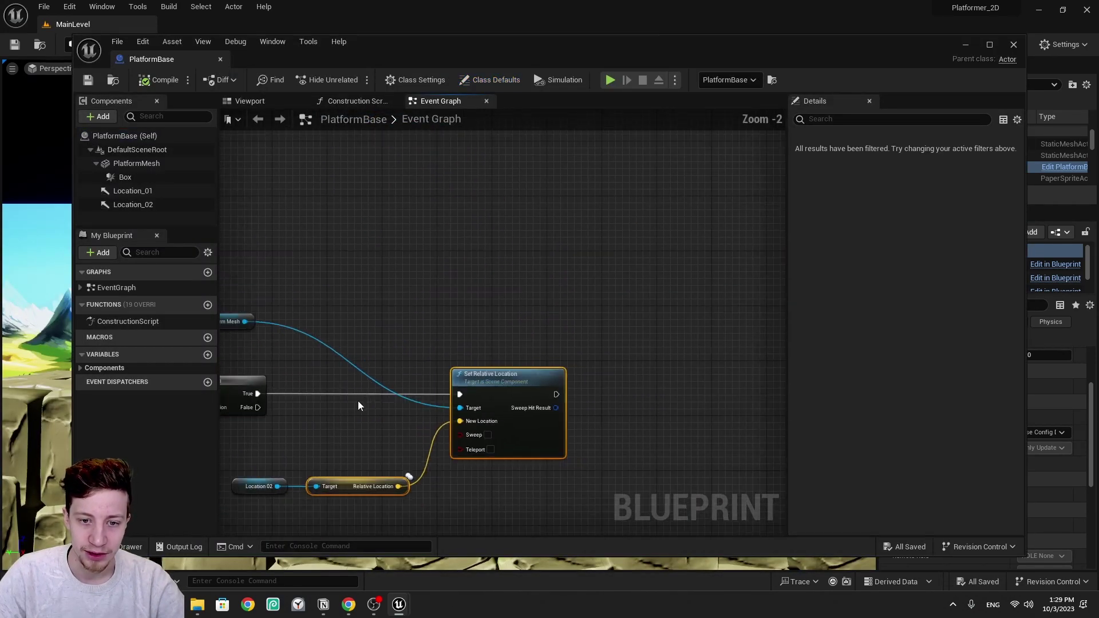
right_click_drag(389, 302, 463, 469)
right_click_drag(430, 384, 451, 130)
scroll(451, 130, "down", 1)
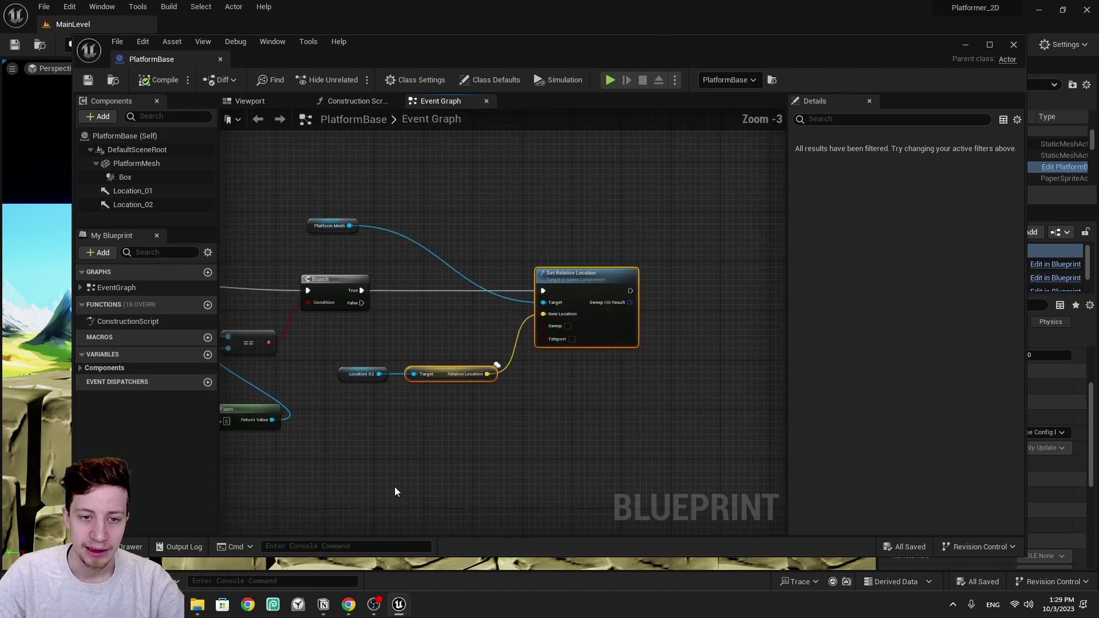
right_click_drag(394, 487, 639, 370)
right_click(443, 433)
type("custom")
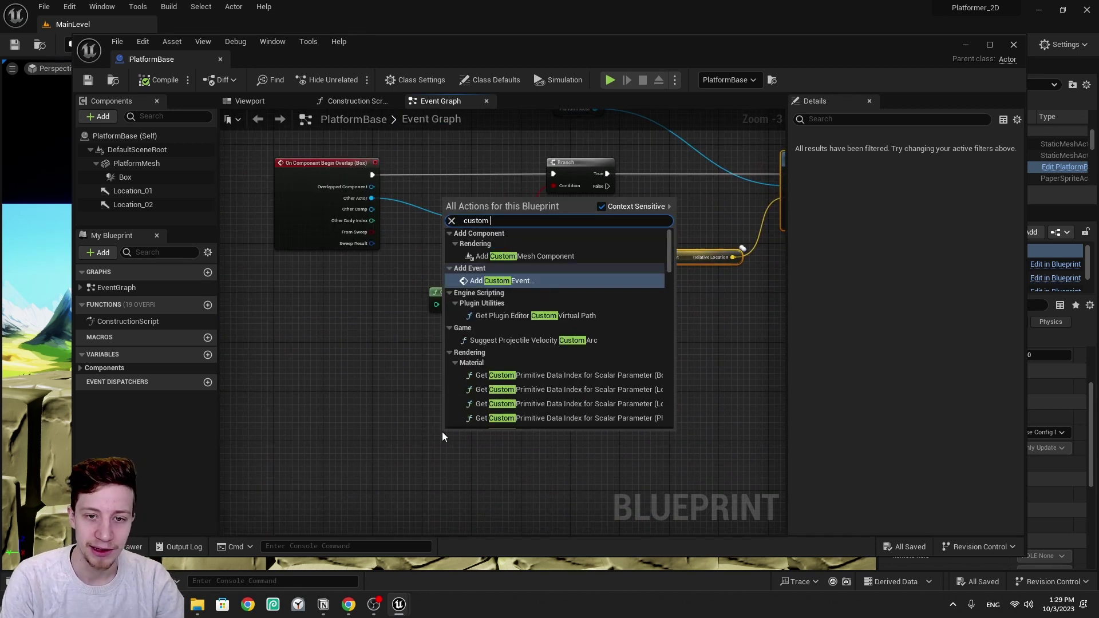
key("Return")
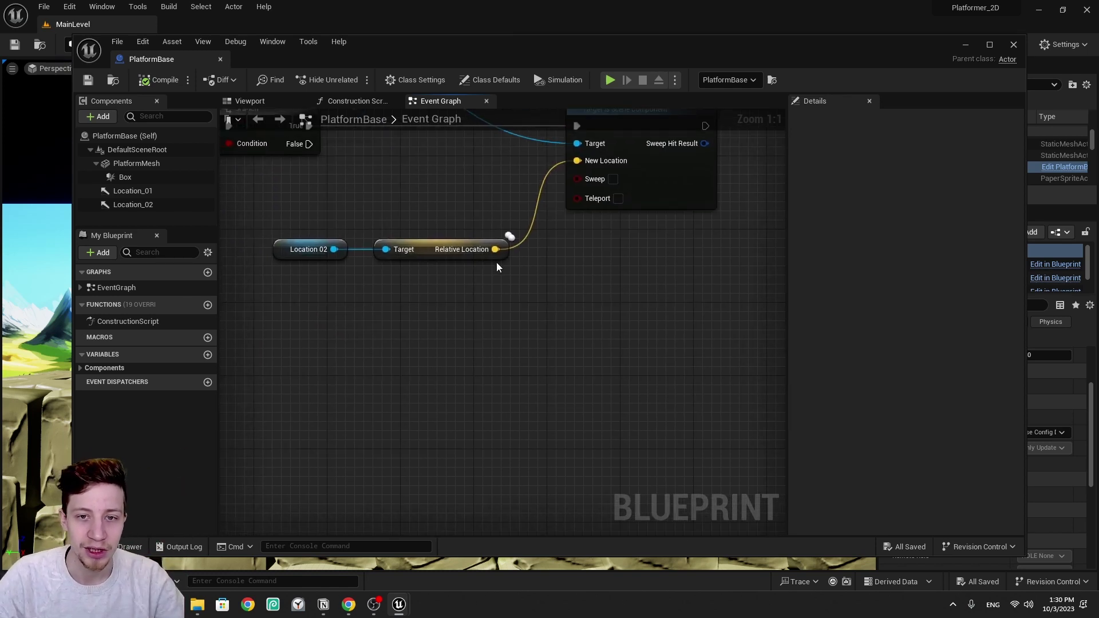
Disconnect Location_02's relative location from Set Relative Location and move its two nodes near the StartMoving event
right_click_drag(497, 263, 552, 323)
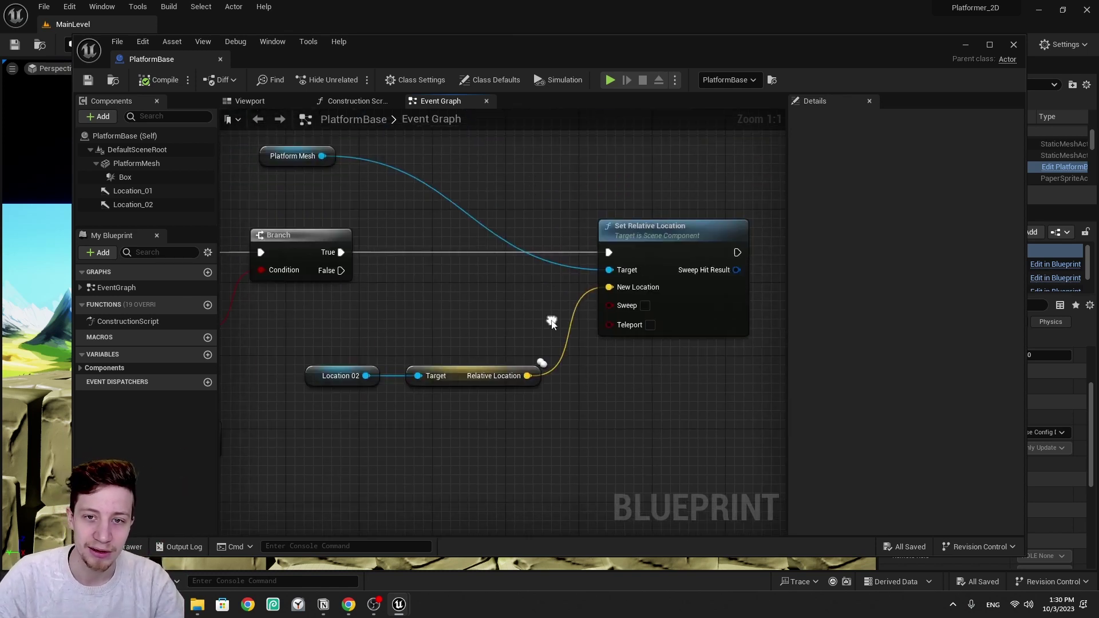
left_click(561, 367, "alt")
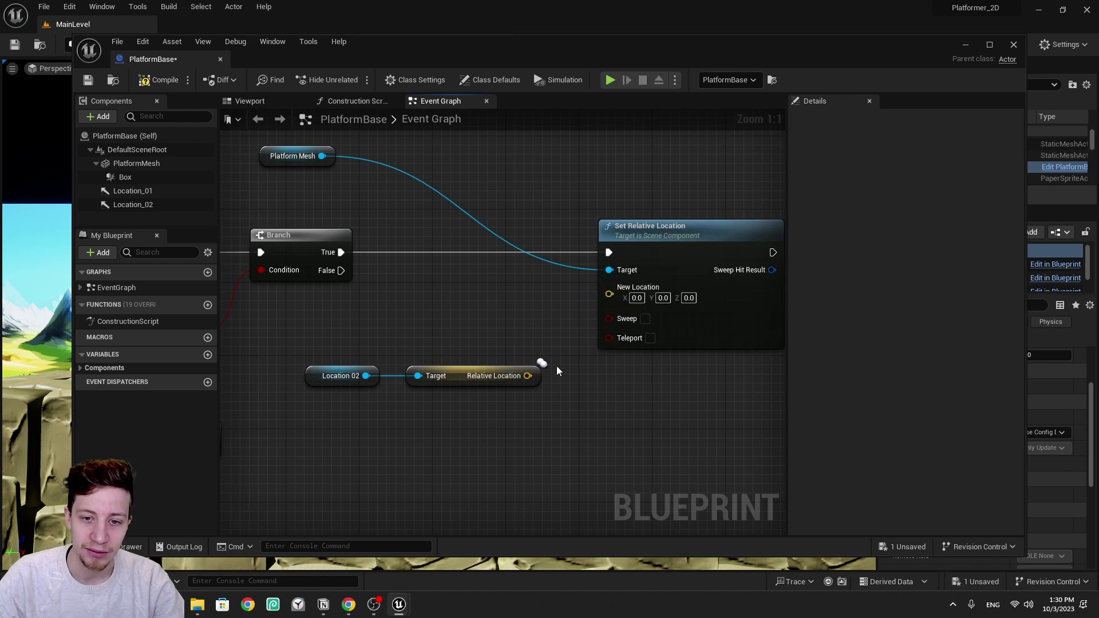
left_click_drag(514, 417, 254, 348)
right_click_drag(328, 395, 466, 252)
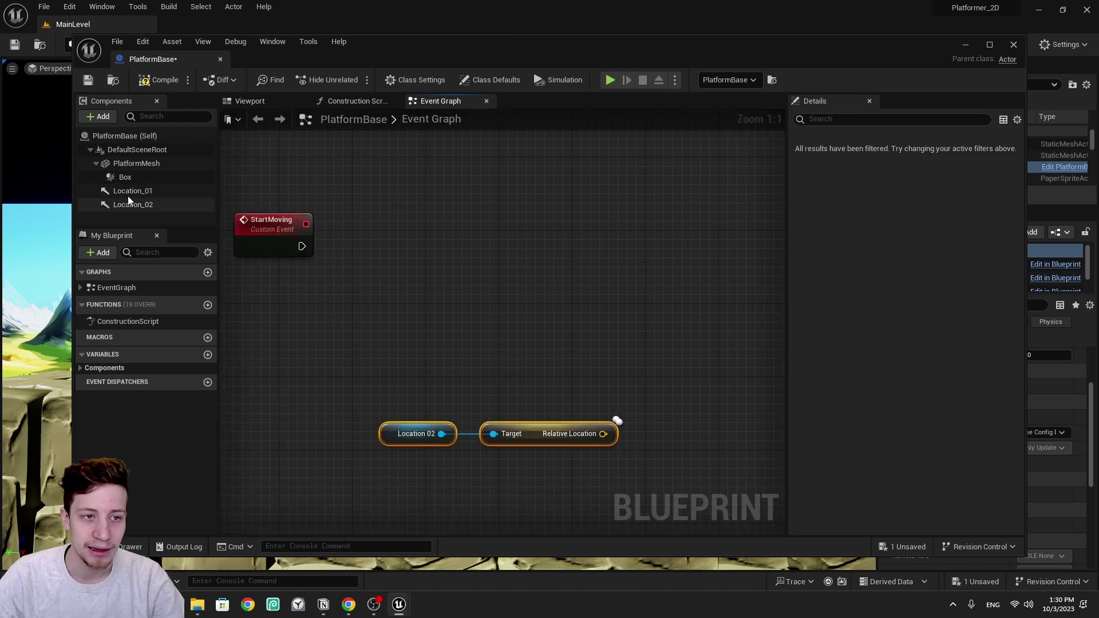
left_click_drag(543, 336, 530, 431)
Duplicate the Relative Location getter and connect a Location_01 reference to the copy's Target
key("ctrl+c")
key("ctrl+v")
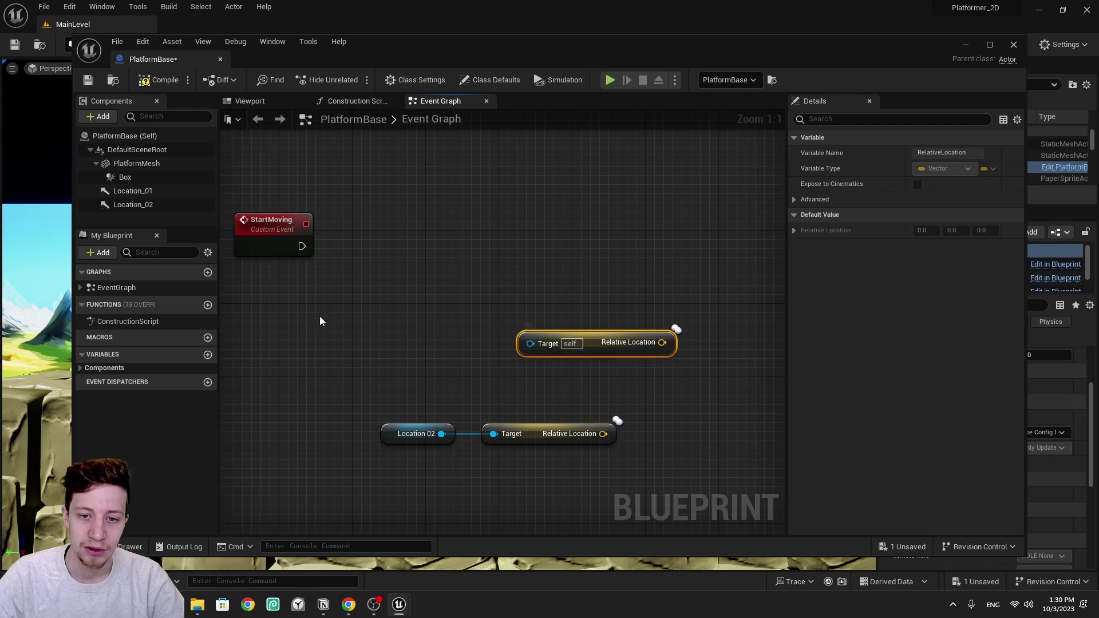
left_click_drag(133, 191, 545, 346)
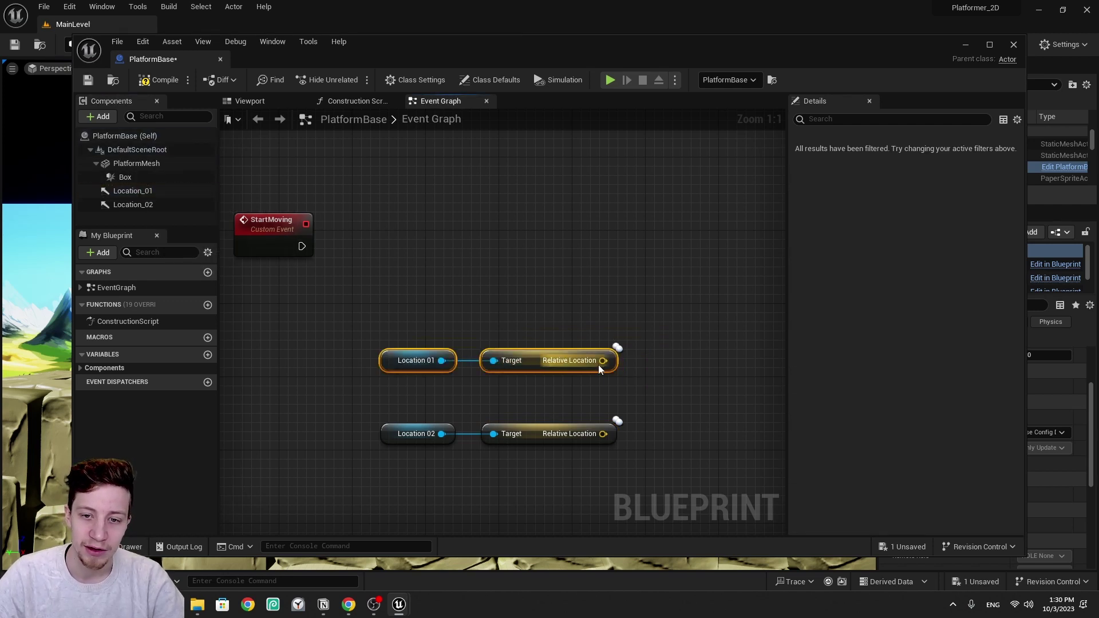
Create a Lerp (Vector) node with Location_01's relative location feeding A and Location_02's relative location feeding B
right_click_drag(622, 484, 580, 431)
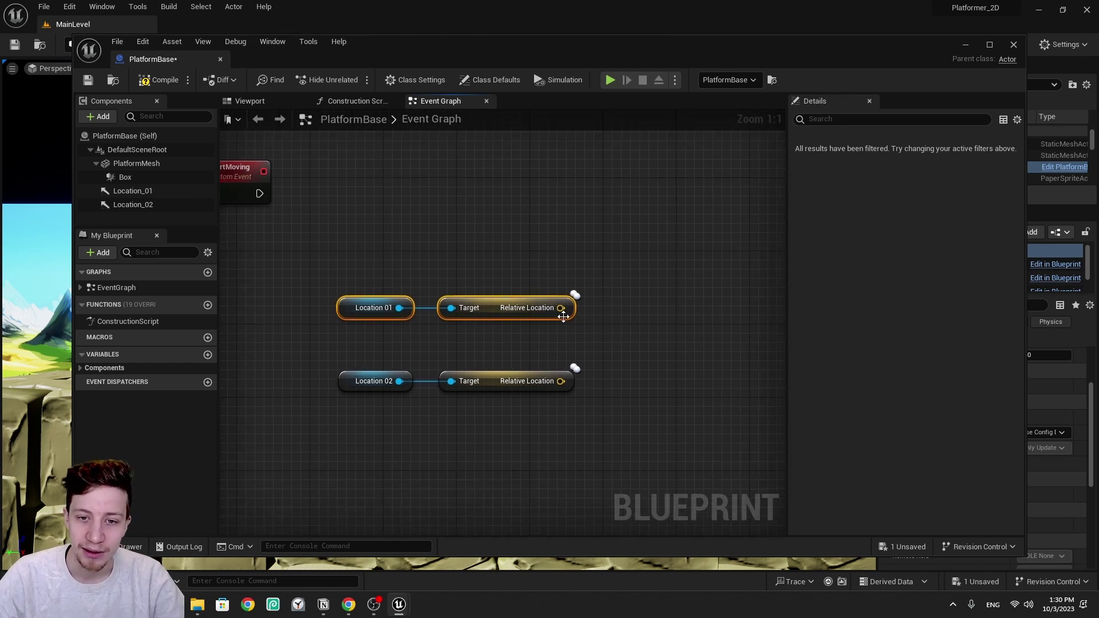
left_click_drag(561, 308, 654, 342)
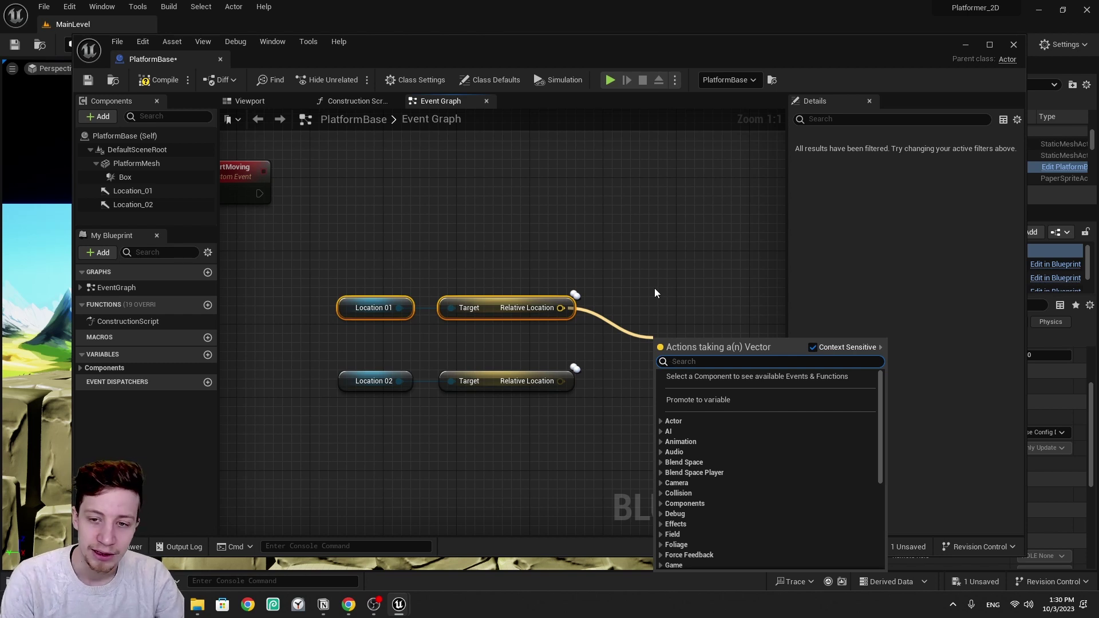
type("lerp")
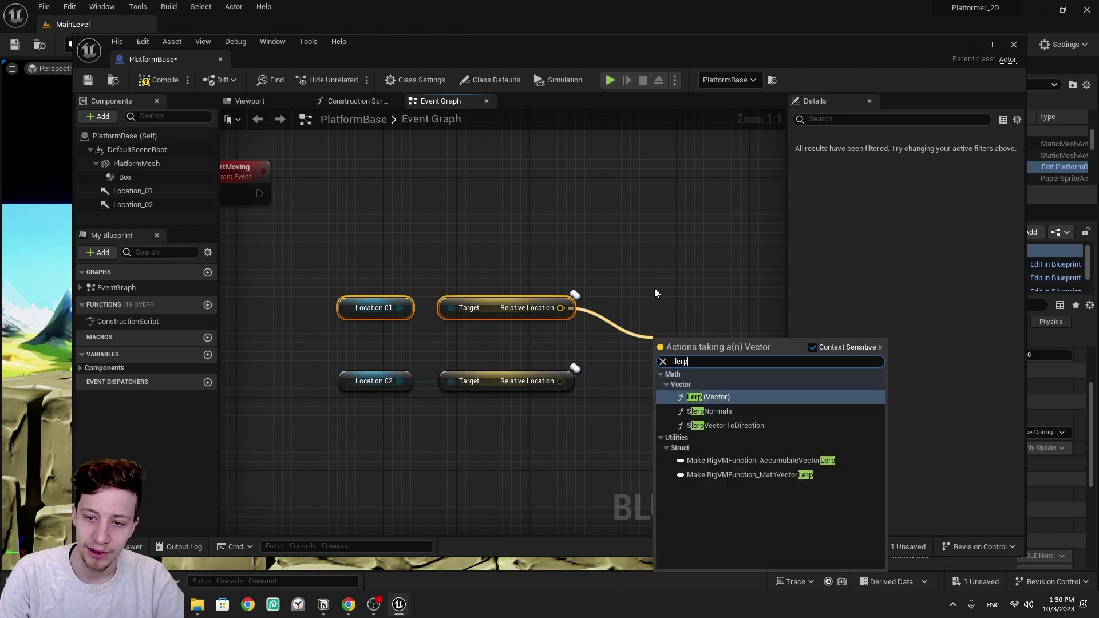
key("Return")
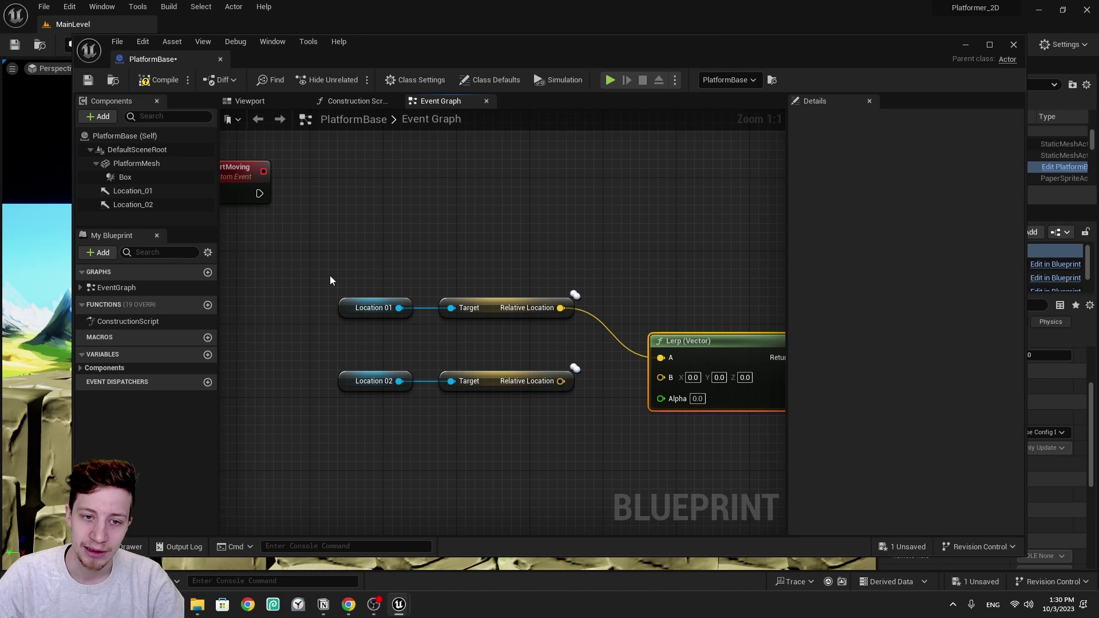
left_click_drag(330, 280, 608, 334)
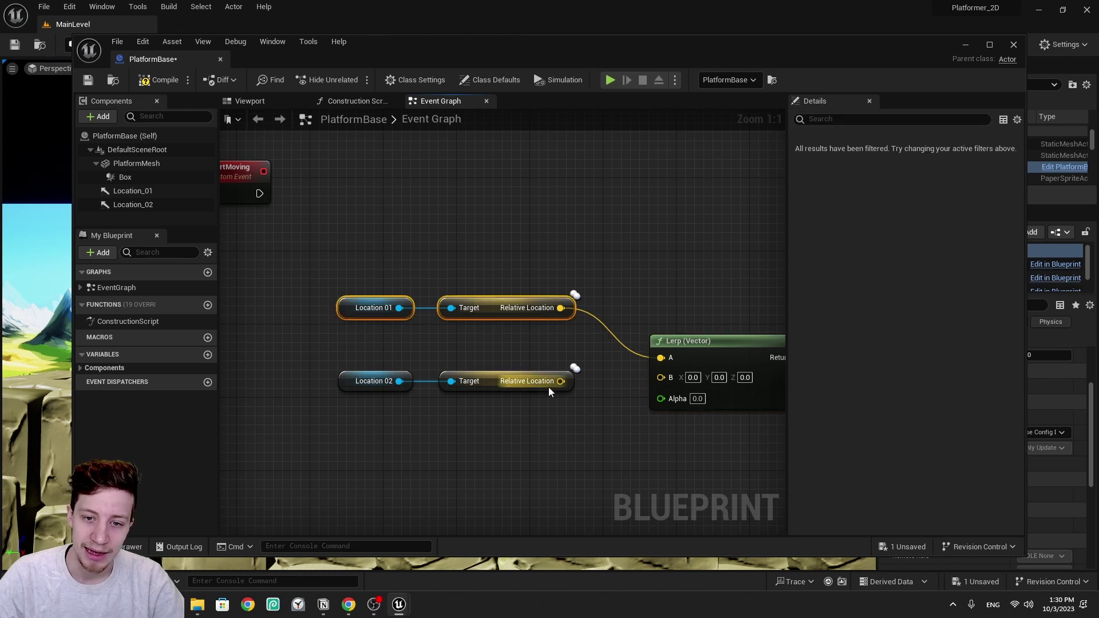
left_click_drag(549, 388, 675, 381)
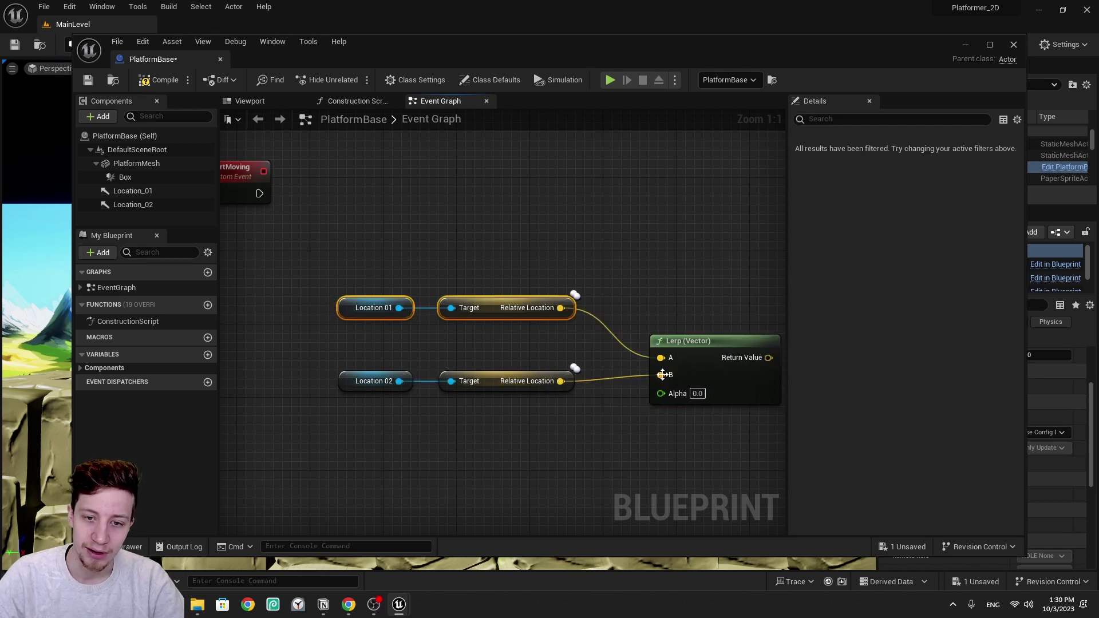
Move the location and Lerp nodes together higher in the graph and set the Lerp's Alpha to 1
left_click_drag(655, 222, 377, 466)
key("f")
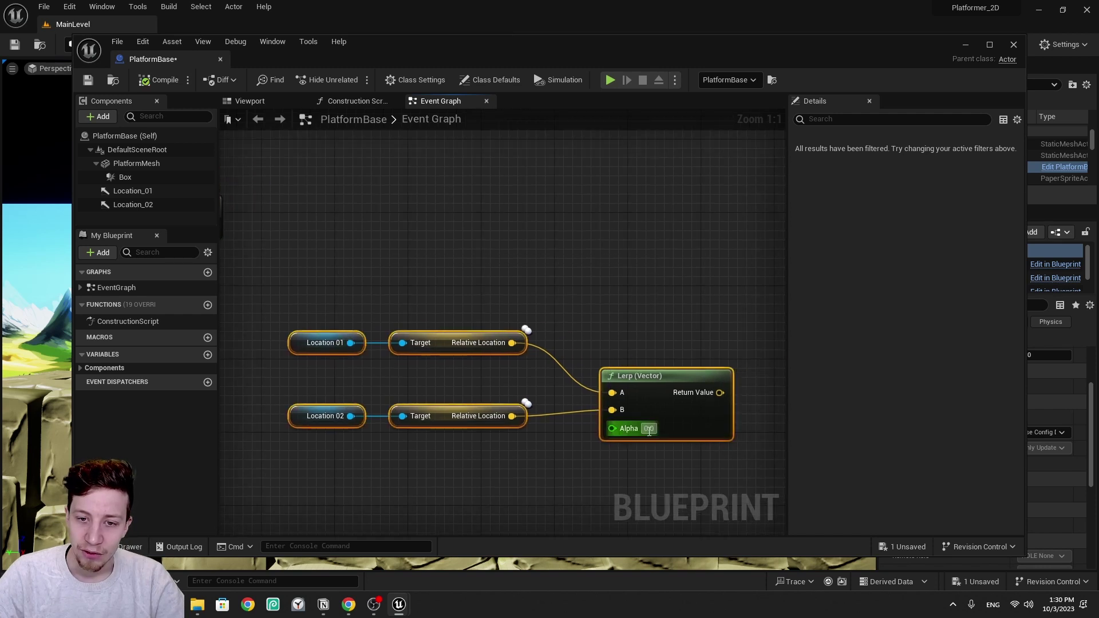
left_click_drag(673, 423, 673, 240)
right_click_drag(585, 303, 664, 298)
right_click_drag(676, 243, 644, 368)
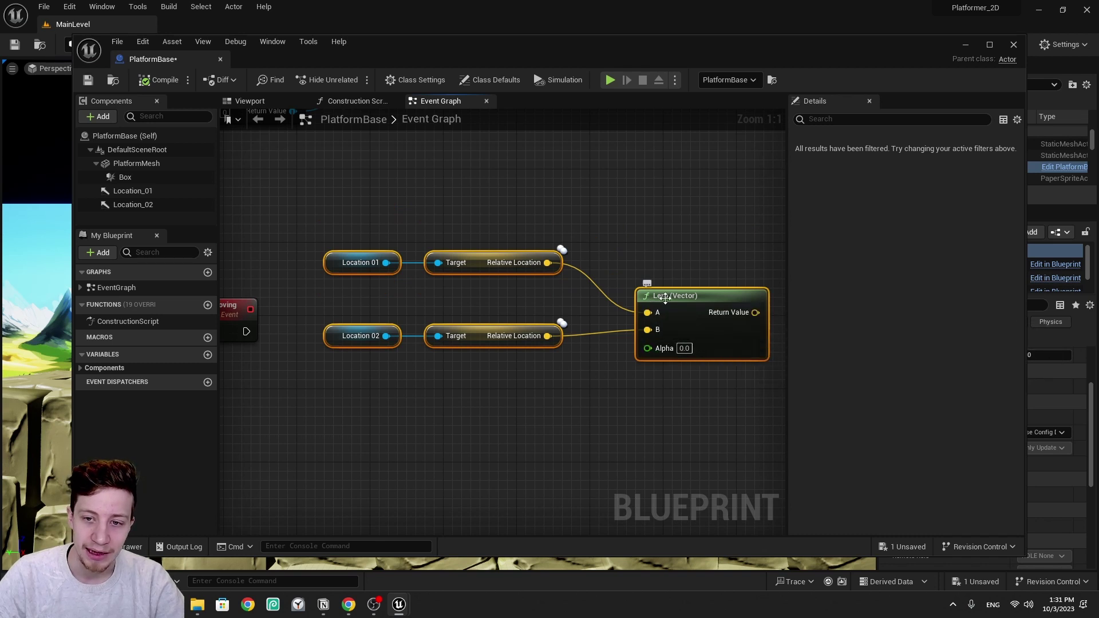
left_click(685, 348)
type("1")
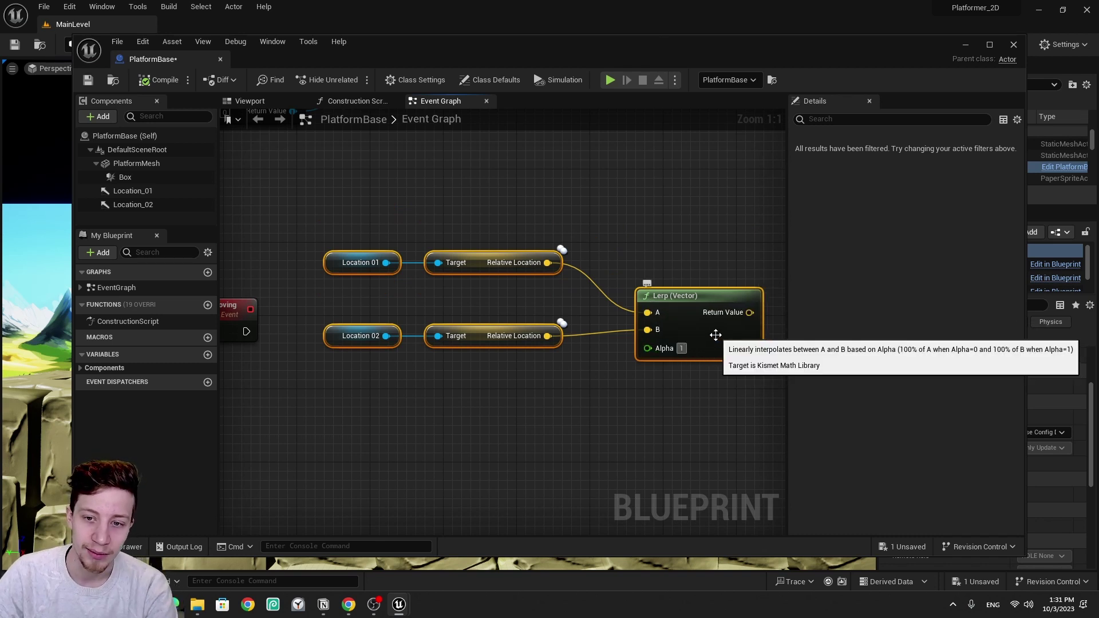
Disconnect Set Relative Location from the Branch and move it with its Platform Mesh reference beside the Lerp node
key("Return")
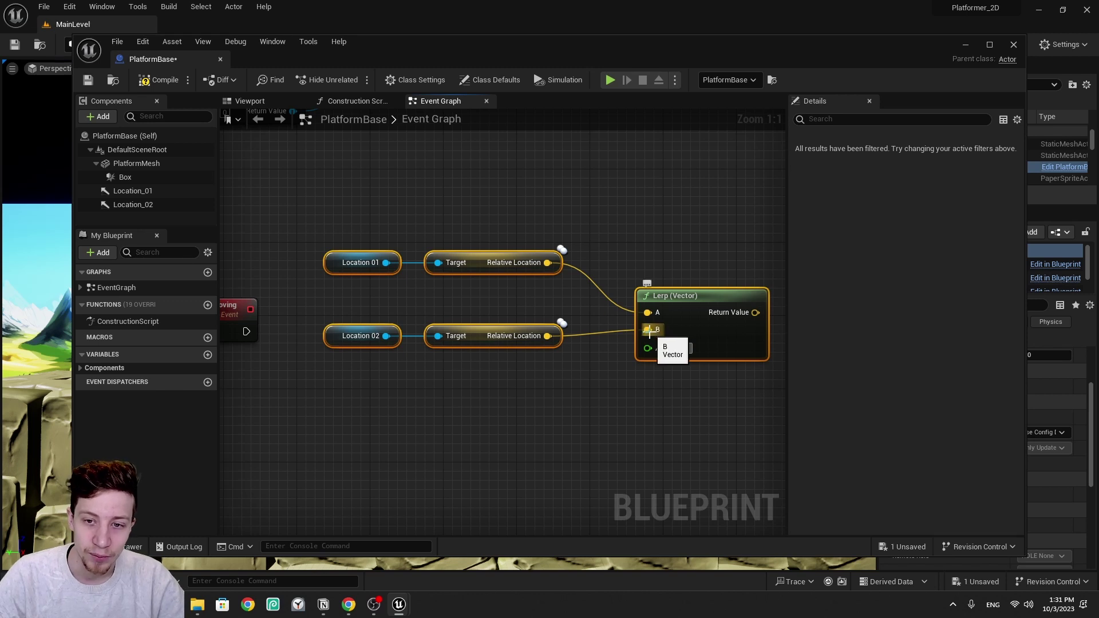
left_click(678, 387)
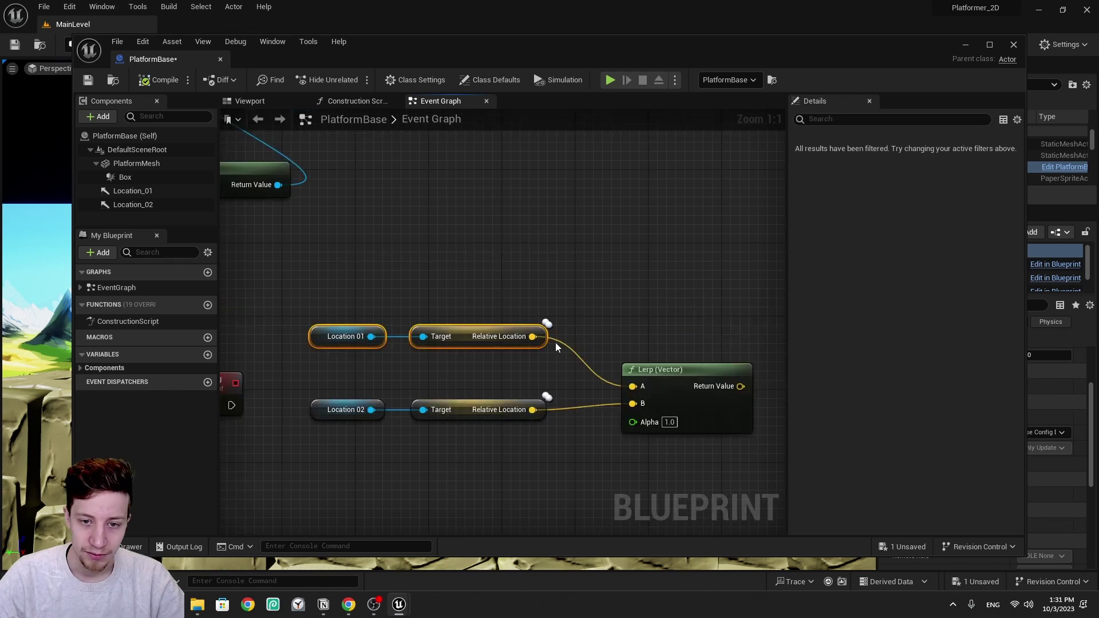
right_click_drag(566, 302, 501, 526)
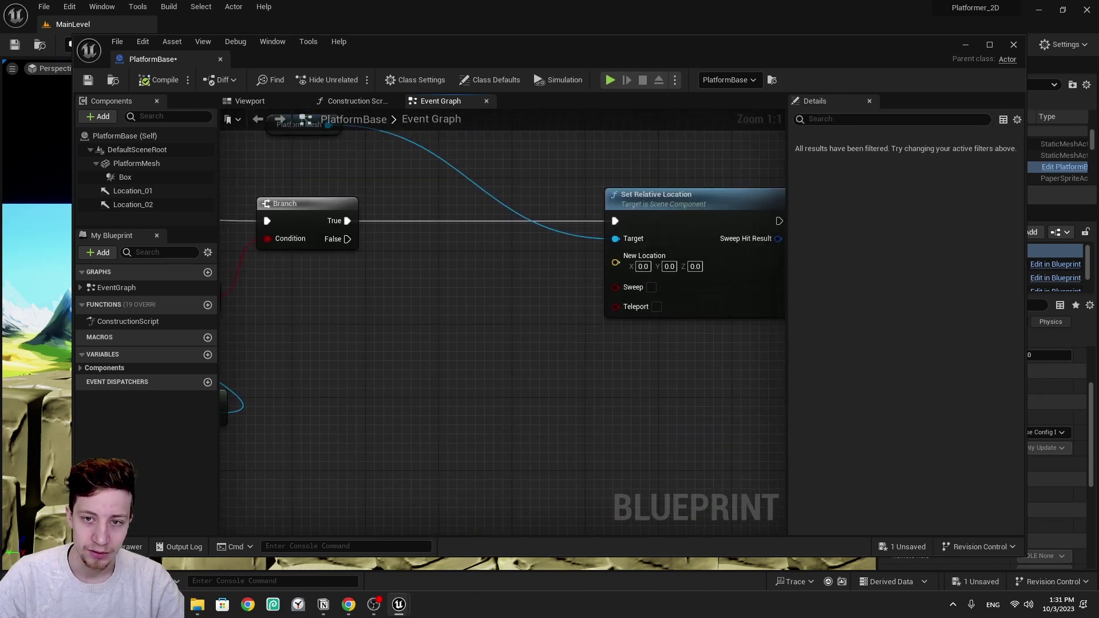
right_click_drag(475, 266, 501, 359)
left_click_drag(307, 221, 696, 312)
left_click(524, 315, "alt")
scroll(696, 311, "down", 1)
right_click_drag(695, 312, 633, 100)
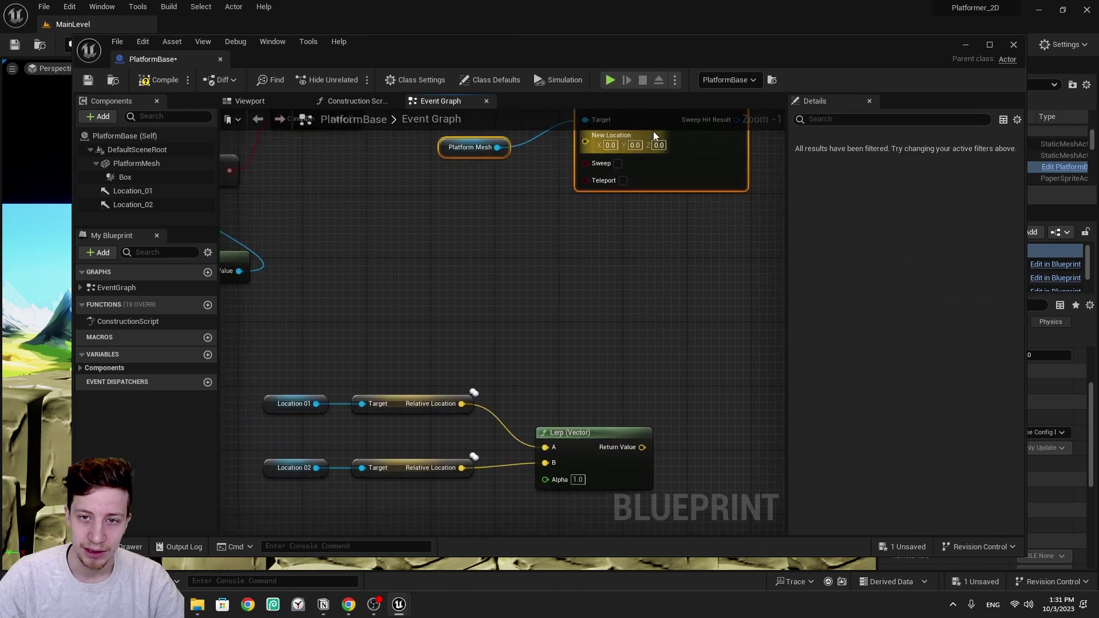
left_click_drag(655, 137, 716, 240)
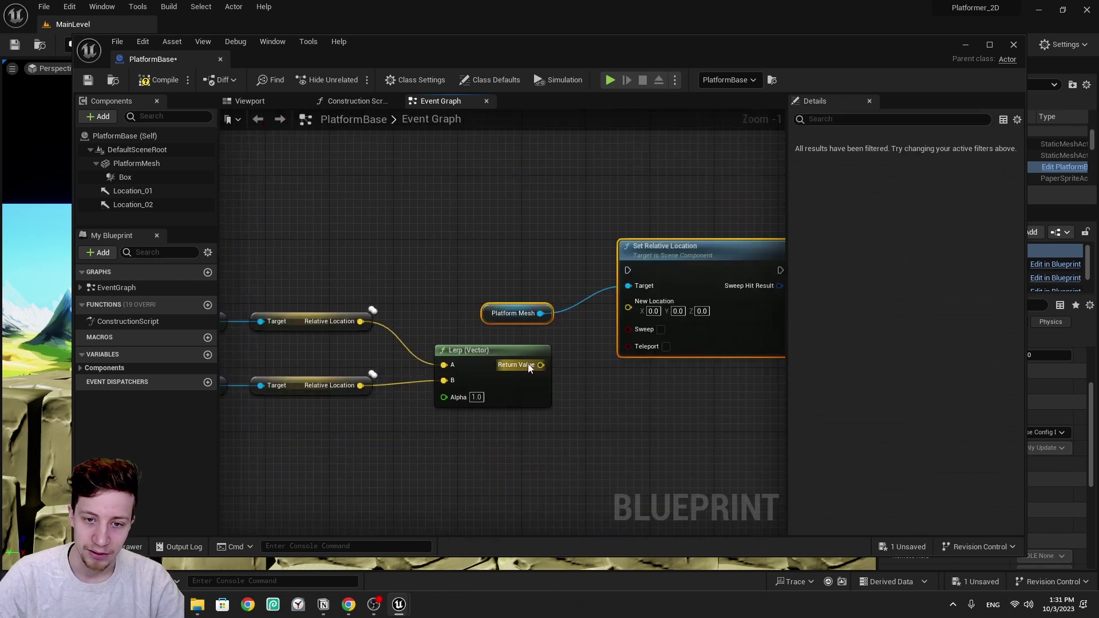
Connect the Lerp's Return Value to Set Relative Location's New Location and reposition the Lerp node
left_click_drag(541, 365, 628, 308)
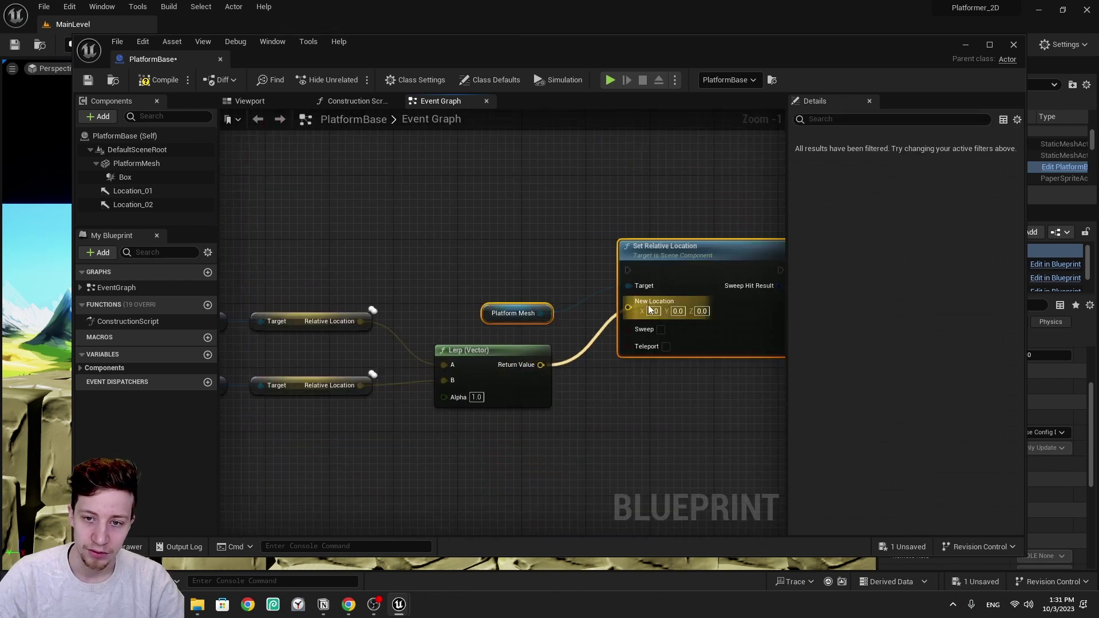
right_click_drag(352, 289, 615, 279)
left_click_drag(609, 277, 417, 420)
right_click_drag(778, 343, 631, 323)
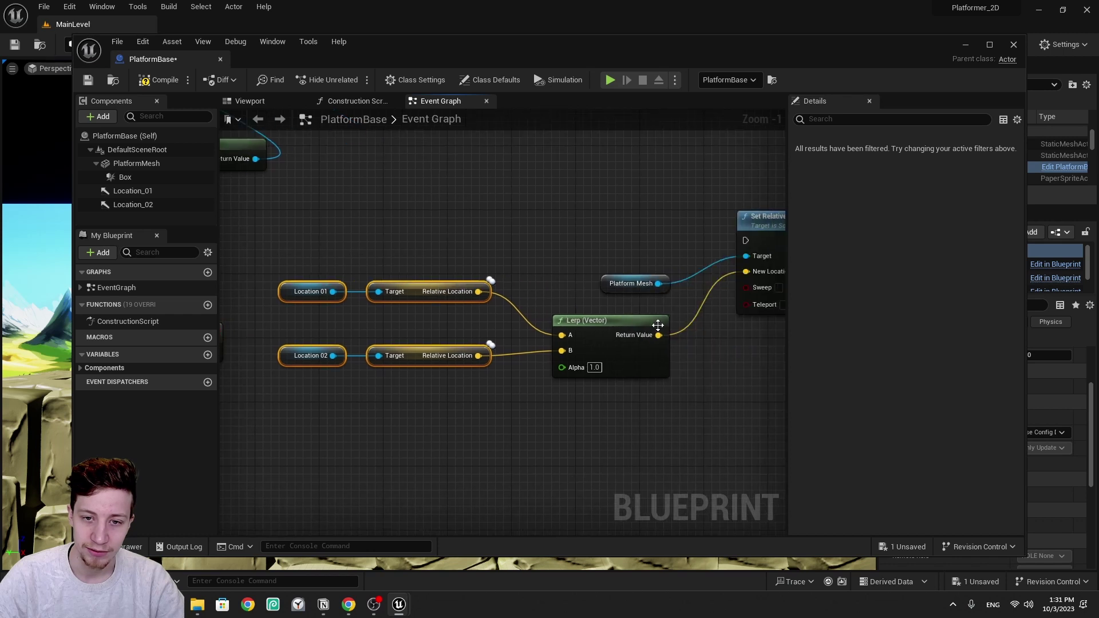
left_click_drag(618, 328, 673, 396)
Add a call to StartMoving from the True output of the Branch that checks for the player pawn
right_click_drag(326, 337, 511, 348)
right_click_drag(604, 237, 391, 355)
right_click_drag(386, 144, 462, 332)
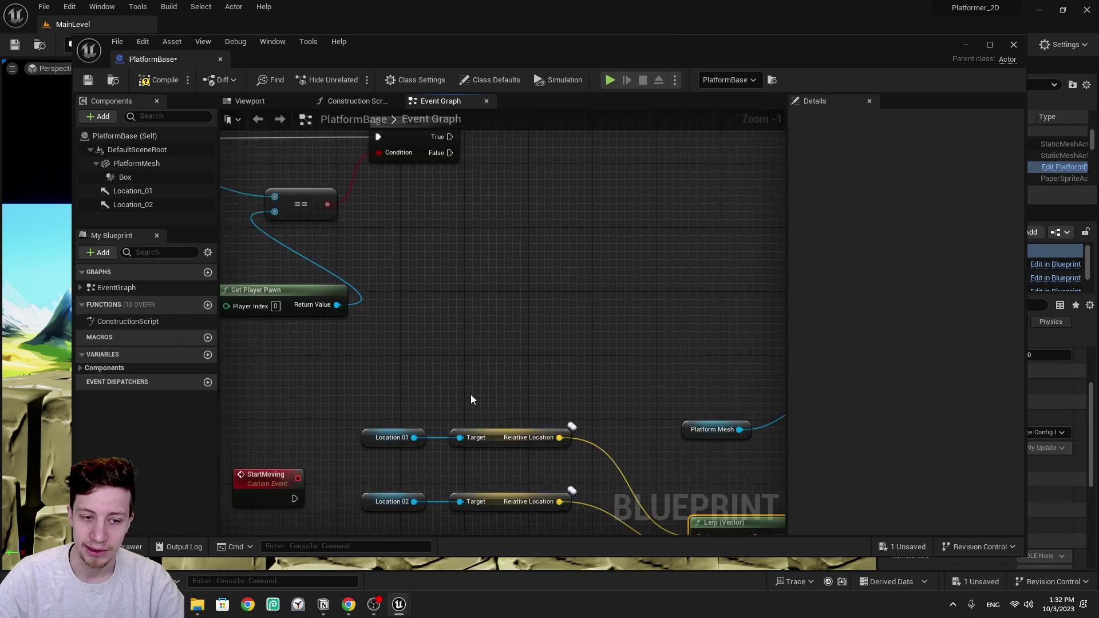
right_click_drag(483, 250, 468, 500)
right_click_drag(469, 417, 710, 142)
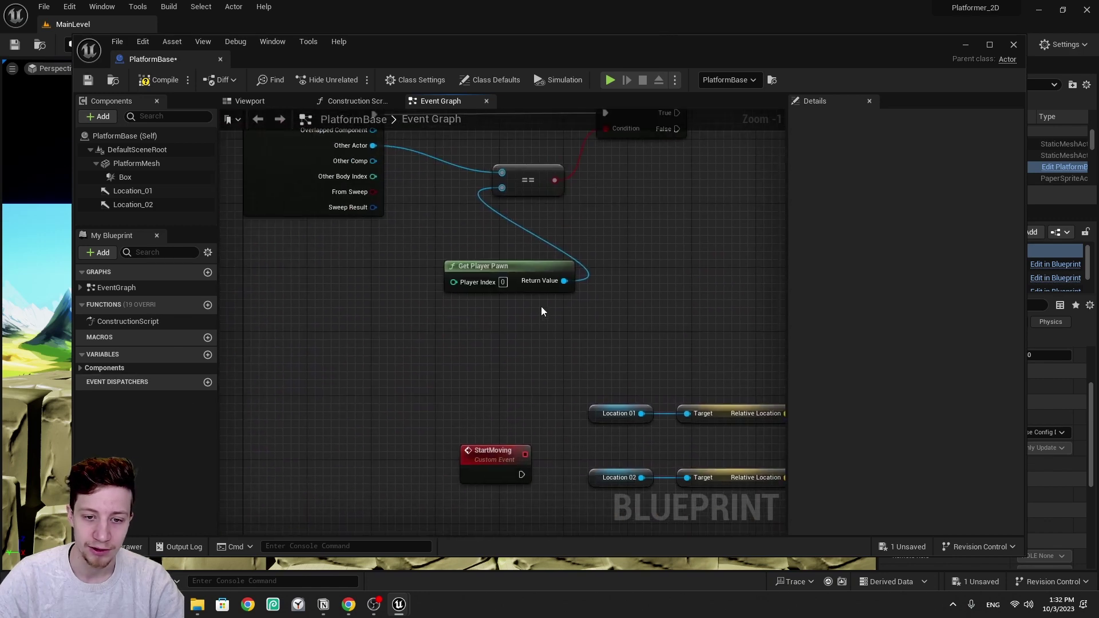
left_click_drag(537, 401, 450, 467)
right_click_drag(619, 316, 372, 530)
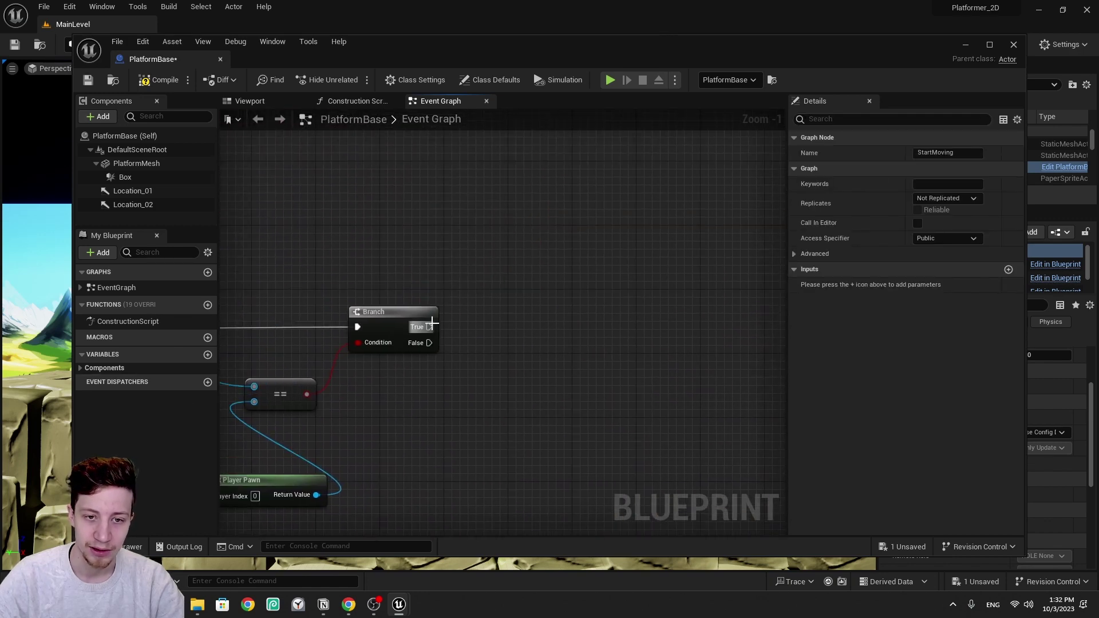
left_click_drag(429, 327, 475, 331)
type("start")
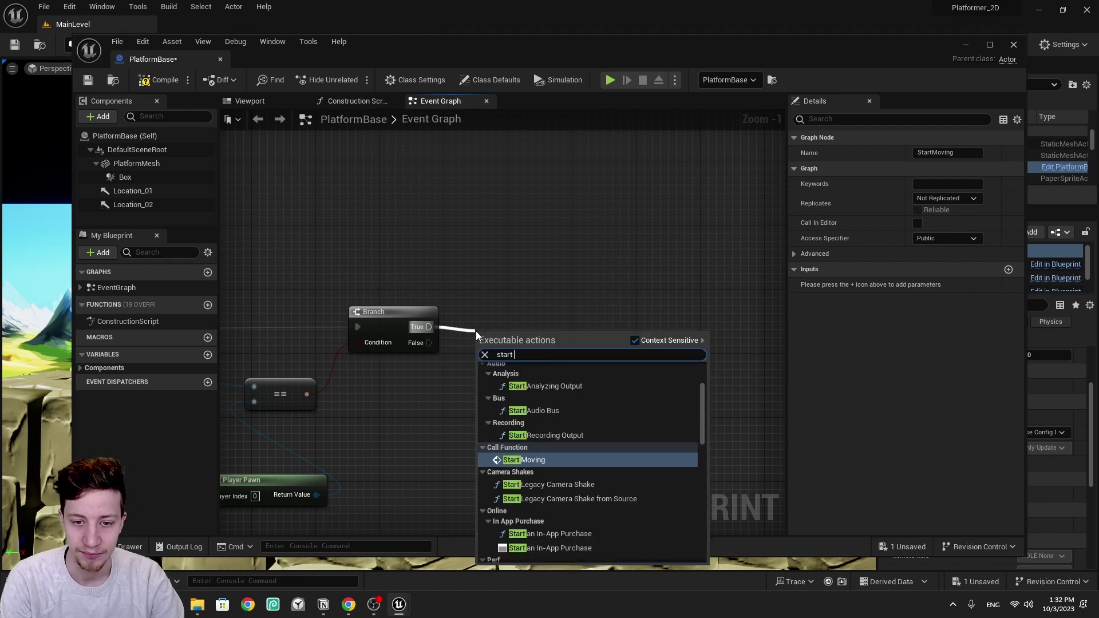
key("Return")
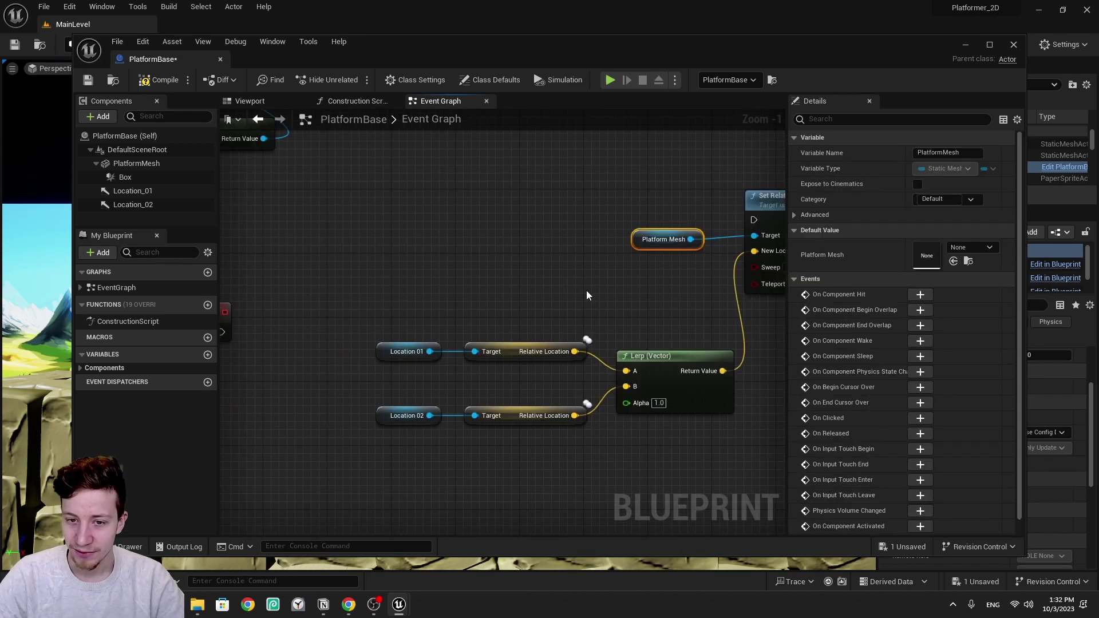
Make room beside StartMoving and add a timeline named PlatformMovingTimeline after it, with Update driving Set Relative Location
scroll(589, 289, "down", 2)
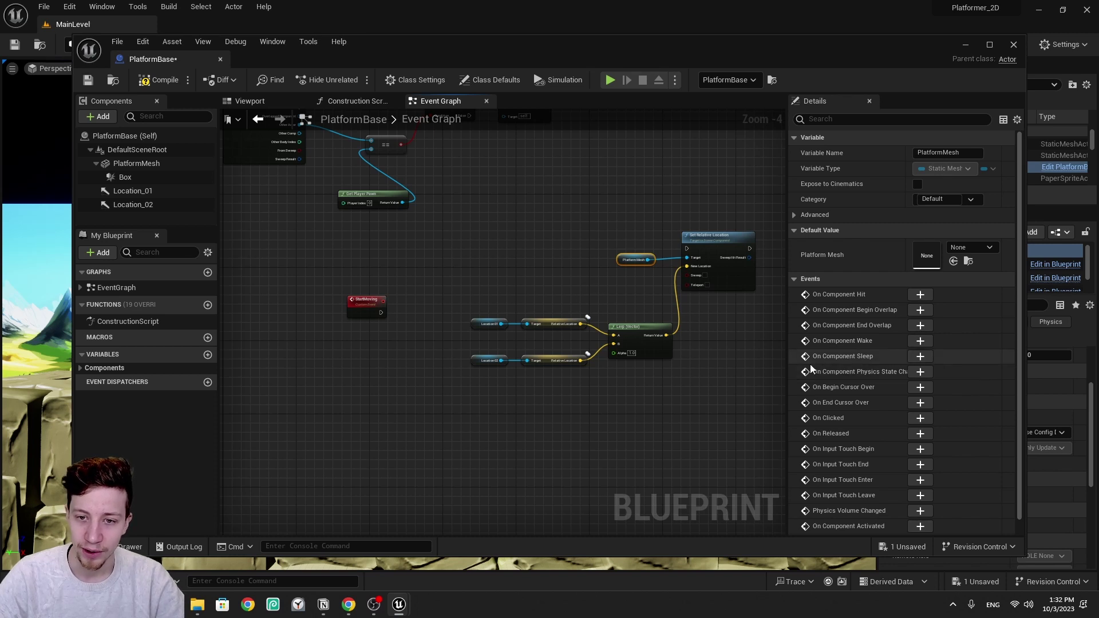
left_click_drag(743, 412, 483, 229)
left_click_drag(626, 341, 627, 397)
left_click_drag(381, 312, 437, 296)
type("tun")
key("BackSpace")
key("BackSpace")
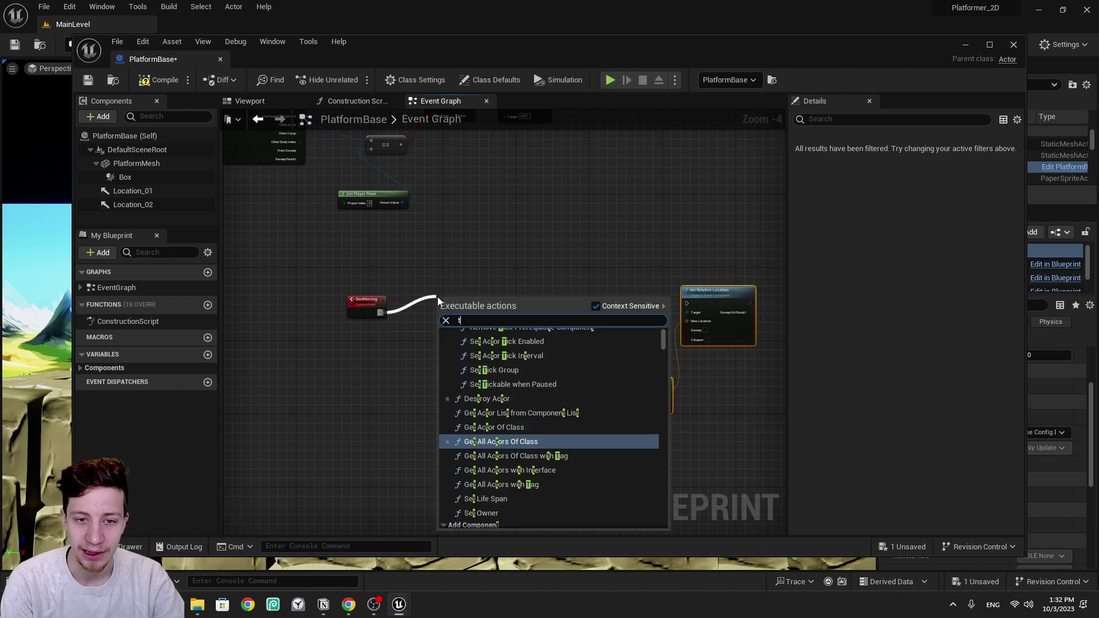
type("ime")
key("Return")
scroll(378, 209, "up", 4)
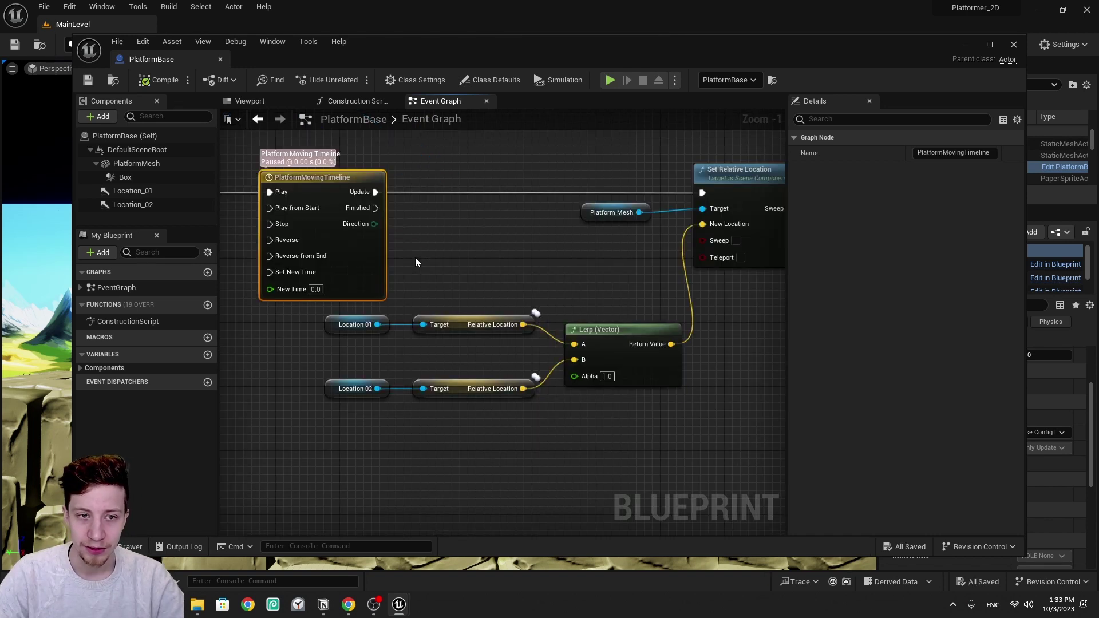
Set PlatformMovingTimeline's length to 1.00 and add a float track named Alpha to it
right_click_drag(414, 256, 564, 262)
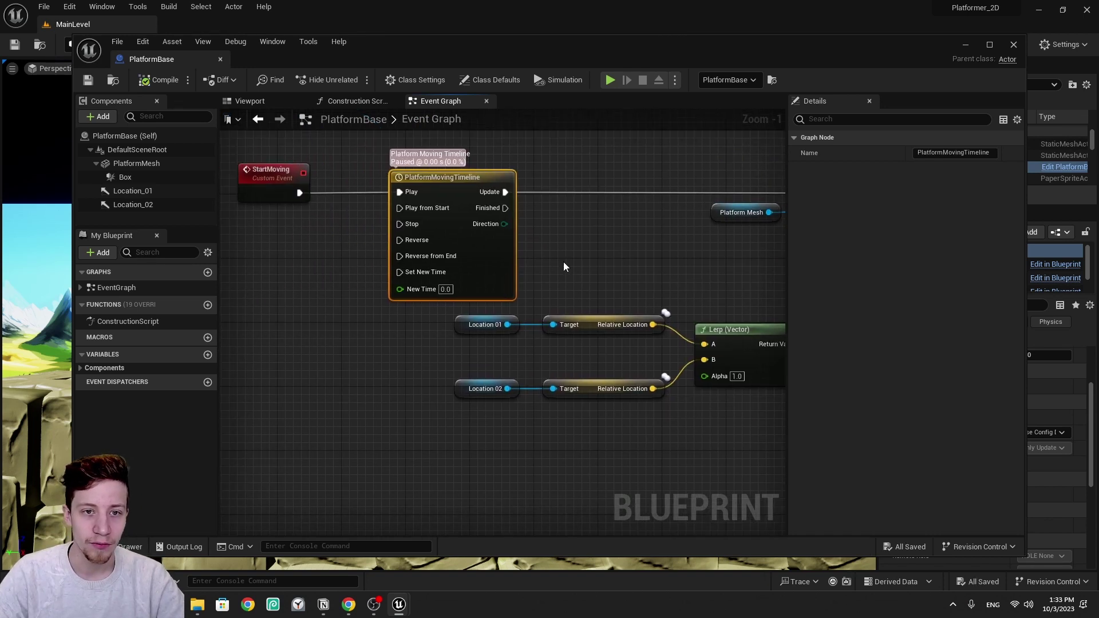
double_click(496, 271)
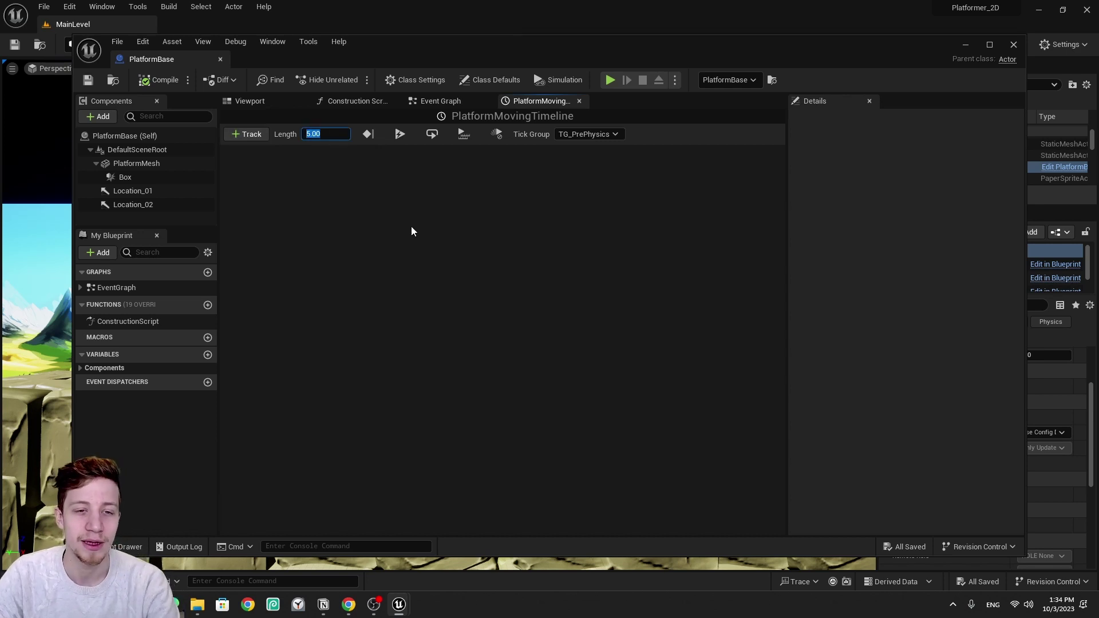
key("Return")
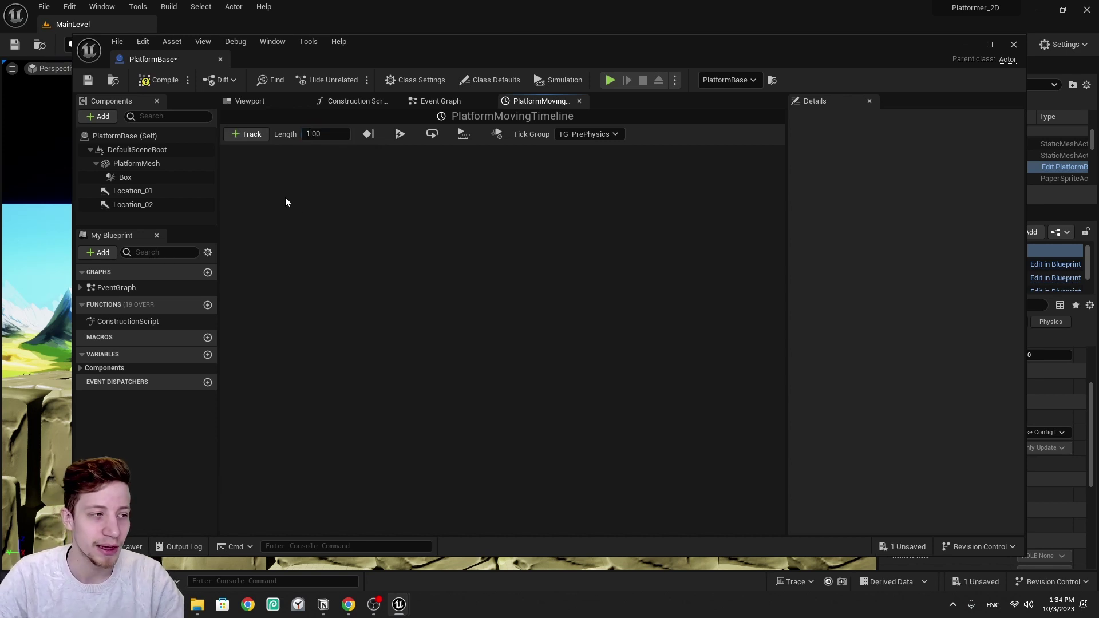
left_click(246, 133)
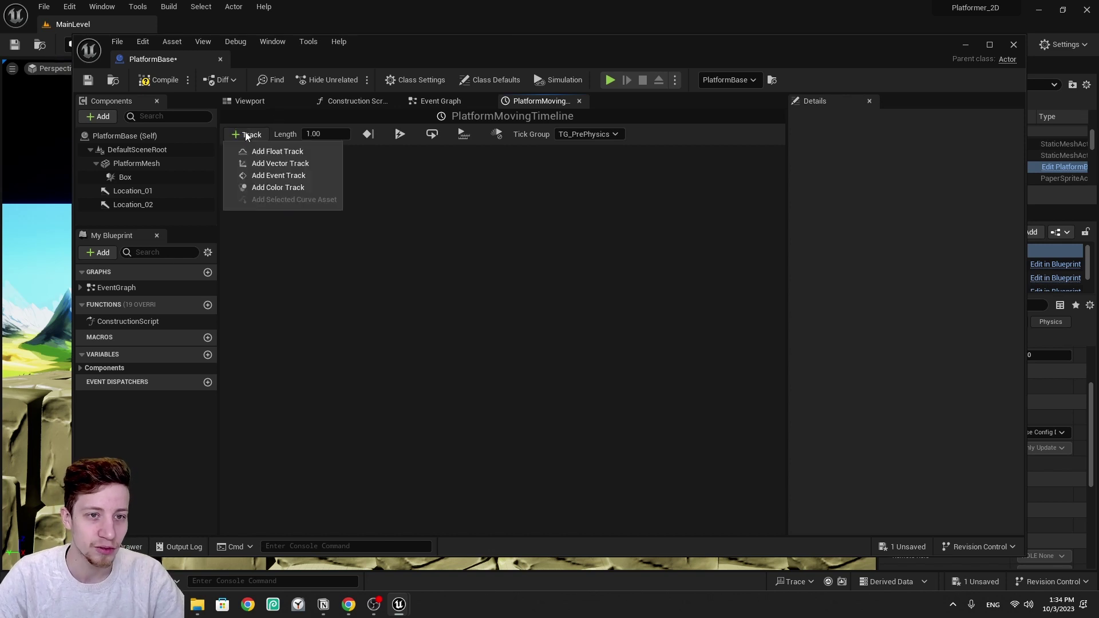
left_click(322, 151)
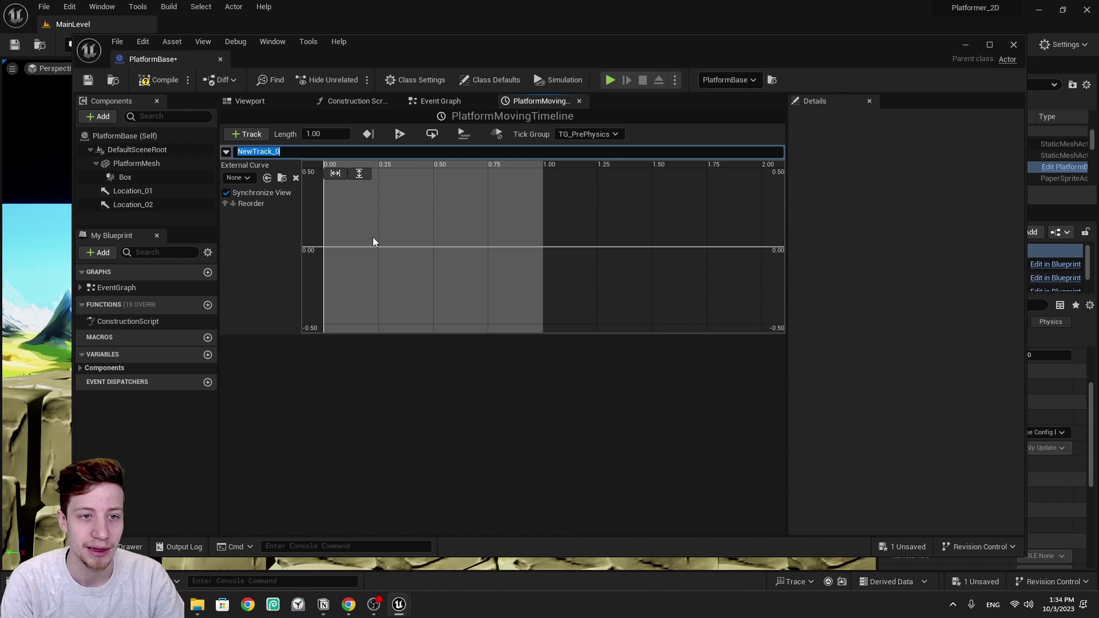
type("Alpha")
key("Return")
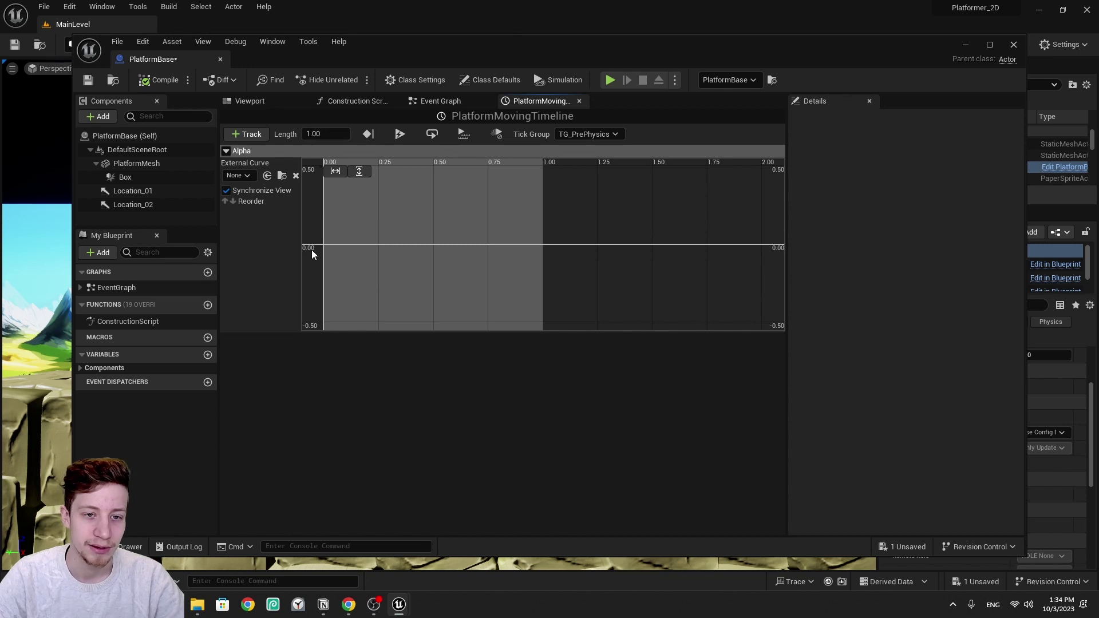
Add a key to the Alpha curve at time 0 with value 0
right_click(333, 244)
left_click(364, 262)
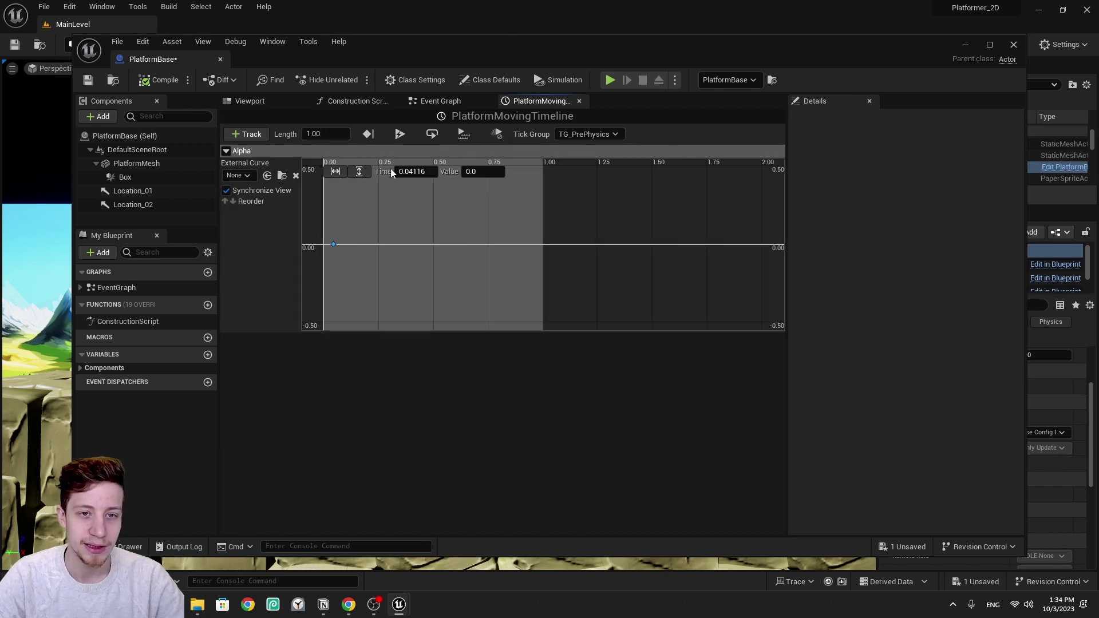
left_click(415, 171)
type("0")
key("Return")
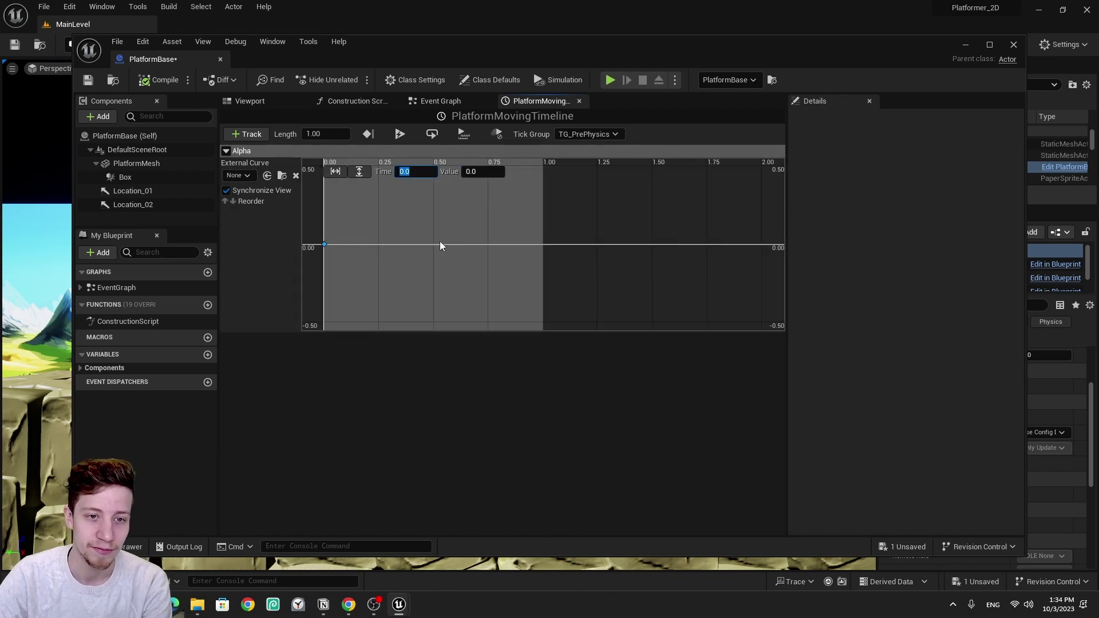
Add a second key to the Alpha curve at time 1 with value 1
right_click(426, 203)
left_click(459, 225)
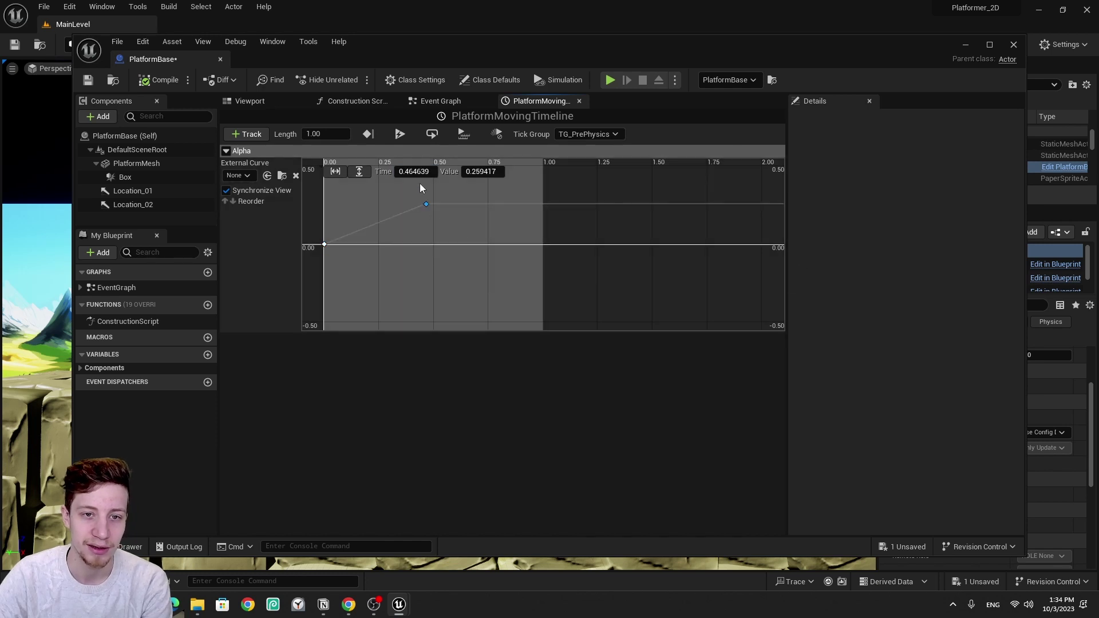
left_click(420, 172)
type("1")
key("Return")
left_click(486, 173)
type("1")
key("Return")
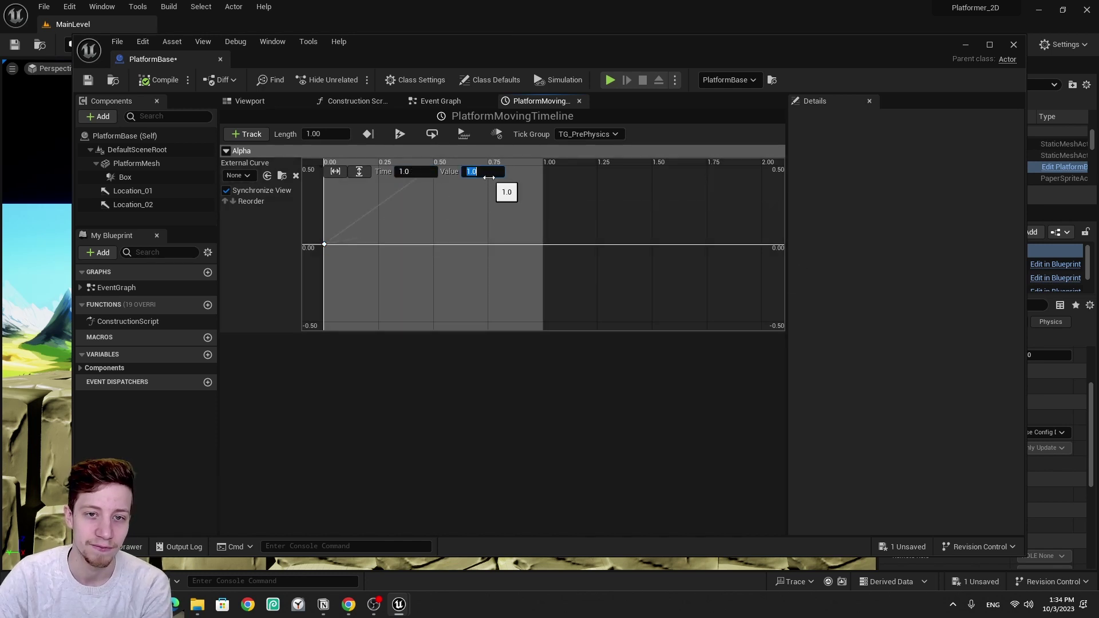
scroll(520, 213, "down", 10)
right_click_drag(537, 227, 541, 241)
scroll(537, 239, "up", 3)
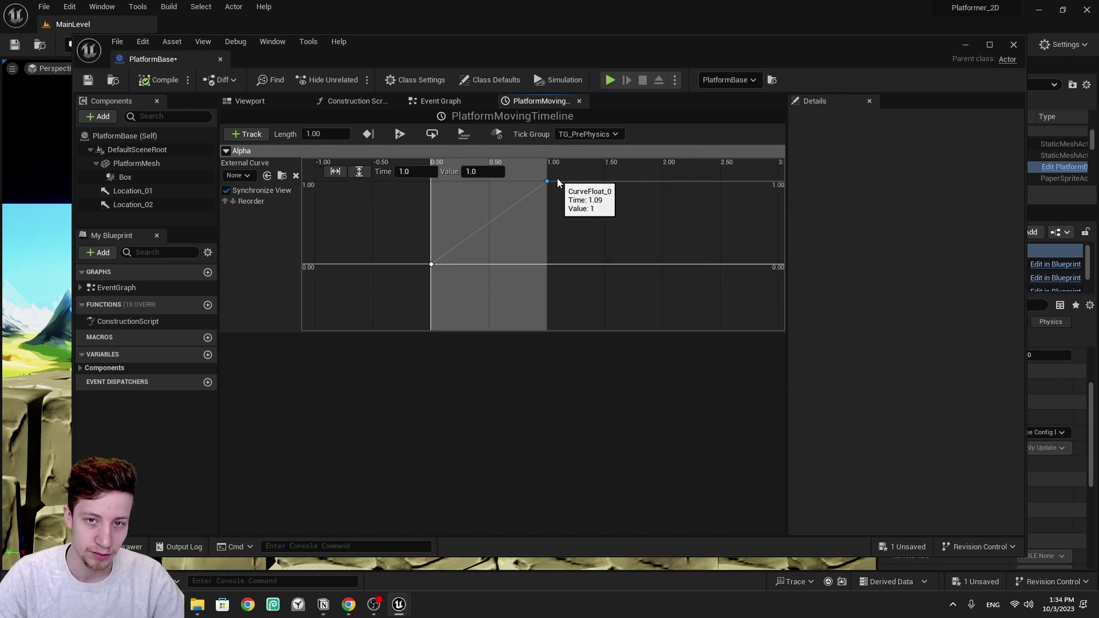
Connect the timeline's Alpha output to the Lerp's Alpha input in the Event Graph and tidy the location nodes
left_click(459, 107)
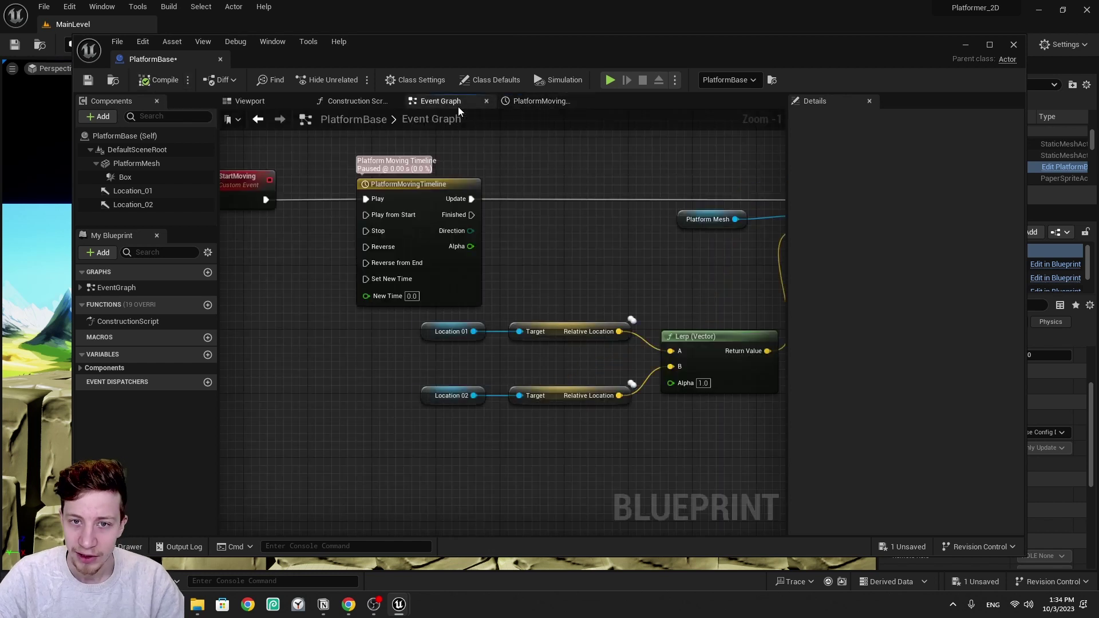
right_click_drag(723, 299, 549, 304)
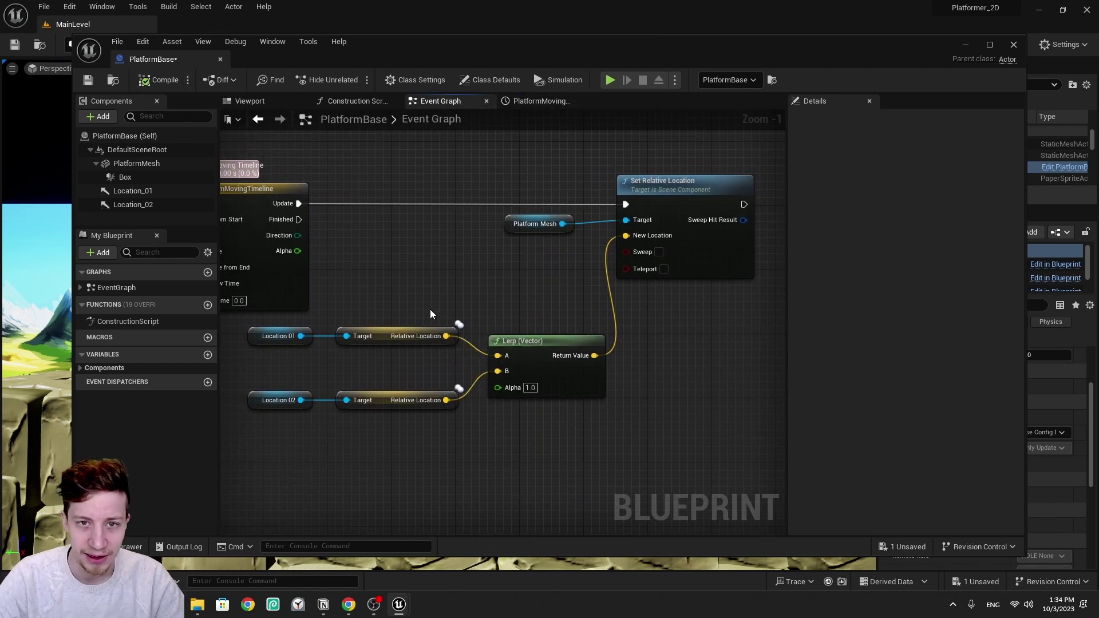
right_click_drag(388, 353, 498, 341)
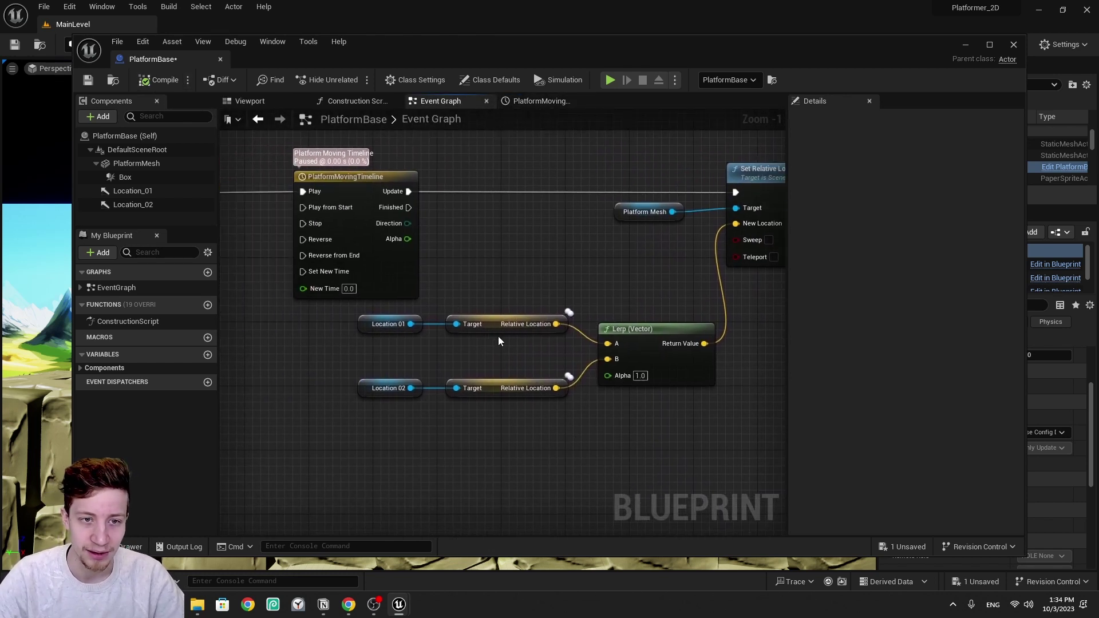
left_click_drag(406, 239, 626, 379)
right_click_drag(652, 422, 551, 417)
left_click_drag(360, 451, 273, 318)
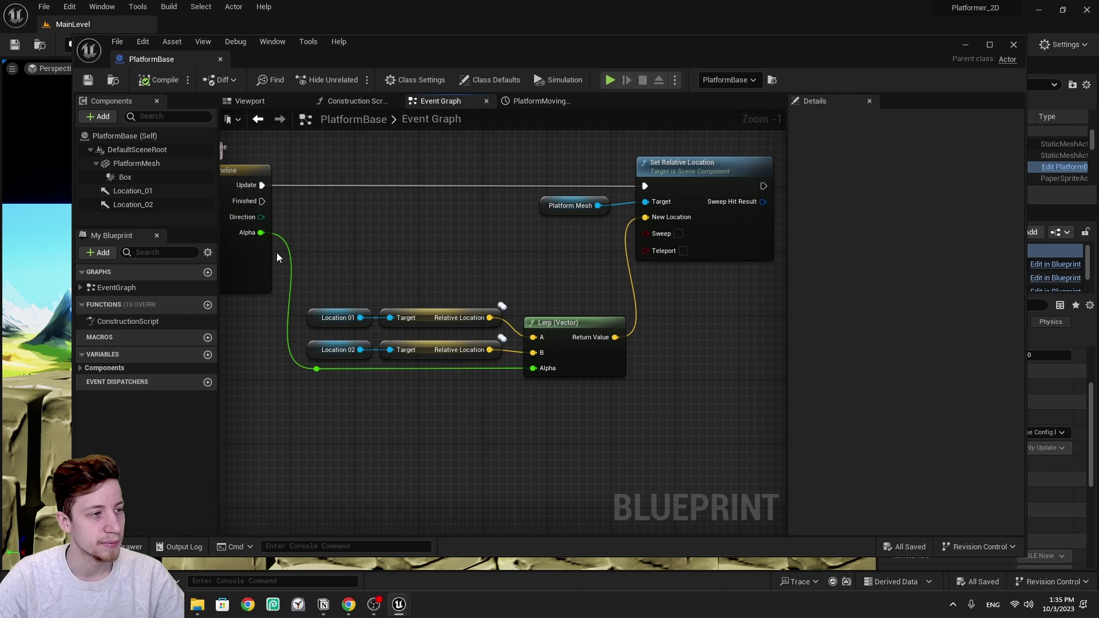
right_click_drag(398, 347, 576, 370)
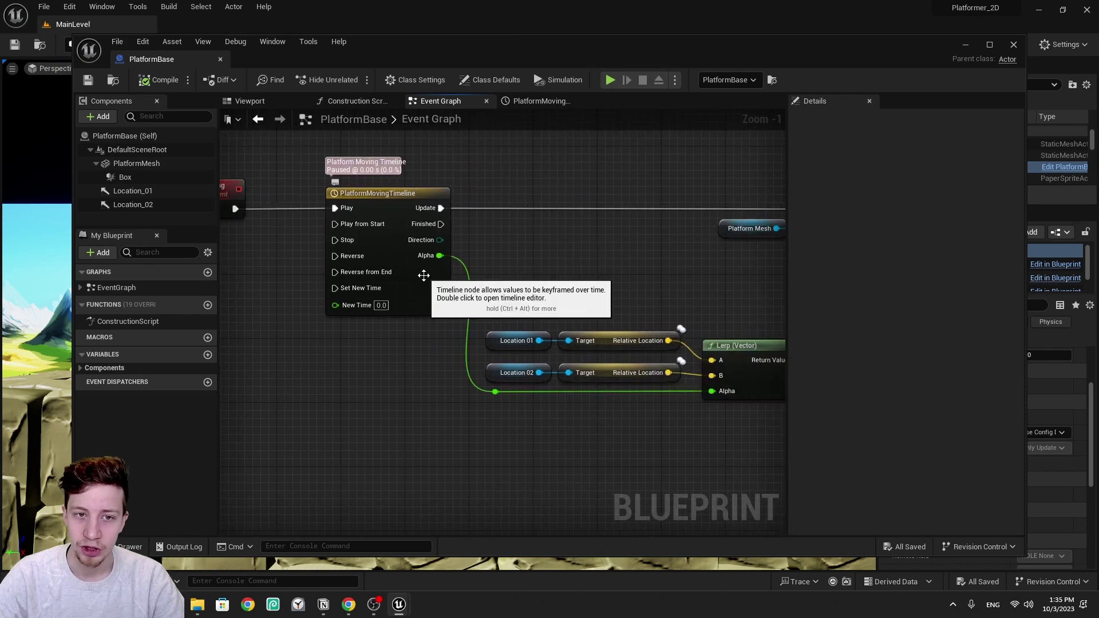
Close the blueprint and play the level, walking the character onto the platform and jumping to test its movement
left_click(1013, 45)
left_click(276, 48)
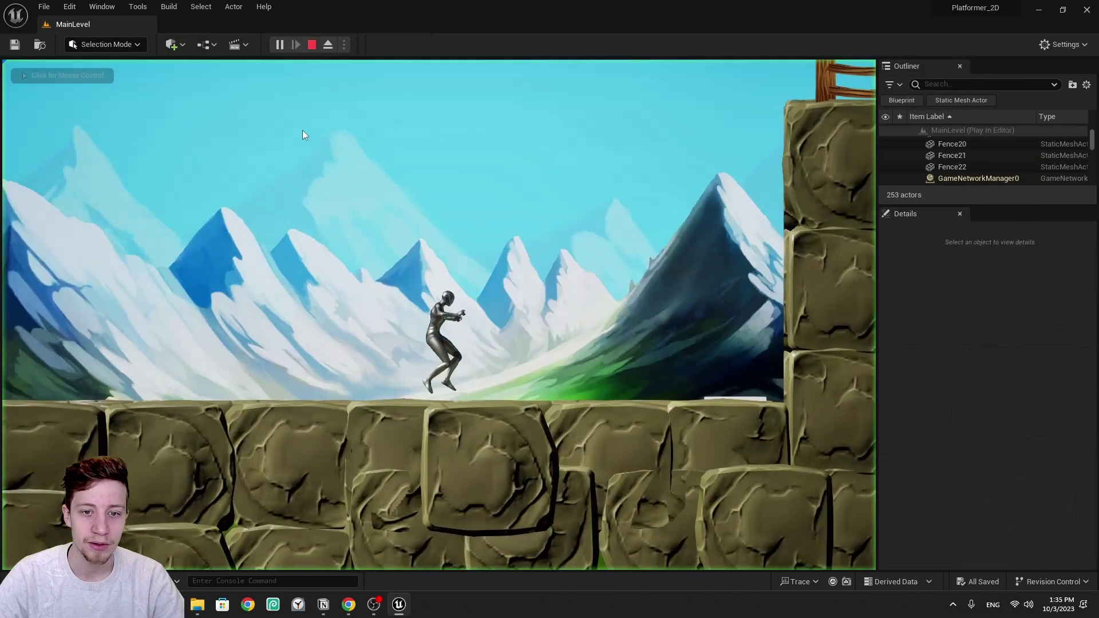
left_click(303, 131)
key("d")
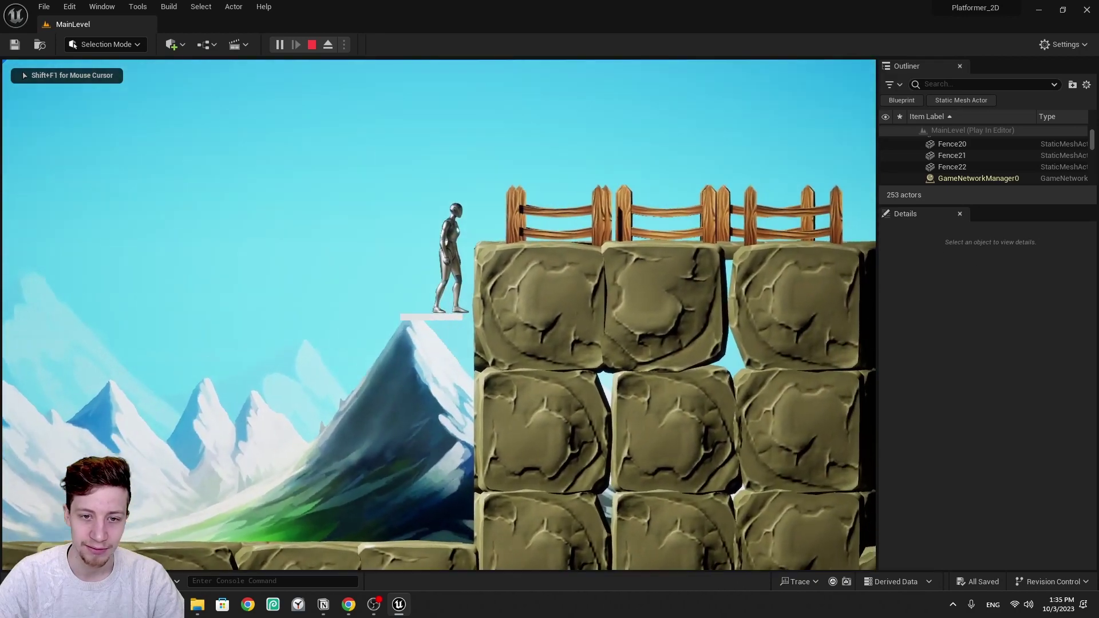
key("space")
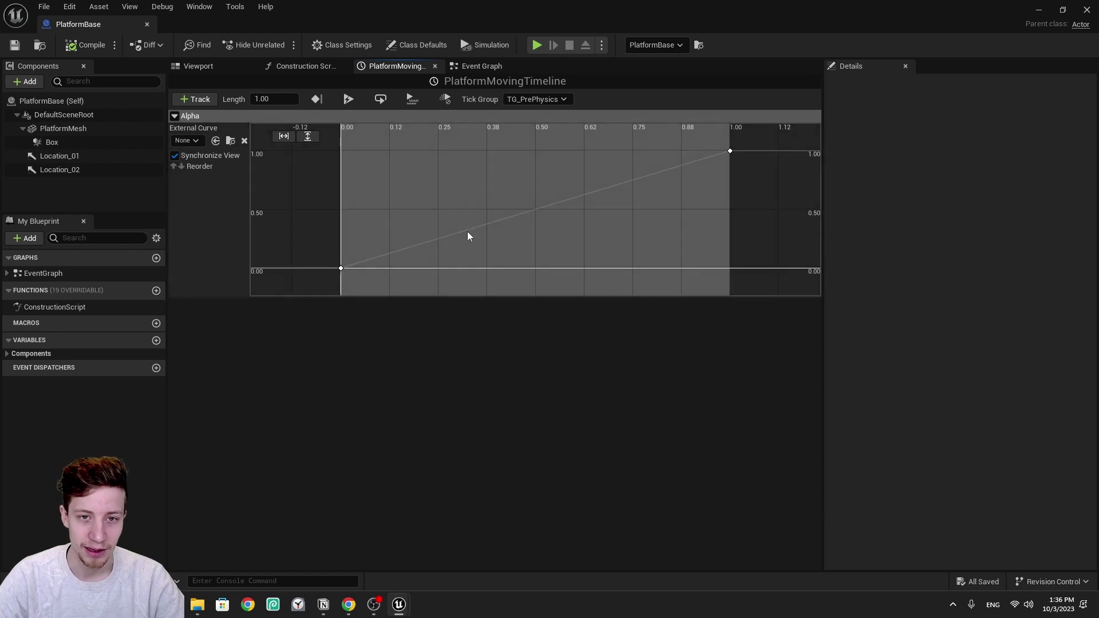
Select both keys of the Alpha curve and set their key interpolation to Auto
left_click_drag(743, 142, 294, 288)
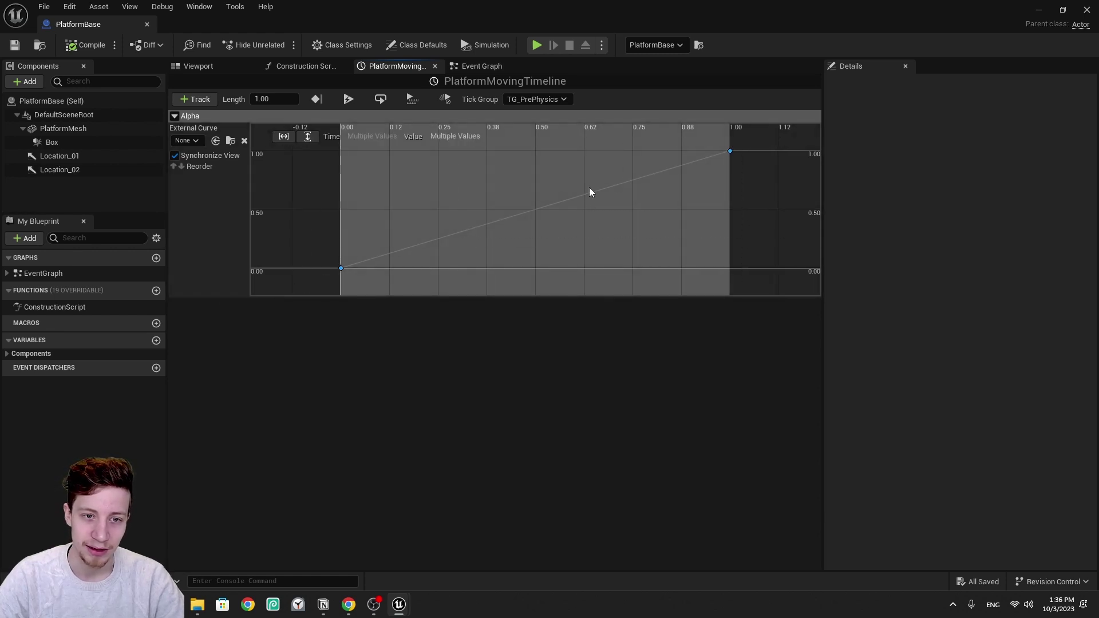
right_click(731, 151)
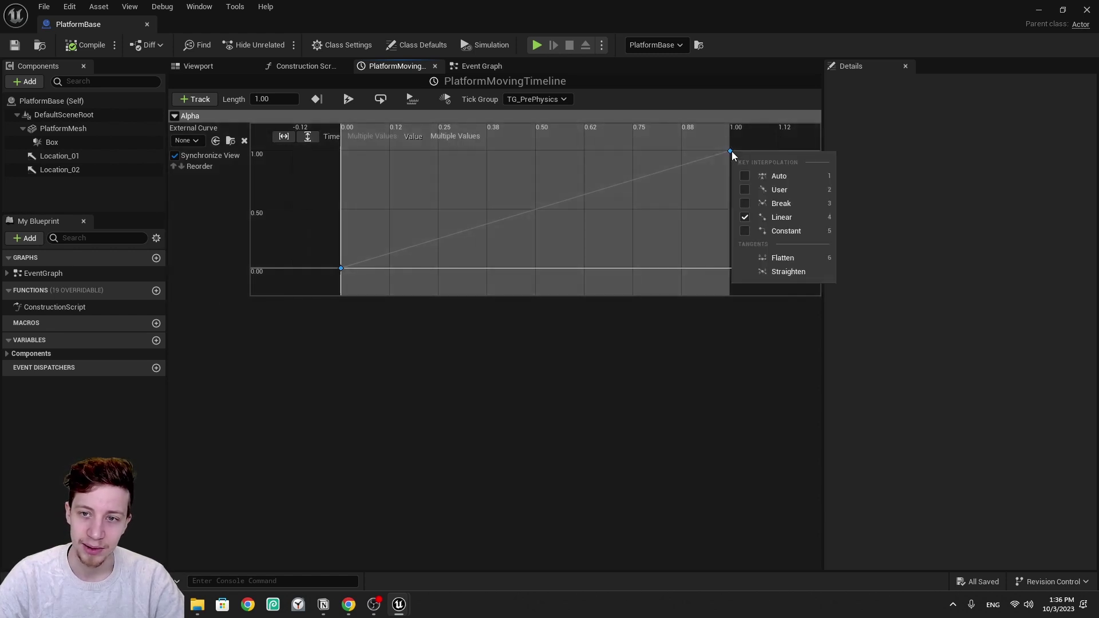
left_click(812, 175)
left_click(333, 277)
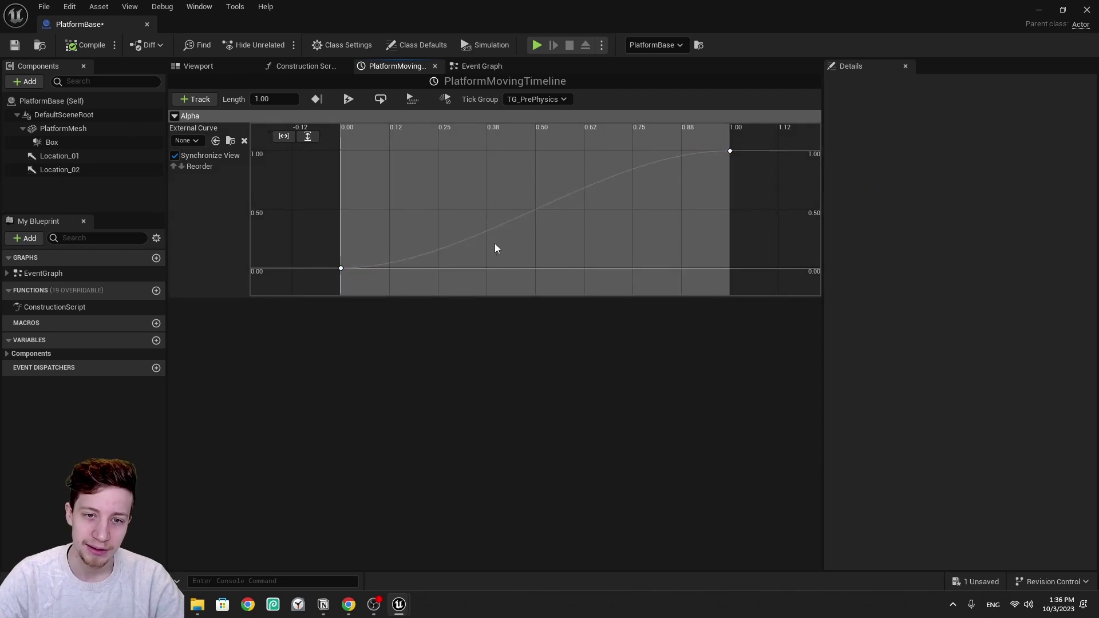
Add a key midway on the Alpha curve, move it to about time 0.63 and value 0.3, and tilt its tangent upward
right_click(535, 208)
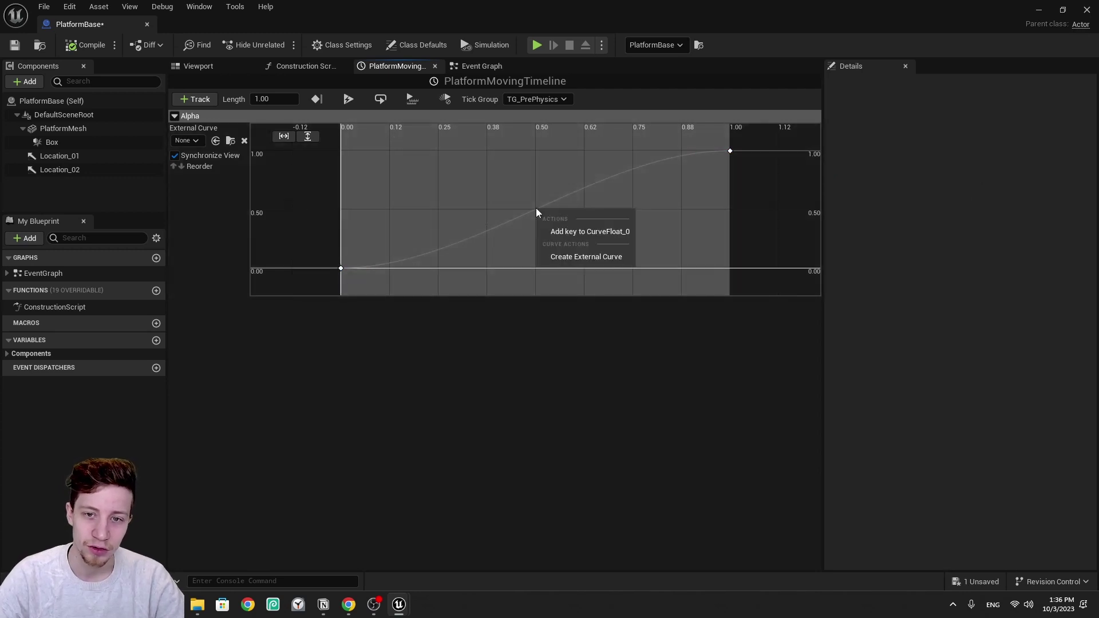
left_click(573, 230)
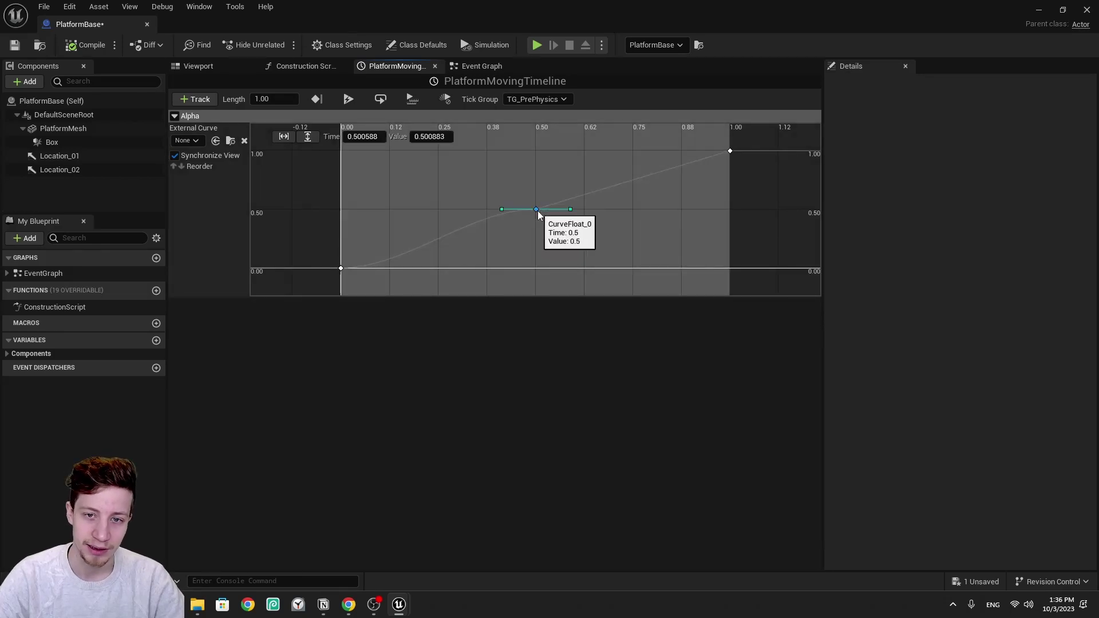
left_click_drag(538, 211, 589, 231)
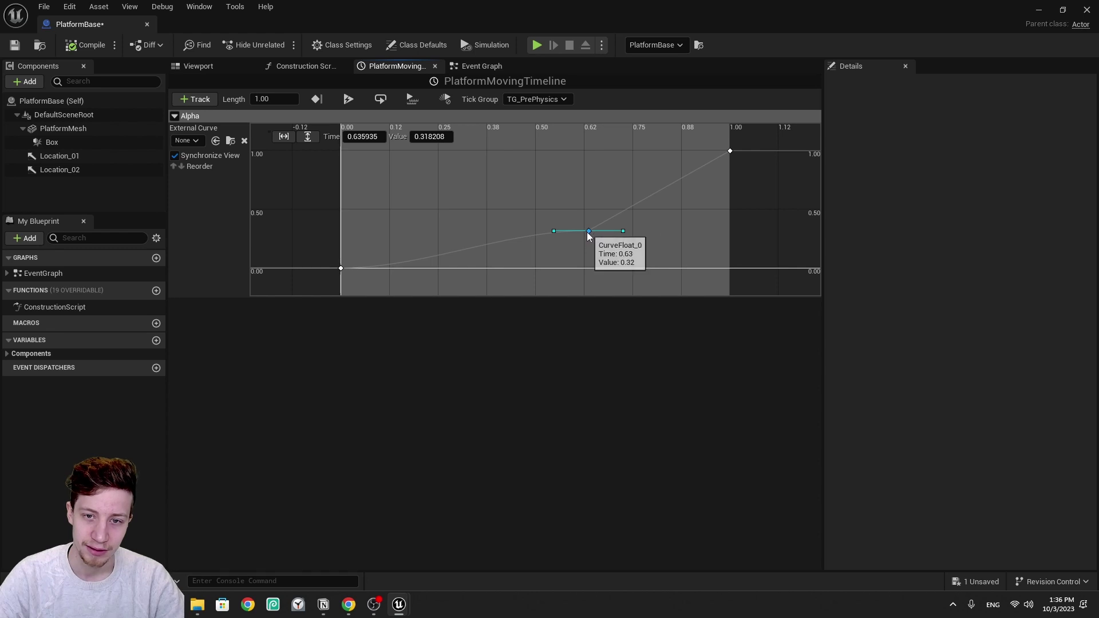
left_click_drag(589, 233, 553, 247)
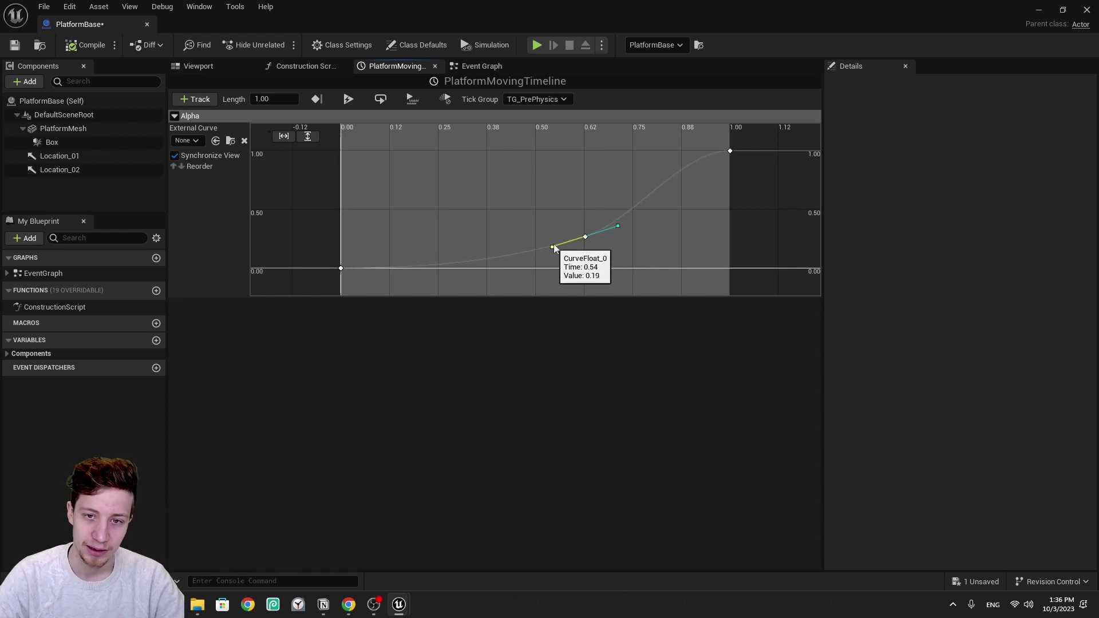
left_click(618, 226)
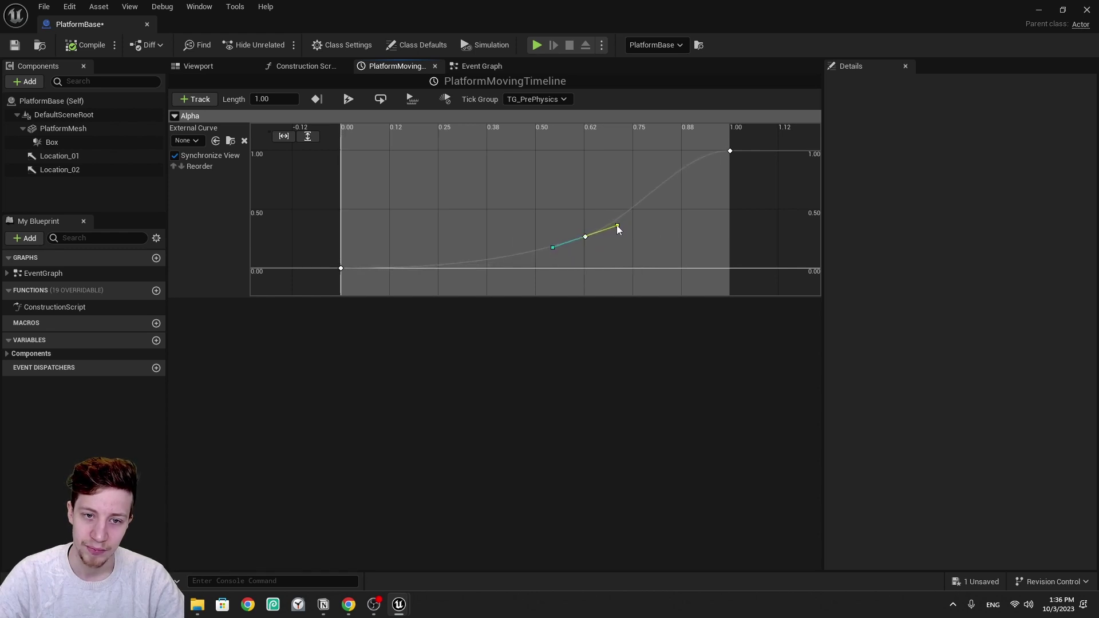
Compile and close the blueprint, then play the level with the character riding the platform to test the eased movement
left_click(86, 45)
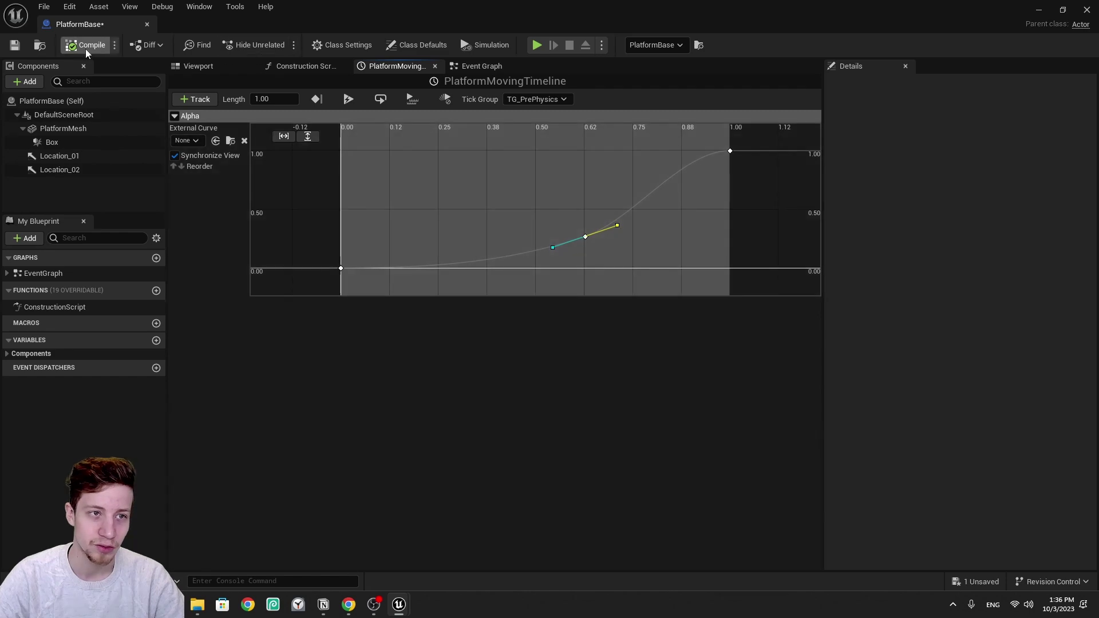
left_click(1087, 9)
left_click(279, 44)
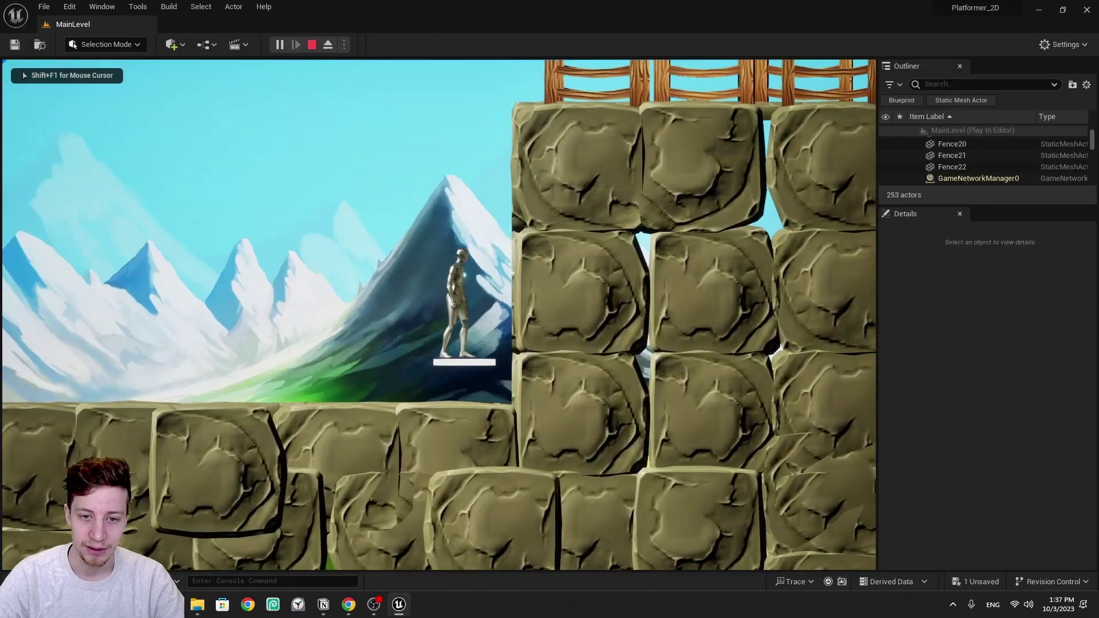
key("Escape")
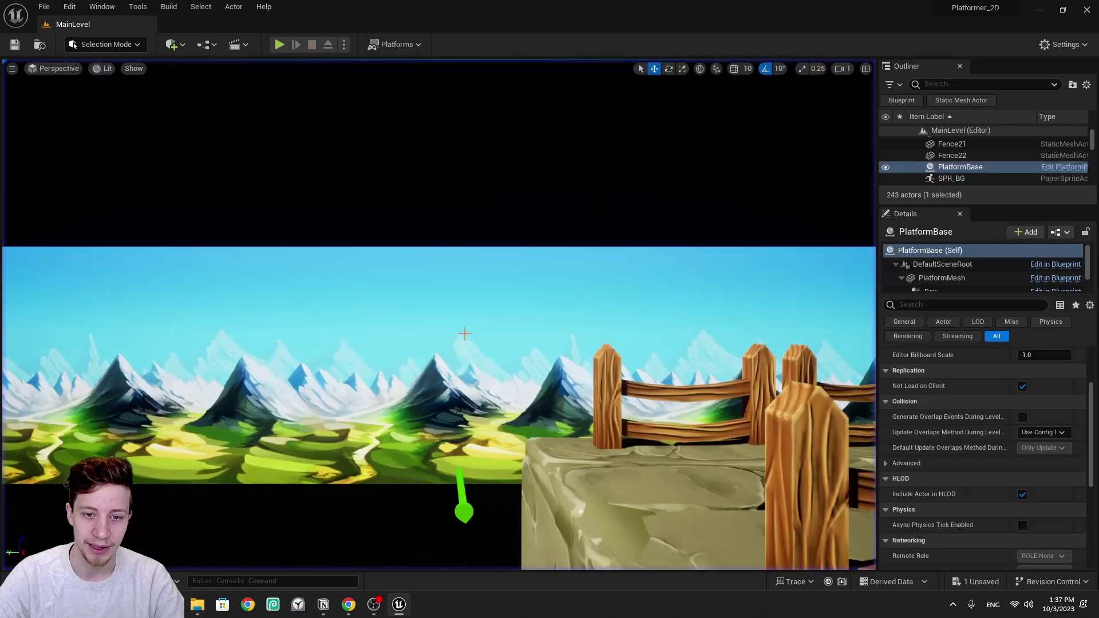
right_click_drag(572, 287, 516, 344)
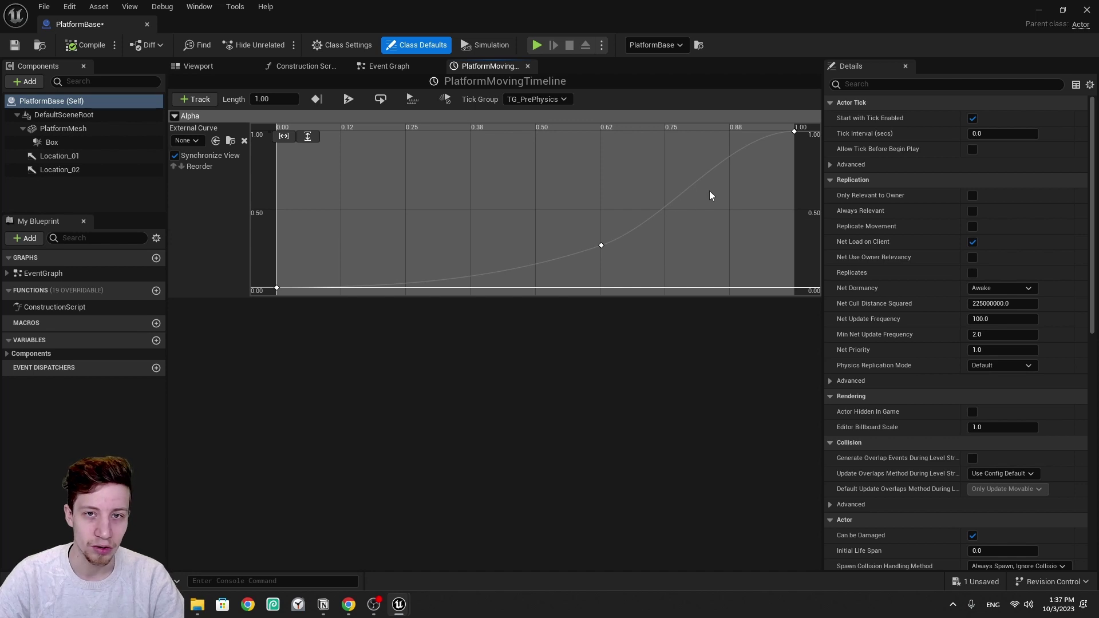
Add two more keys to the Alpha curve, at about time 0.8, value 0.66 and about time 0.93, value 0.13
right_click(705, 175)
left_click(730, 197)
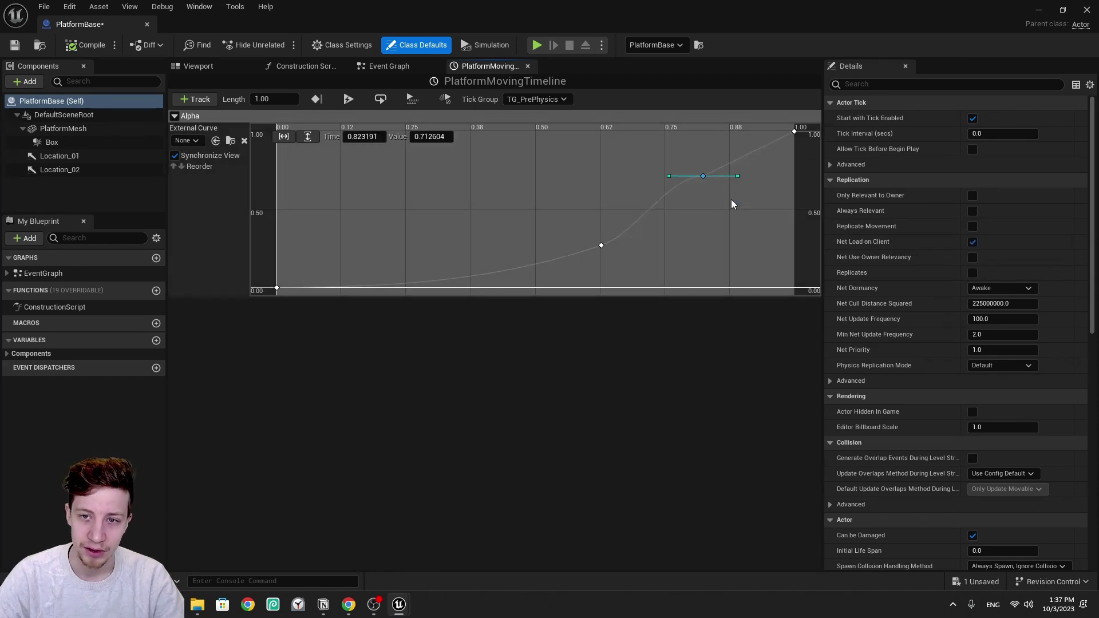
left_click_drag(706, 172, 693, 185)
right_click(748, 154)
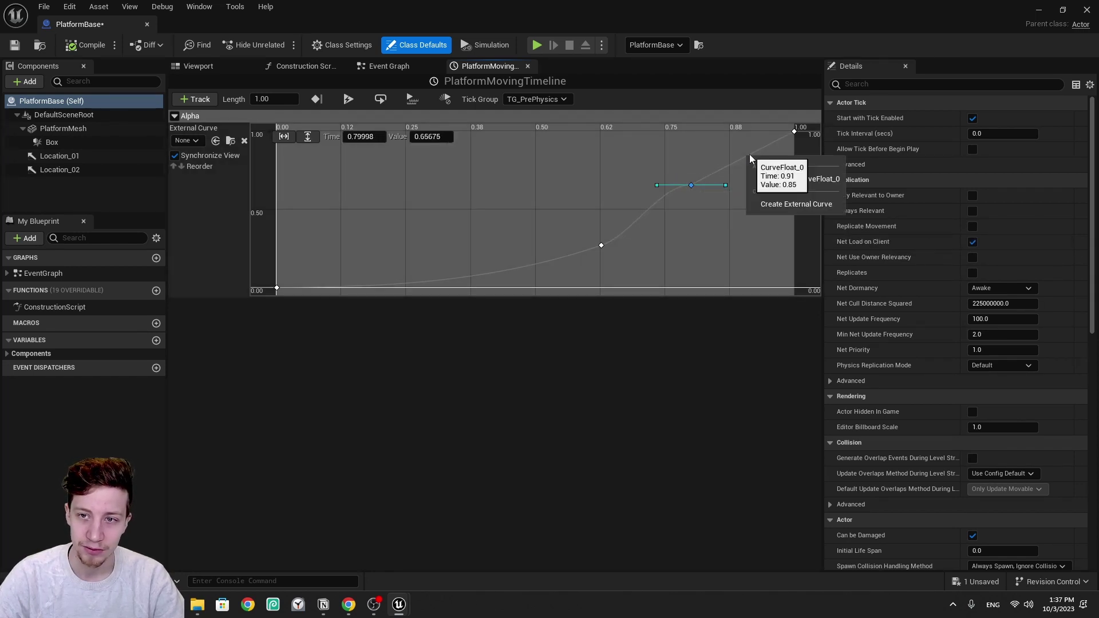
left_click(767, 181)
left_click_drag(748, 156, 758, 267)
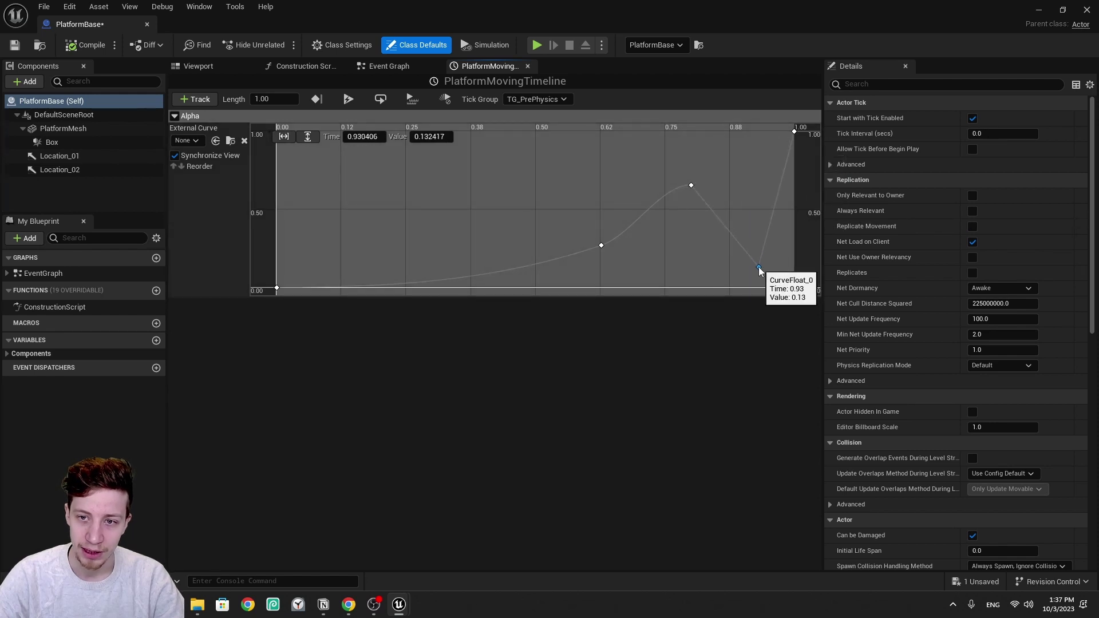
Select the two newly added Alpha curve keys and set their interpolation to Auto
left_click_drag(669, 173, 810, 306)
right_click(774, 268)
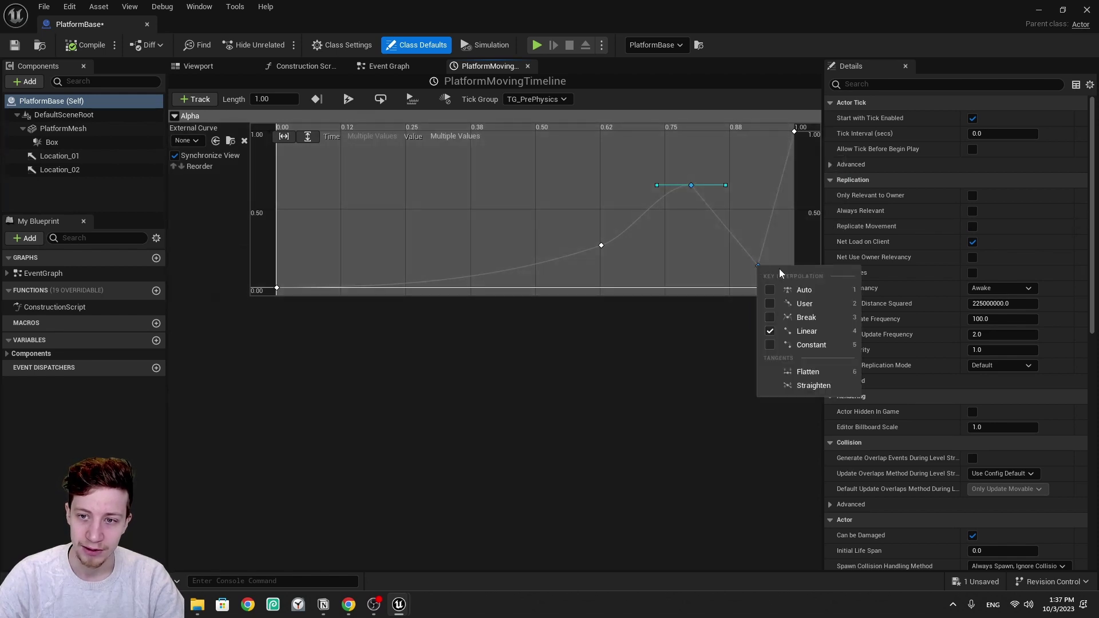
left_click(811, 290)
left_click(676, 246)
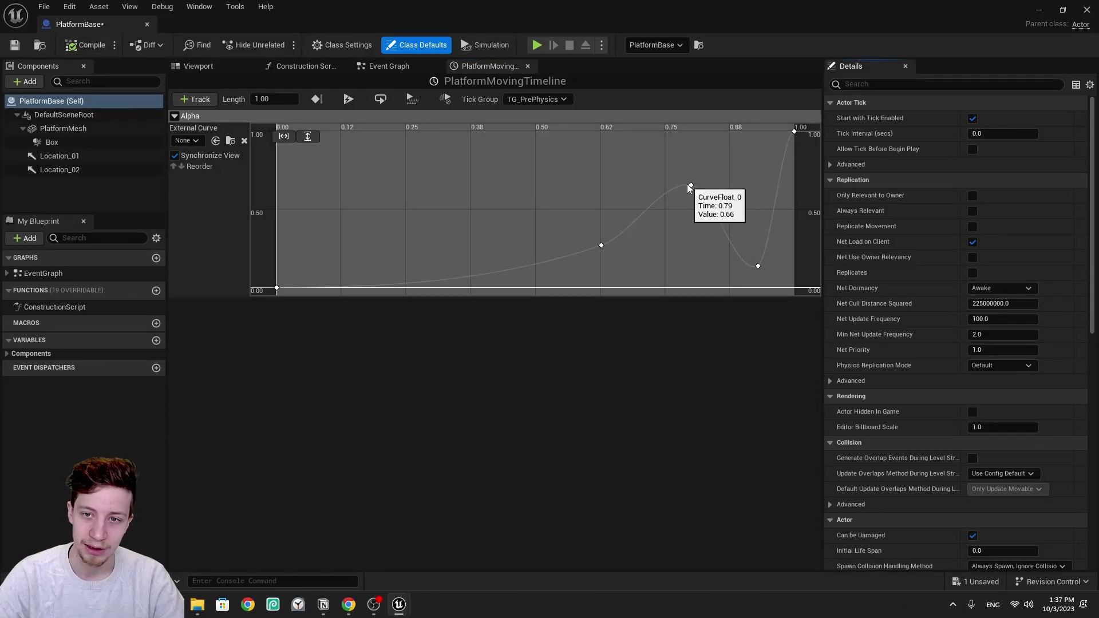
Play the level, running the character to the platform to test the wavy curve, and return to the PlatformMovingTimeline editor
key("alt+p")
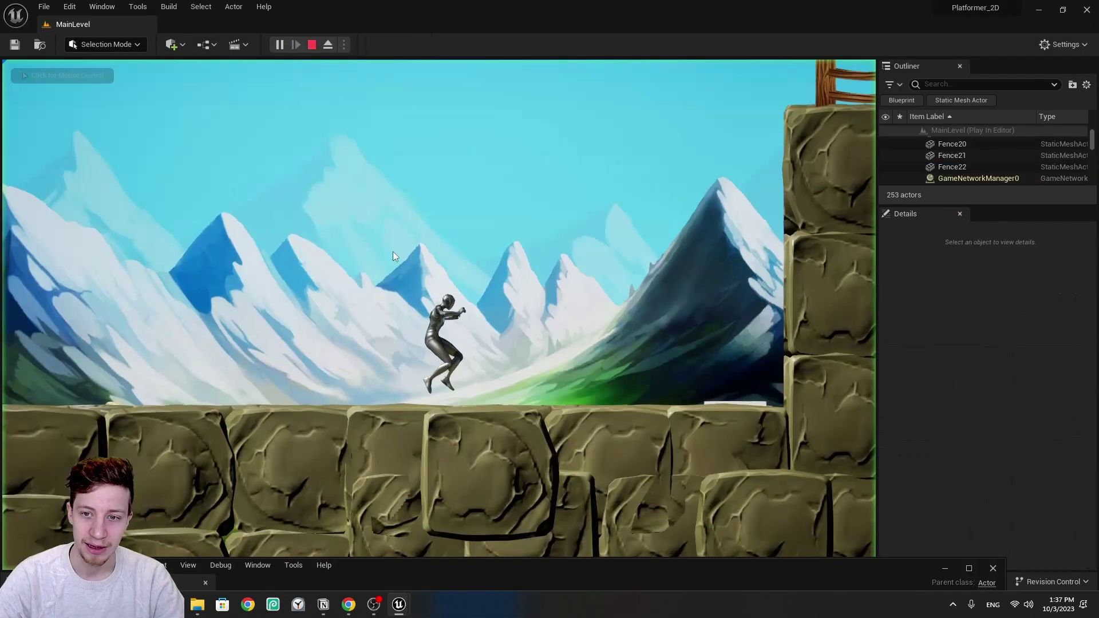
left_click(393, 256)
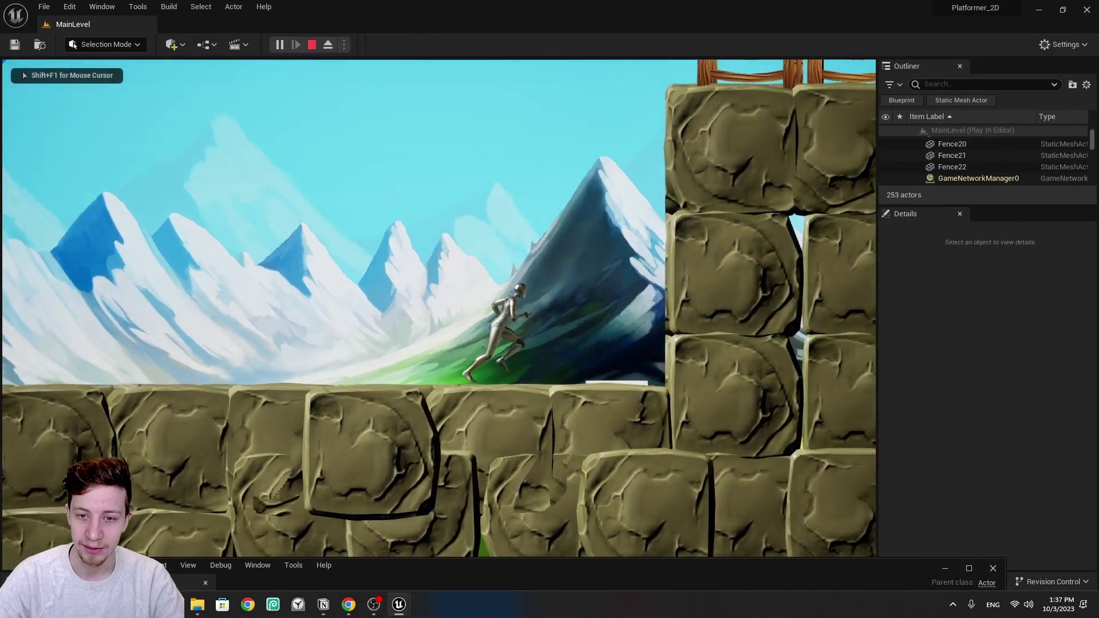
key("Escape")
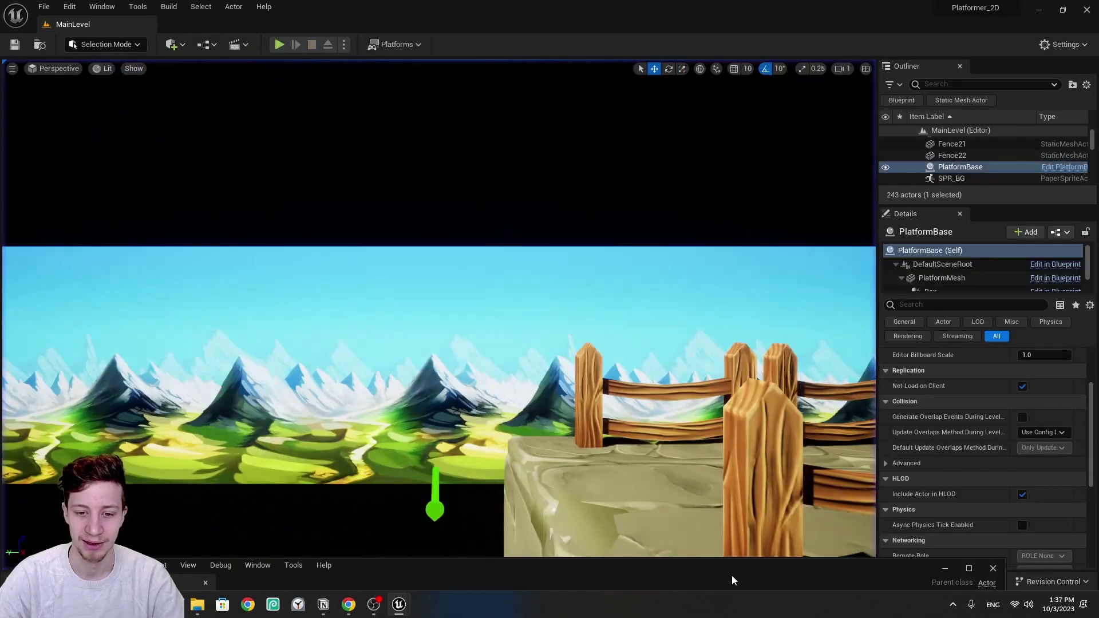
left_click_drag(656, 568, 658, 5)
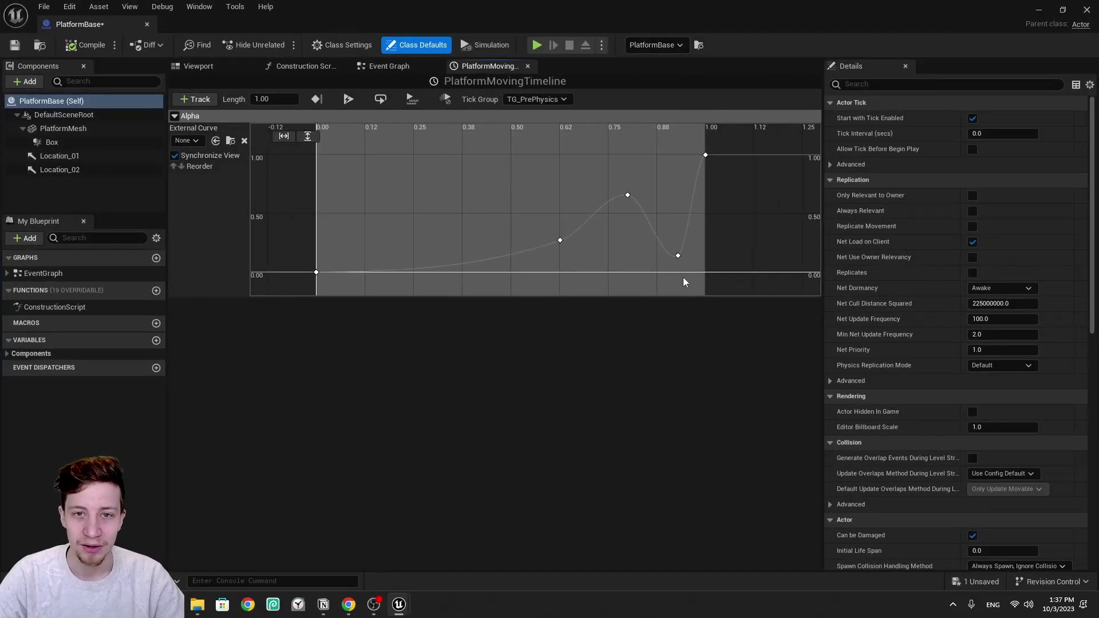